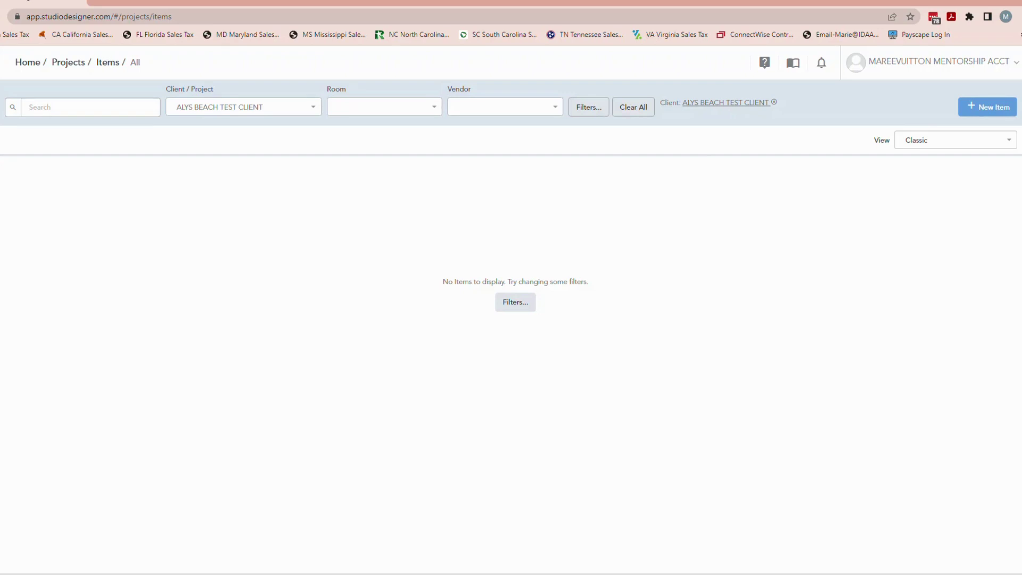
Set the new item's vendor to ARTISTIC DESIGN CONSIGN
mouse_move(1, 266)
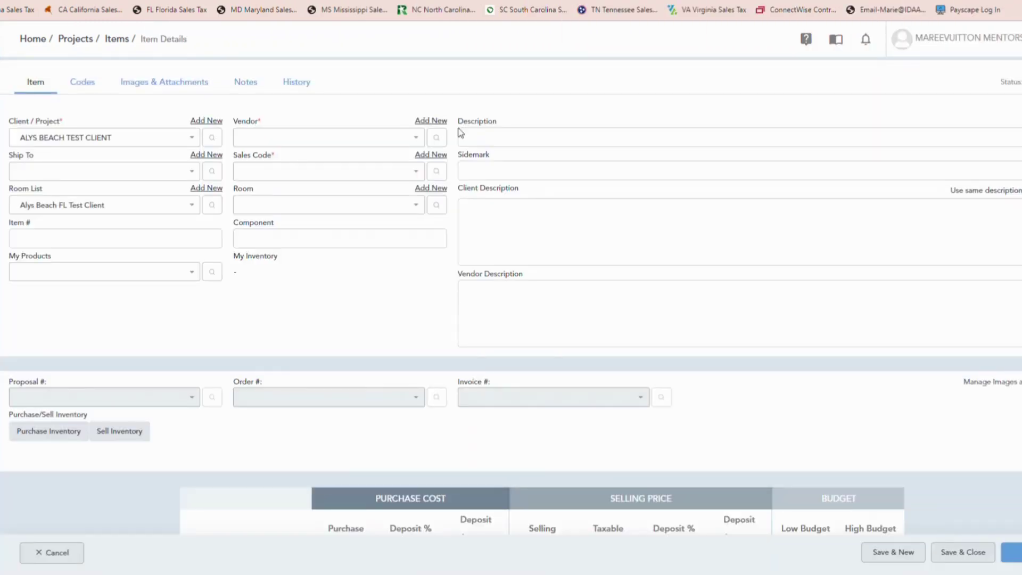
left_click(316, 137)
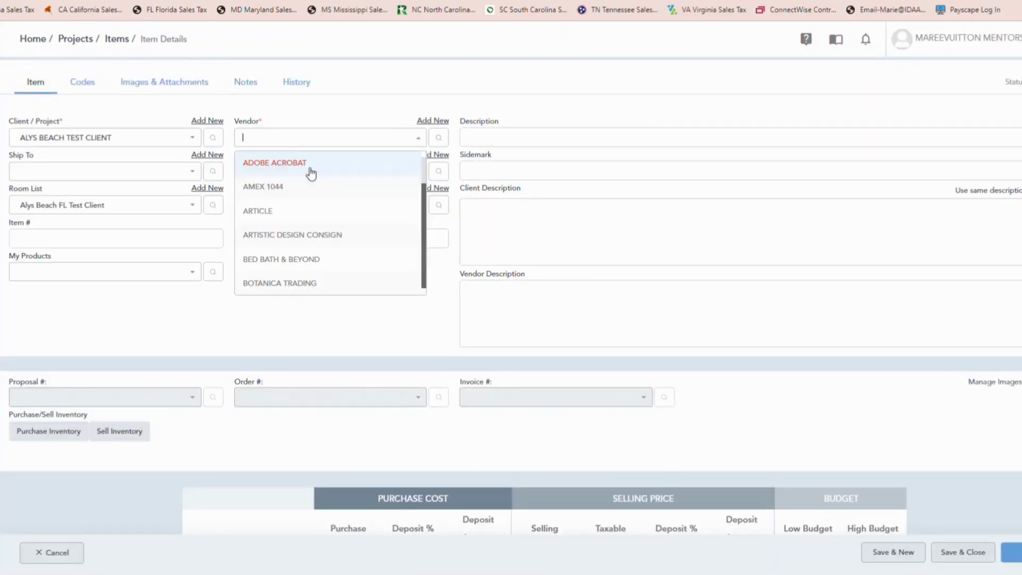
left_click(289, 234)
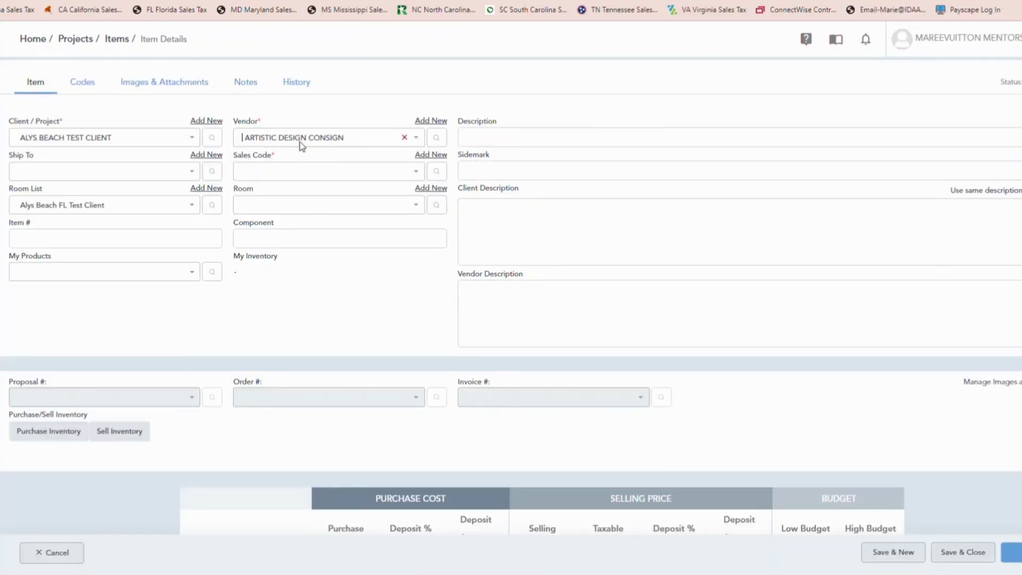
Look through the available sales codes and assign Labor to the item
left_click(264, 175)
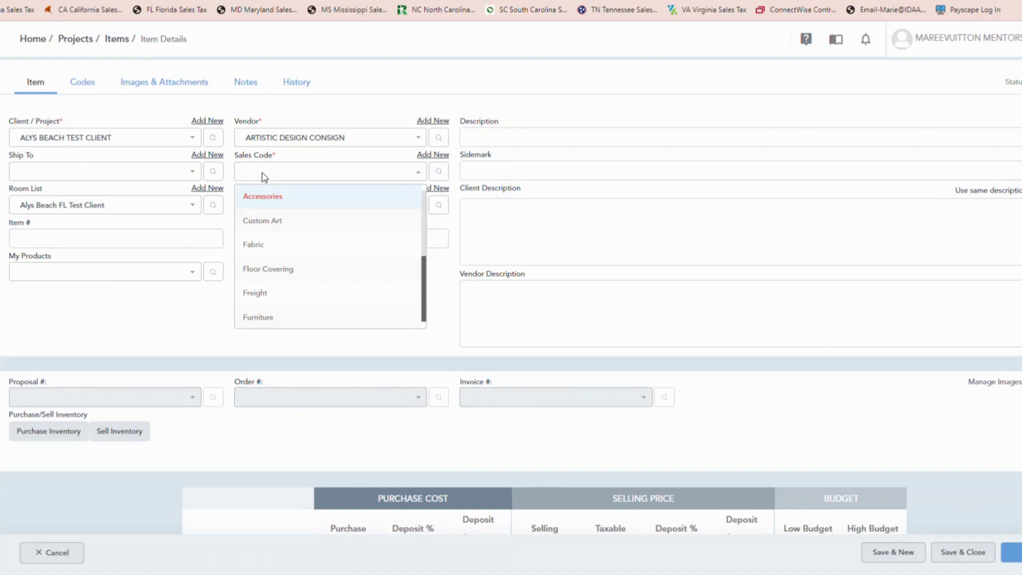
scroll(367, 261, "down", 1)
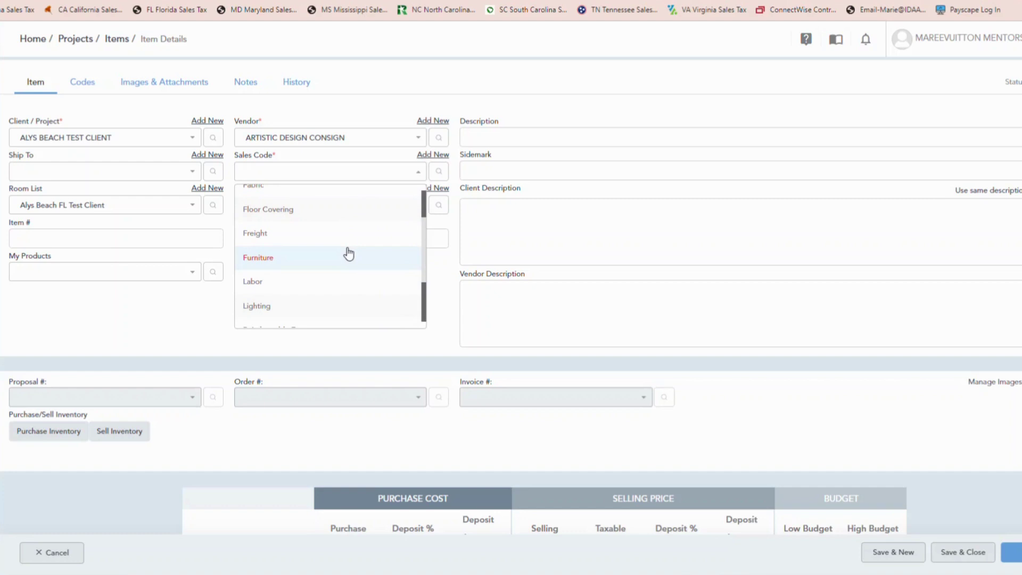
scroll(348, 254, "down", 2)
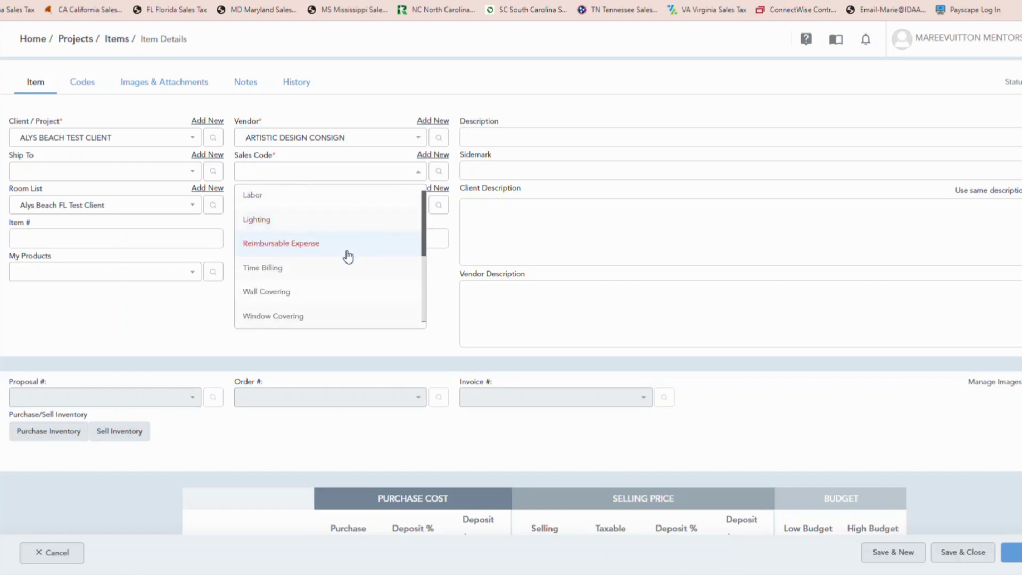
scroll(348, 257, "up", 3)
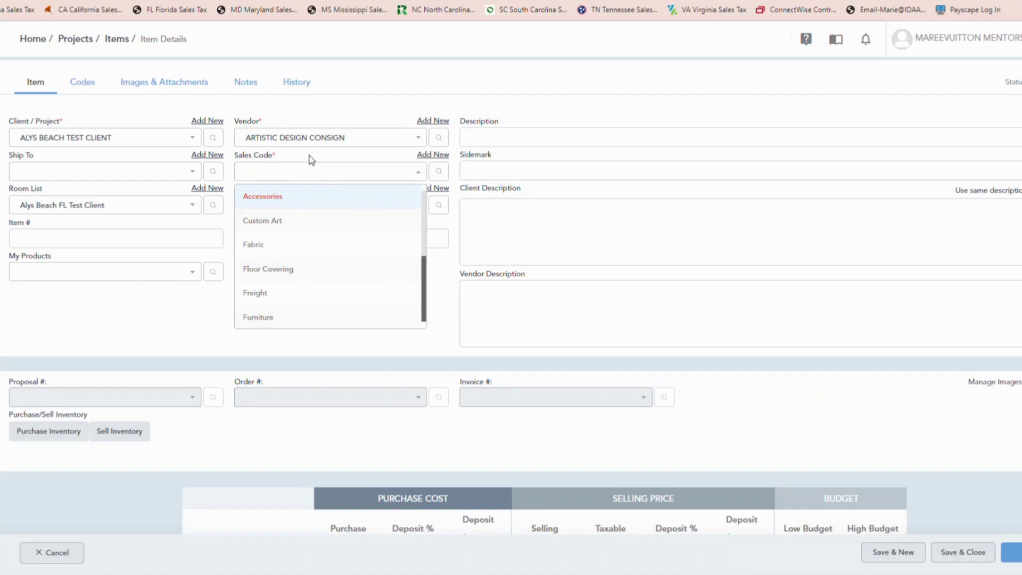
scroll(311, 228, "down", 2)
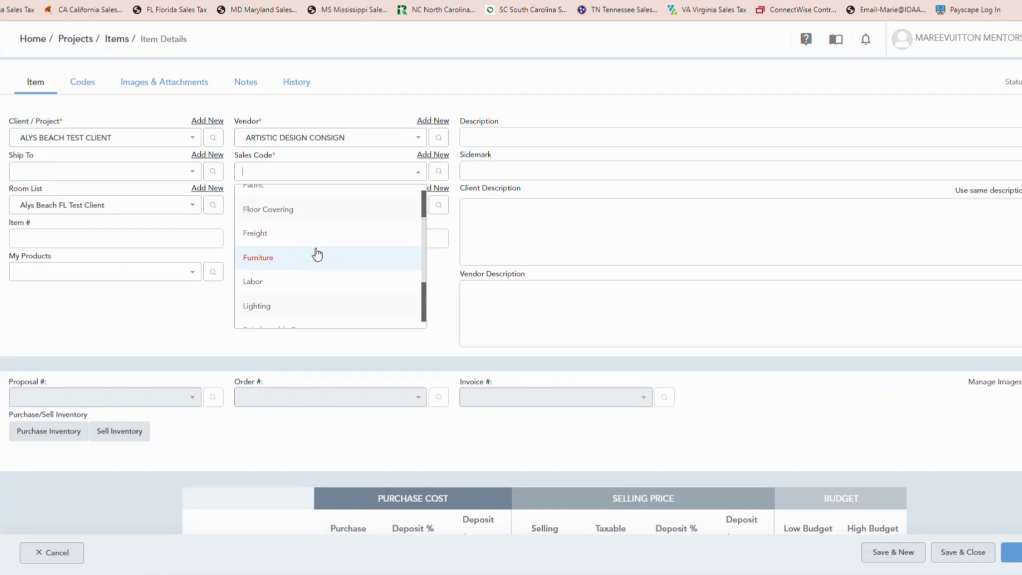
left_click(278, 281)
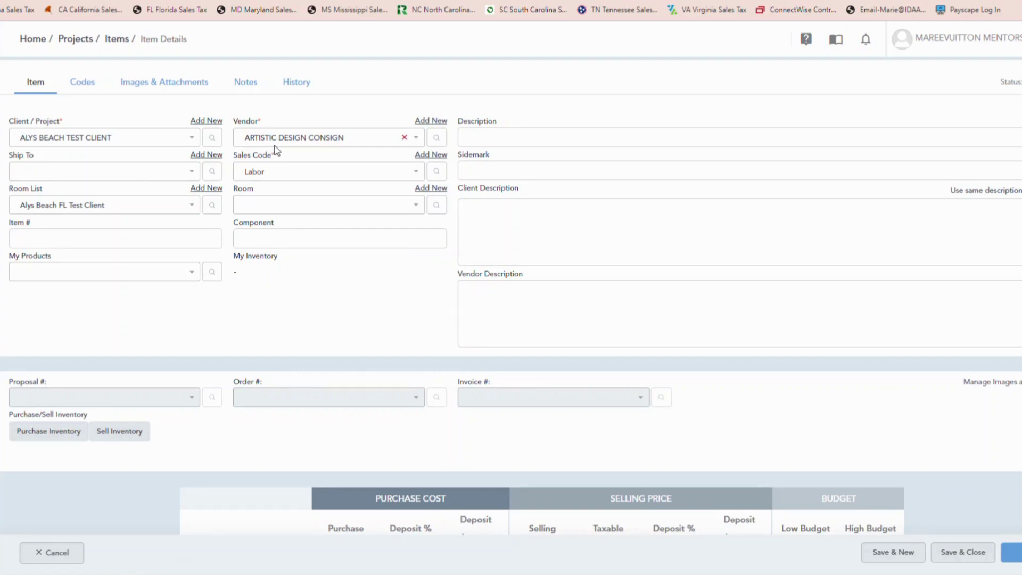
Change the item's sales code to Time Billing
left_click(290, 171)
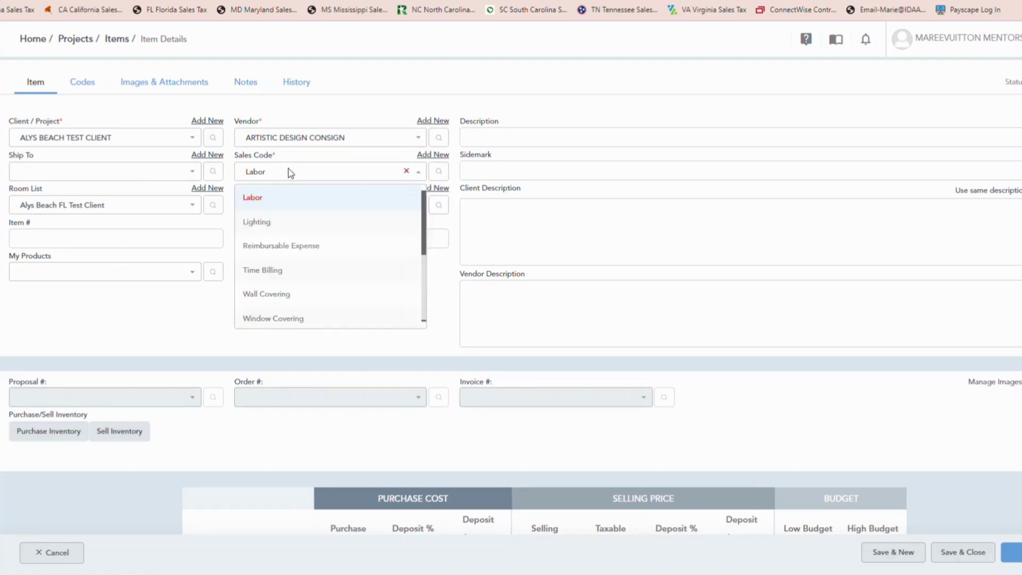
left_click(307, 272)
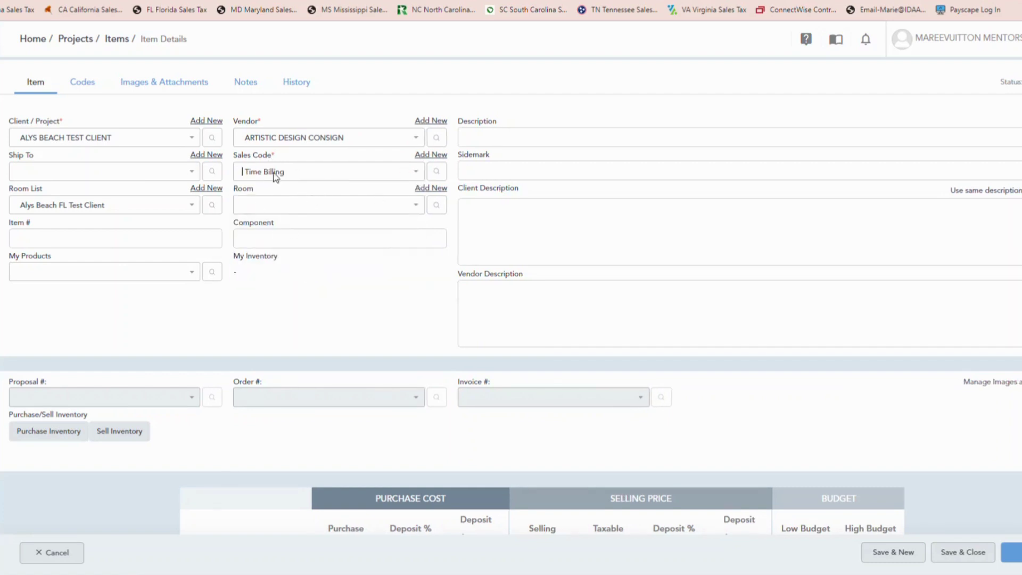
Create and save a new room named Design Fee in the Alys Beach FL Test Client room list for this item
left_click(251, 205)
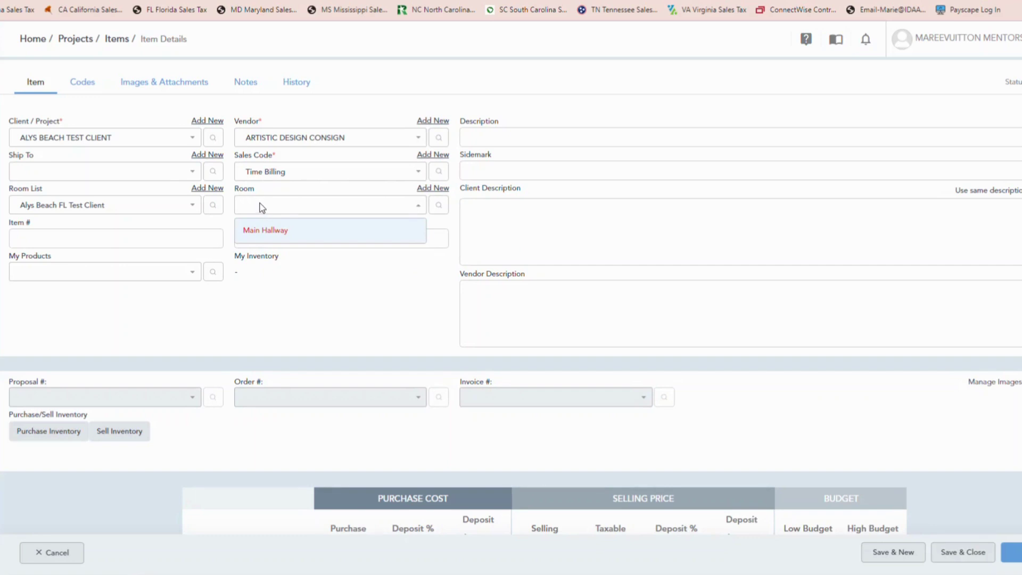
left_click(440, 191)
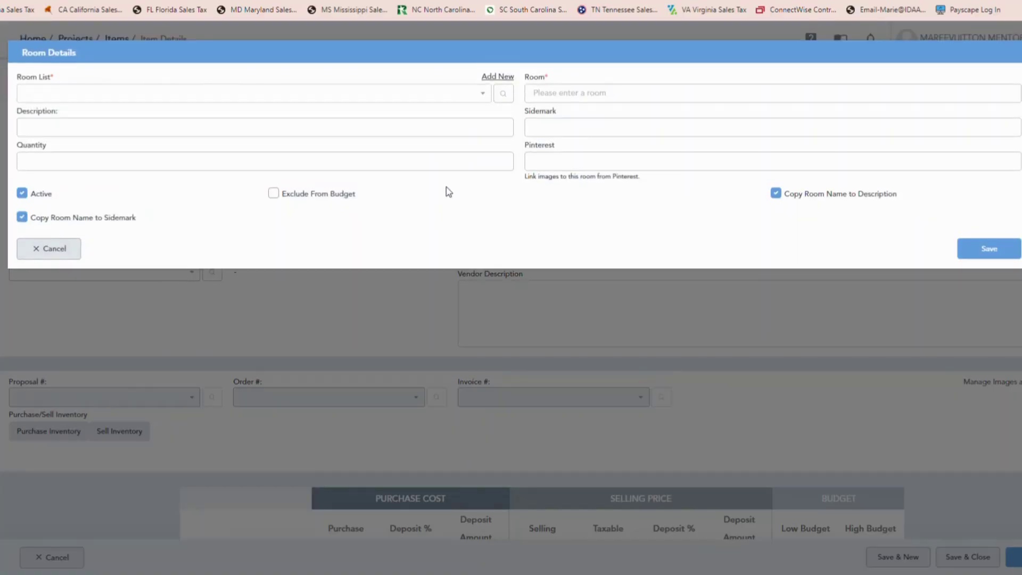
left_click(198, 96)
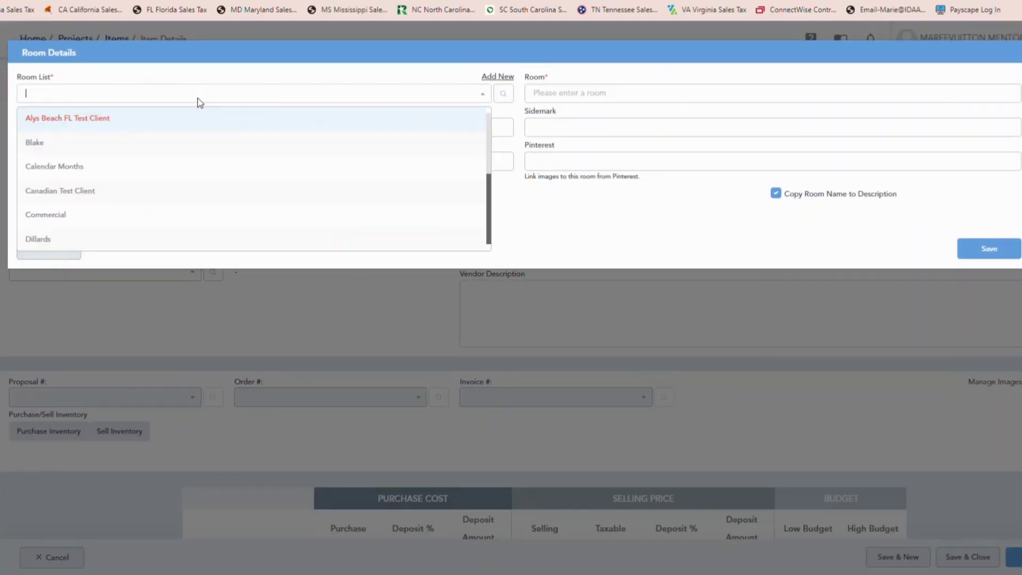
left_click(97, 124)
left_click(611, 94)
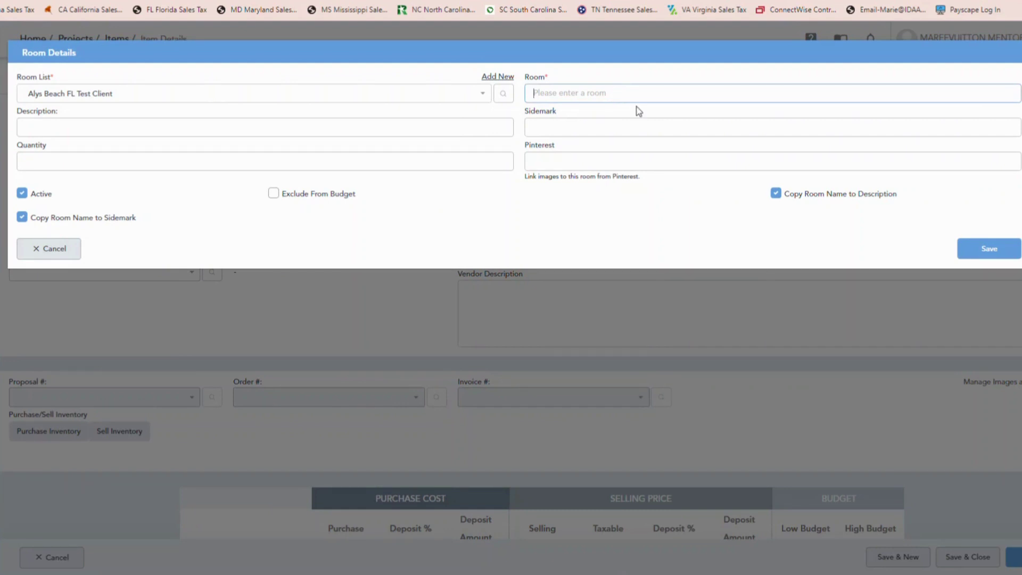
type("Design Fee")
key("Tab")
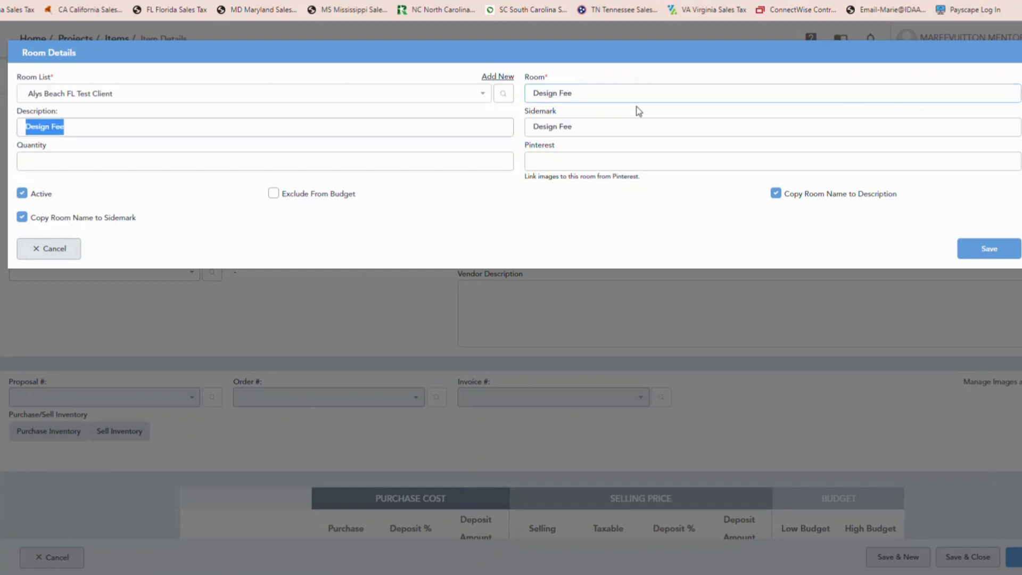
key("Tab")
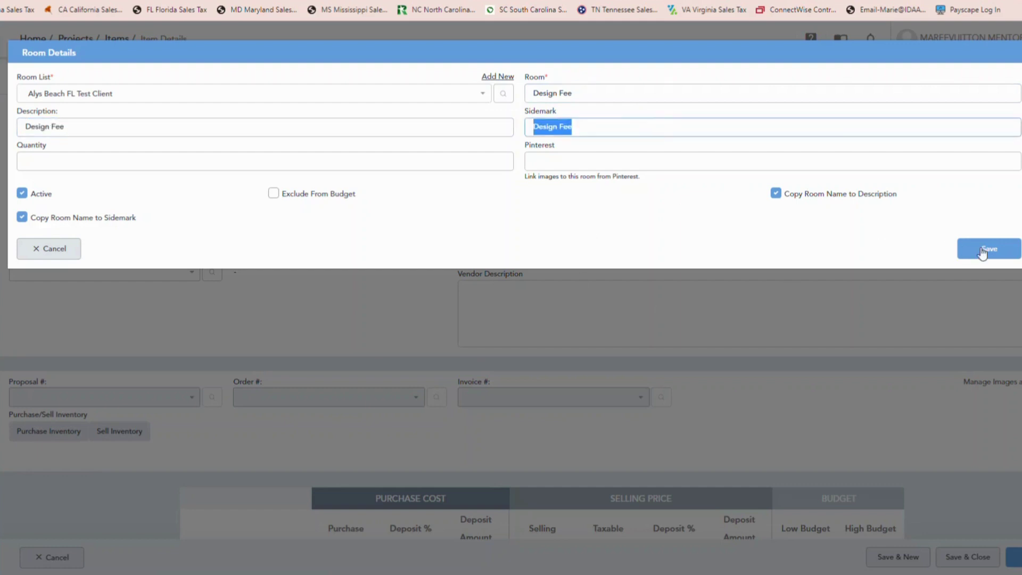
left_click(989, 252)
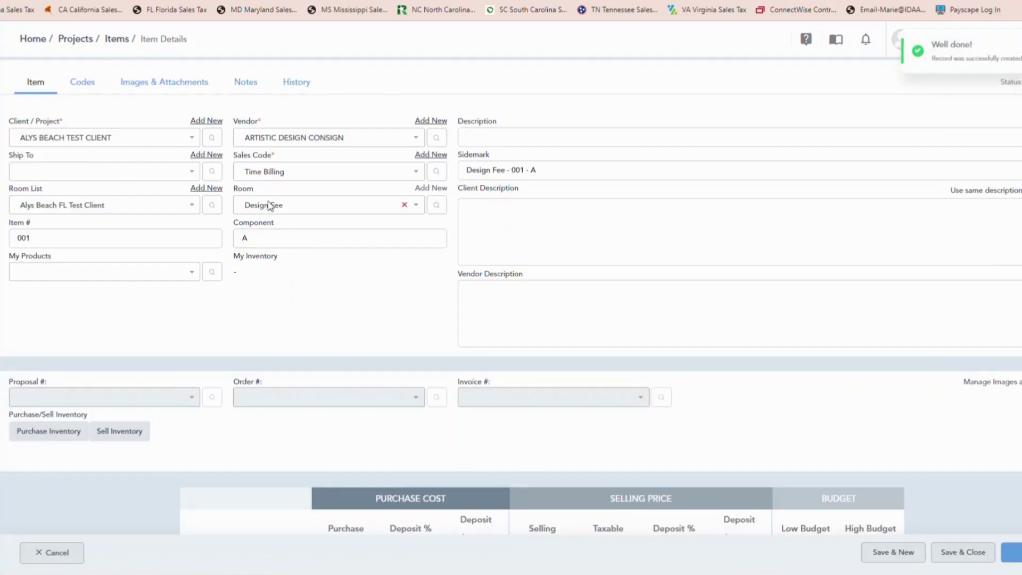
Enter "Standard Design Fee" as the item's description
left_click(505, 139)
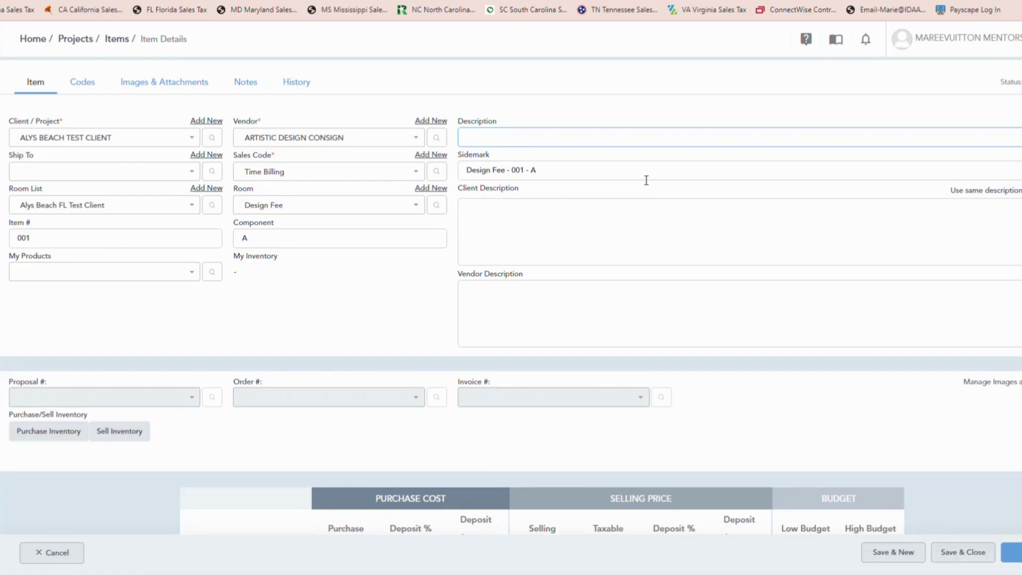
type("Standard Design Fee")
key("Tab")
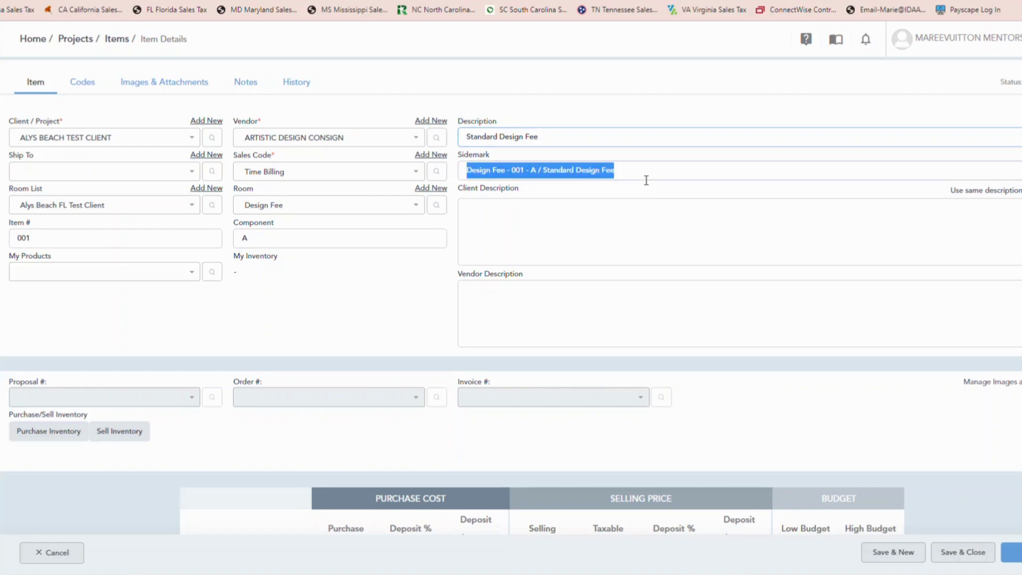
Write the client description "Design Fee per Client Agreement to be paid out as follows:" with "50% Down" on a second line
key("Tab")
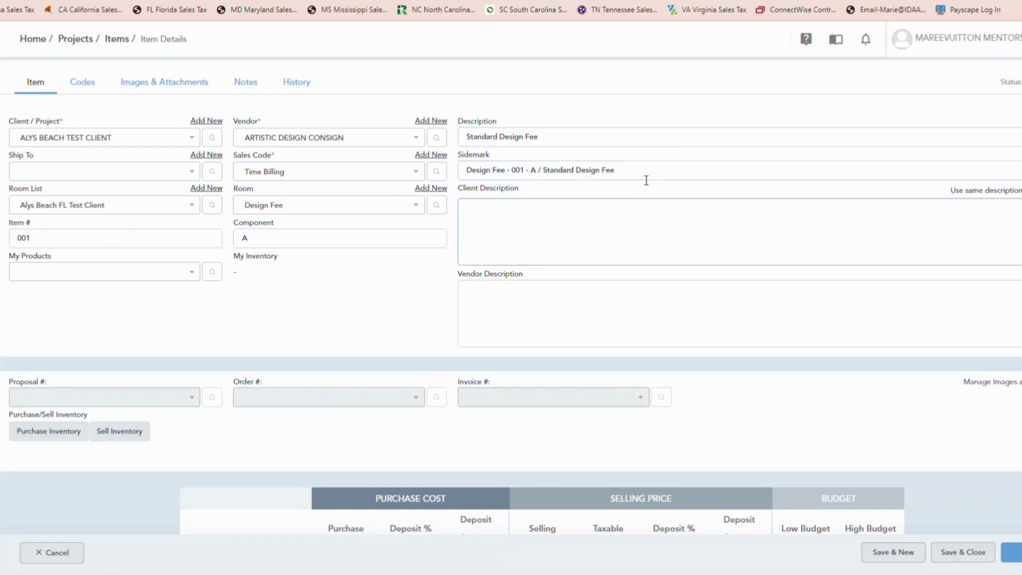
type("Design Fee")
type(" a")
type("per Client A")
type("greement")
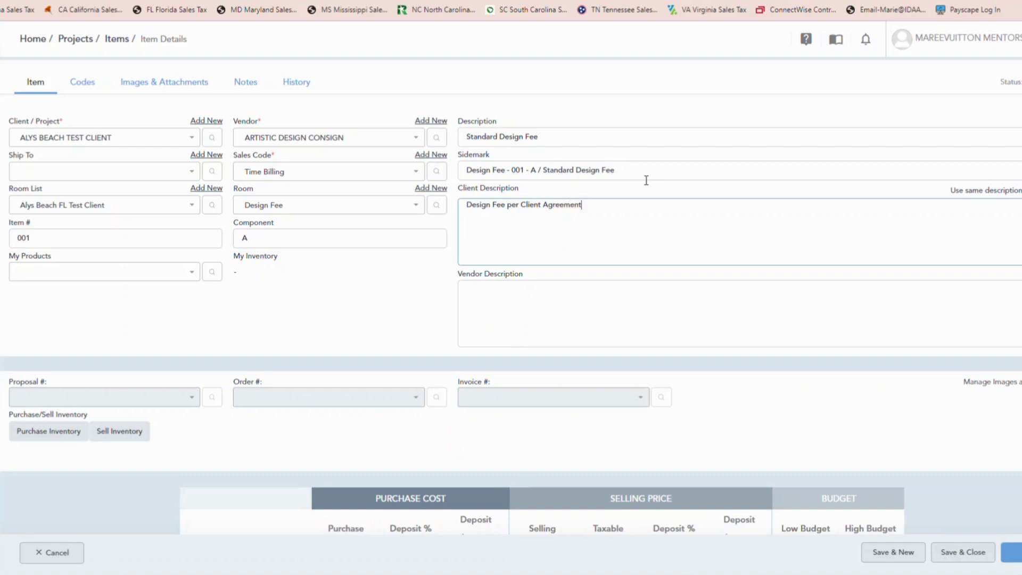
type(" to be paid out as follows:")
key("Return")
type("50% U")
key("BackSpace")
type("Down")
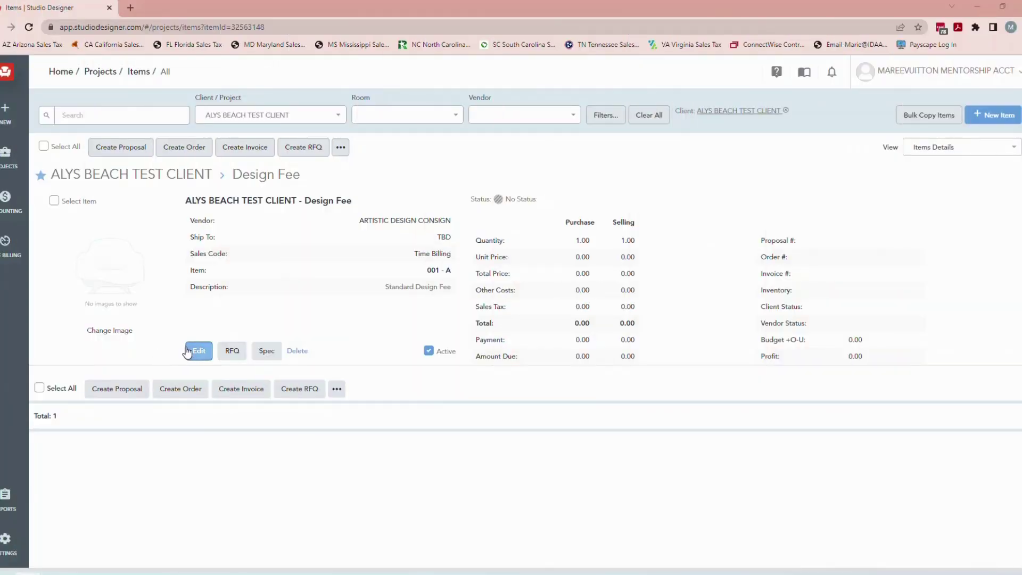
Open the Design Fee item for editing and review the payment terms in its client description
left_click(198, 351)
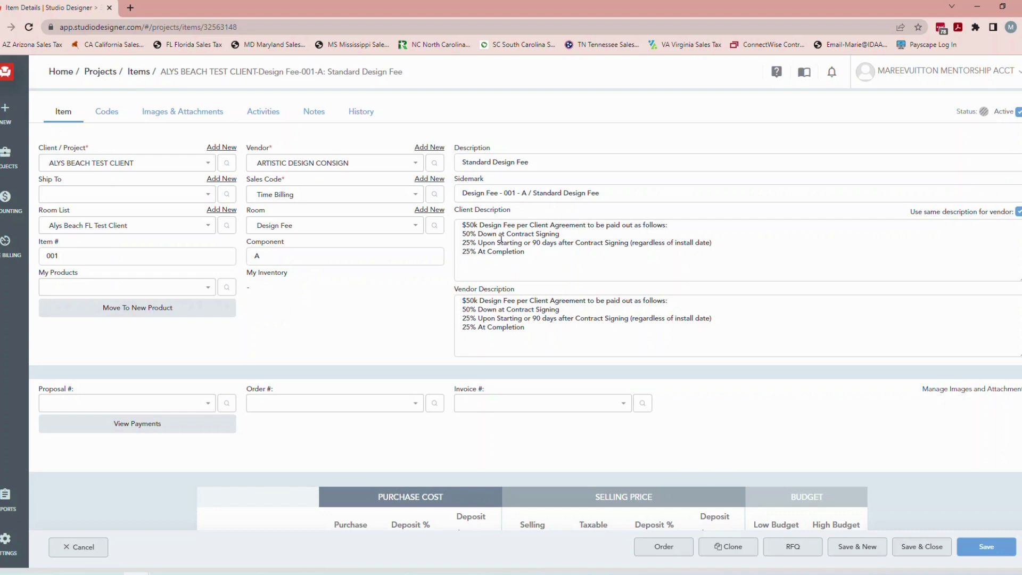
left_click_drag(465, 226, 665, 225)
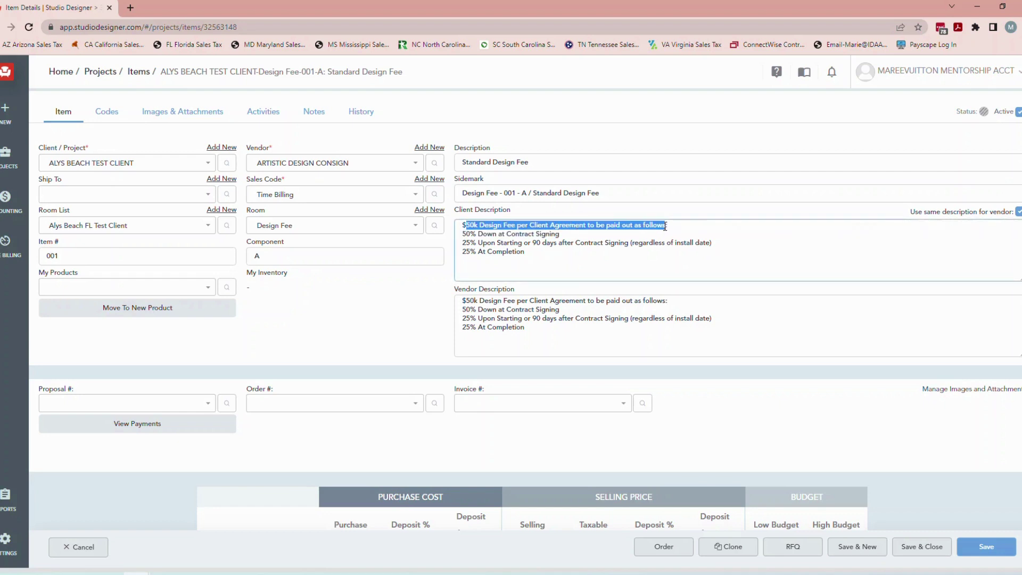
left_click(465, 234)
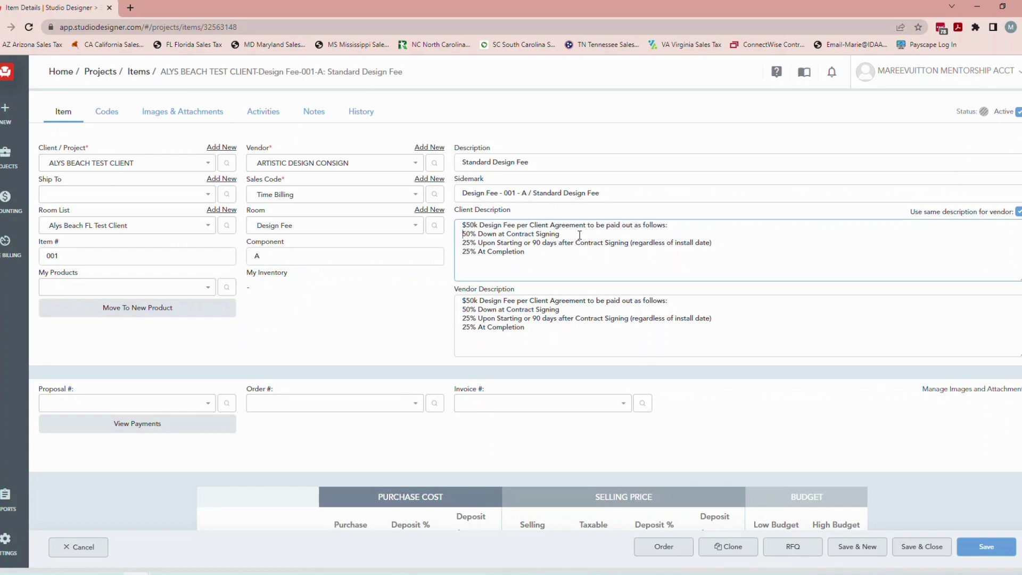
left_click_drag(577, 226, 525, 240)
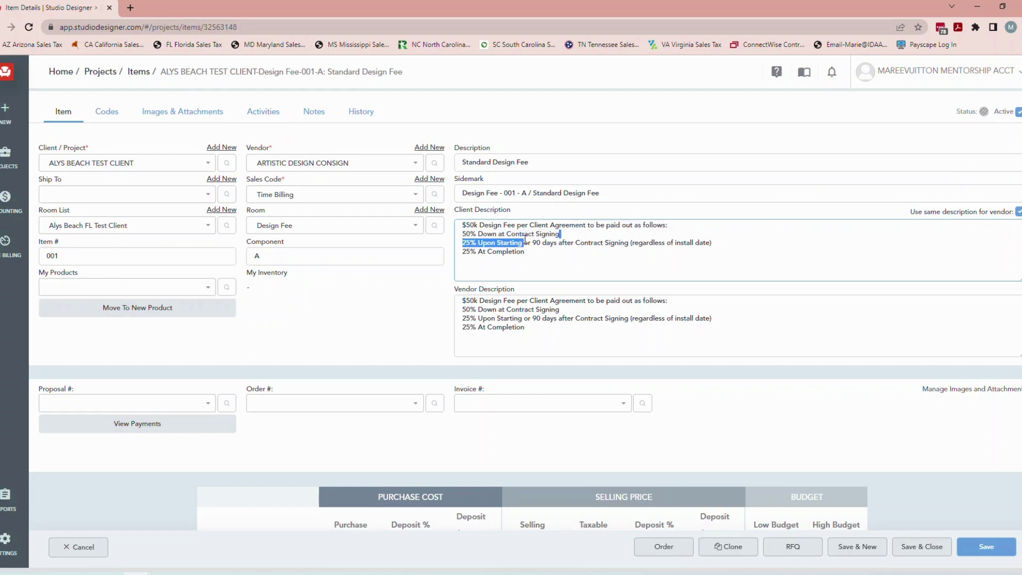
left_click(477, 234)
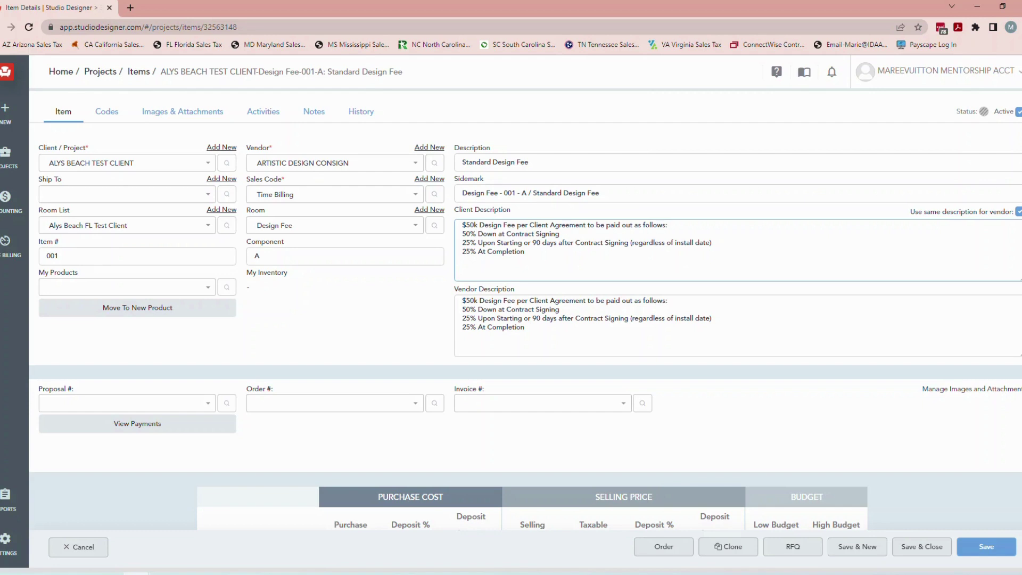
key("alt+Tab")
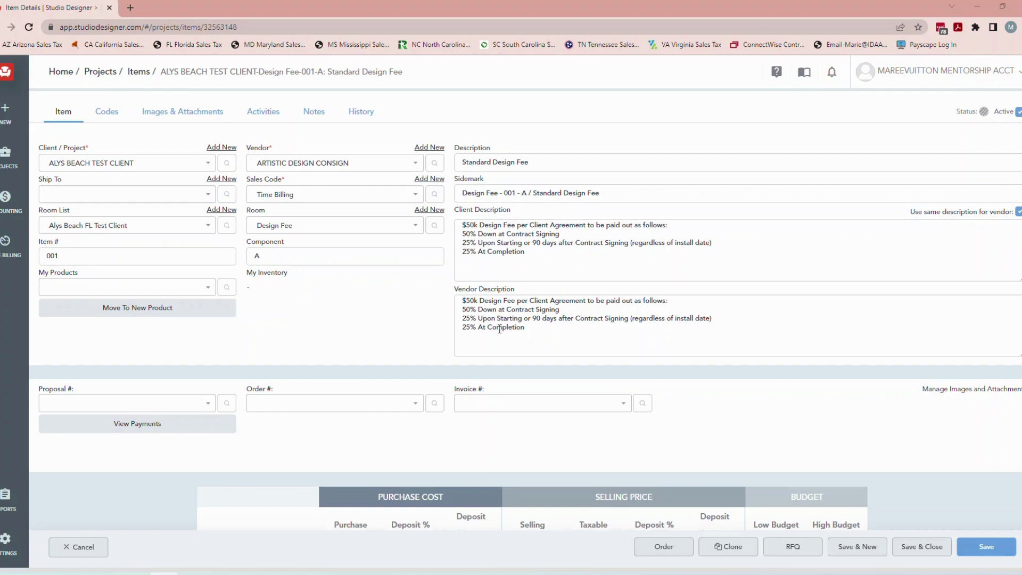
Try to enter 37500 as the selling unit cost of the Design Fee item
scroll(555, 366, "down", 2)
scroll(555, 367, "down", 2)
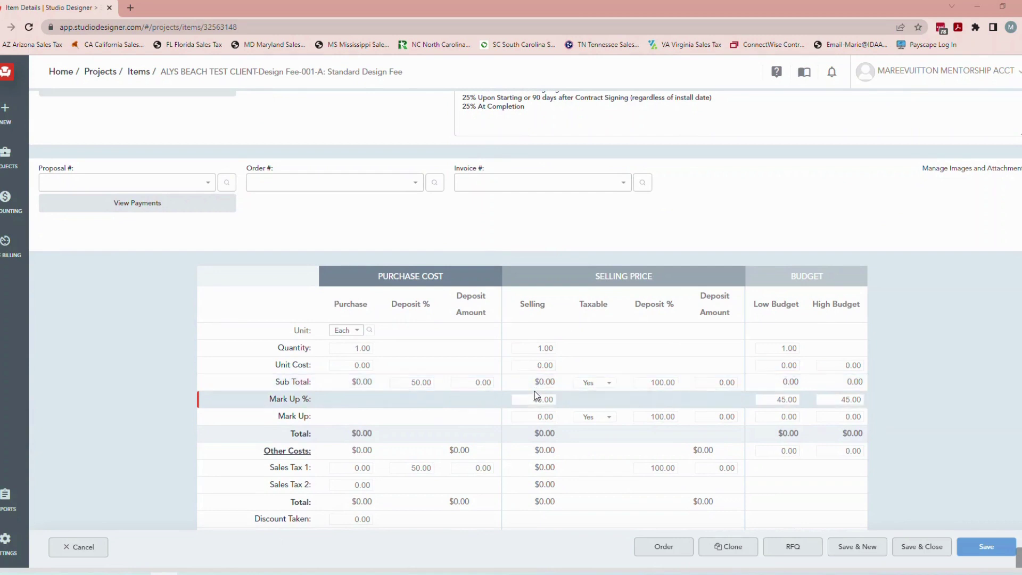
scroll(534, 392, "up", 4)
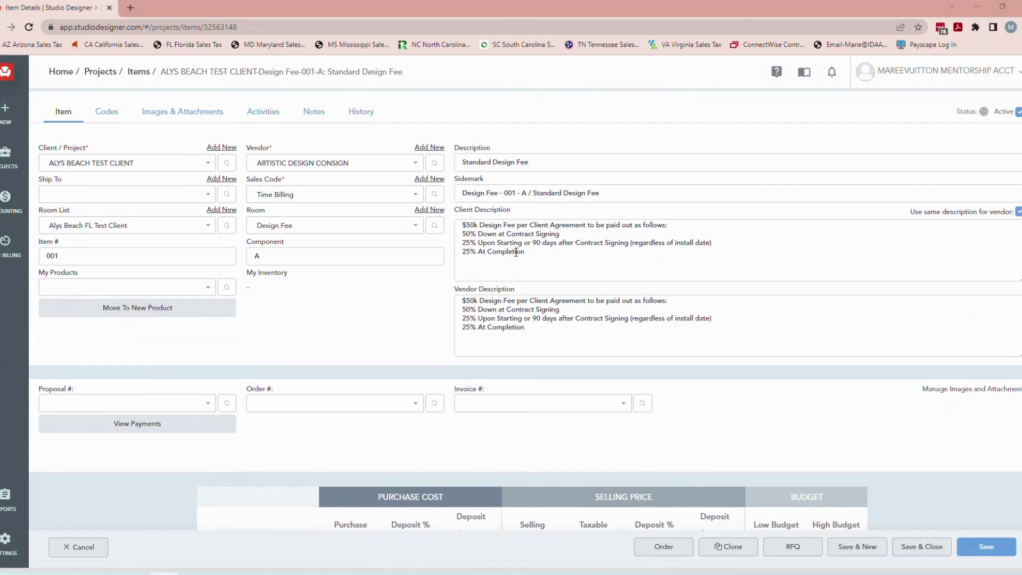
scroll(514, 256, "down", 3)
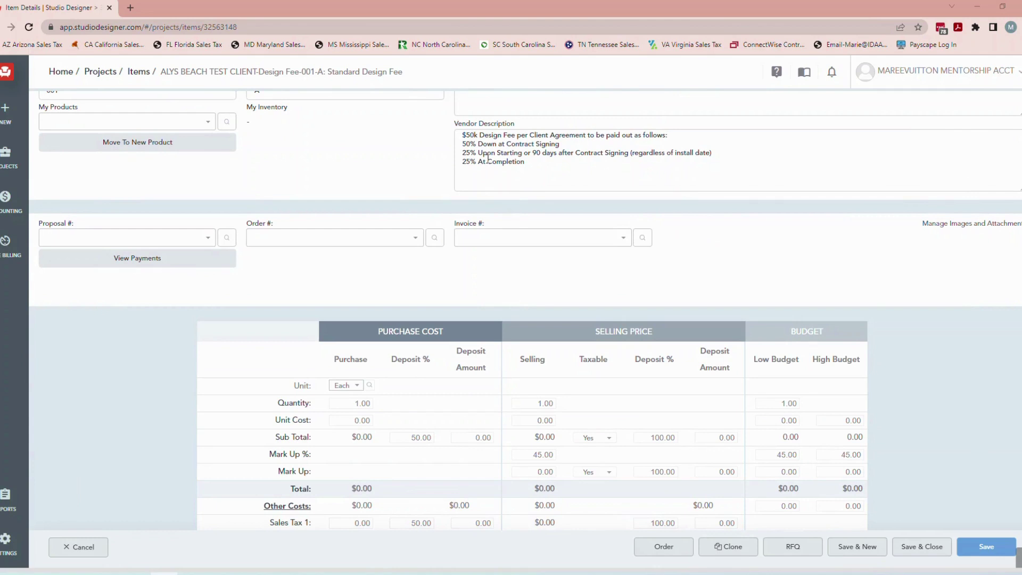
scroll(488, 170, "down", 2)
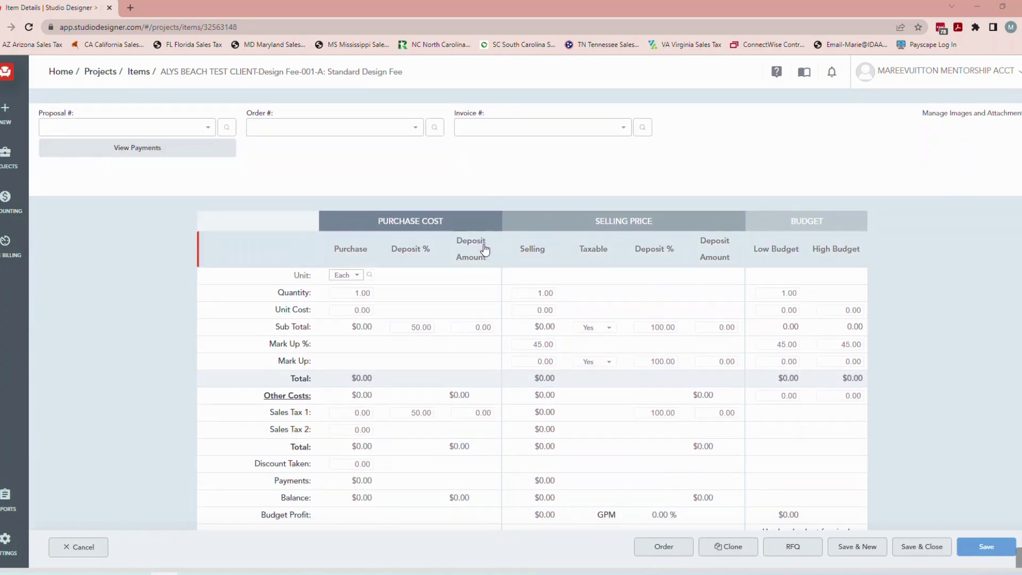
left_click(523, 310)
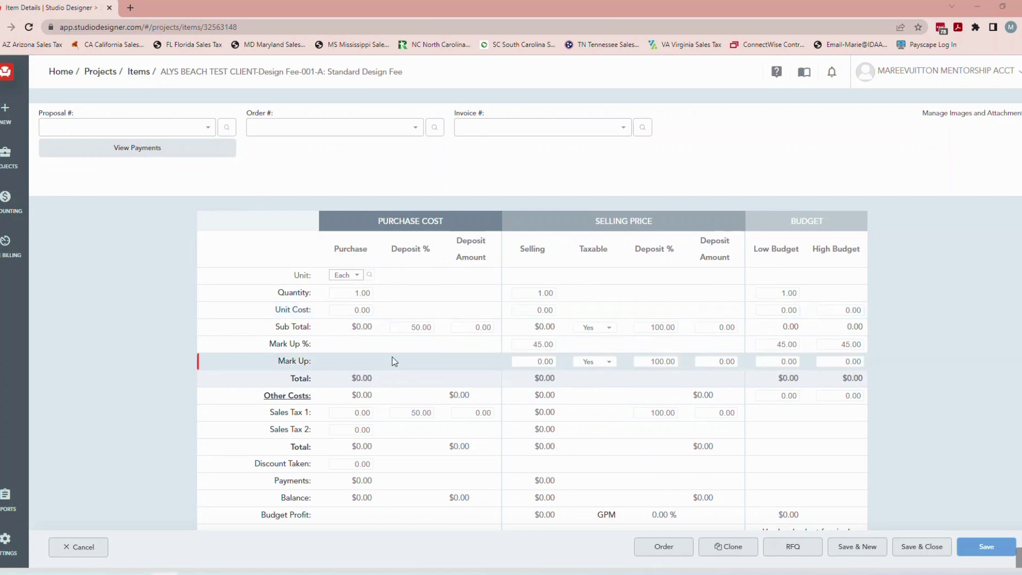
left_click(522, 312)
type("375")
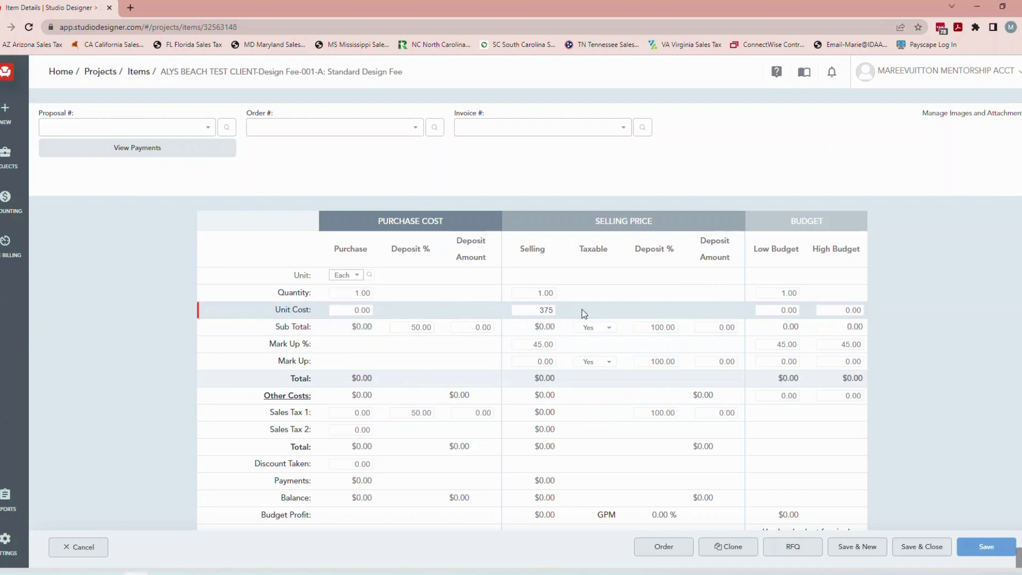
type("00")
key("Tab")
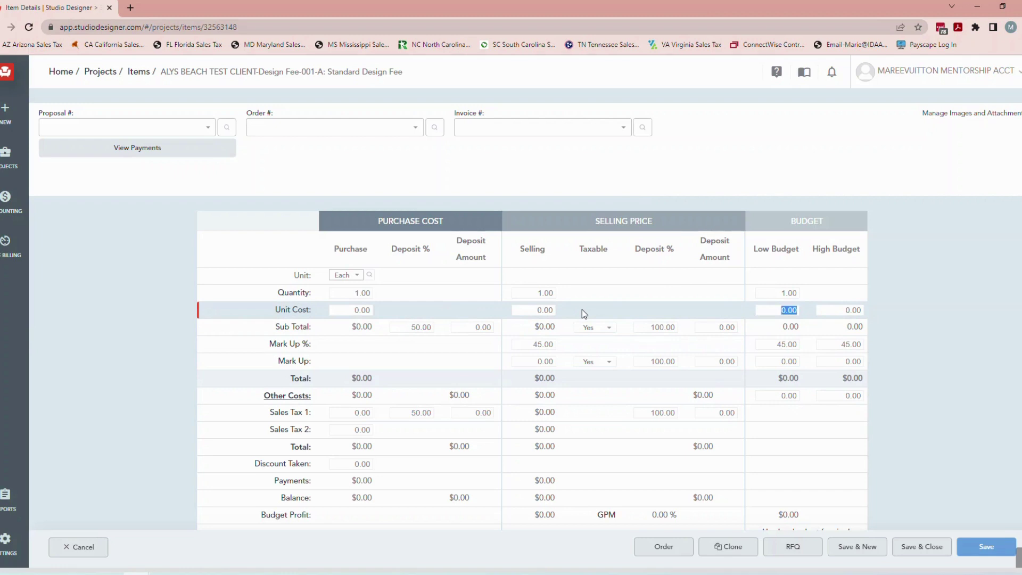
Set the item's selling mark up percentage to 0 and its mark up amount to 37,500
left_click(548, 344)
key("BackSpace")
key("Tab")
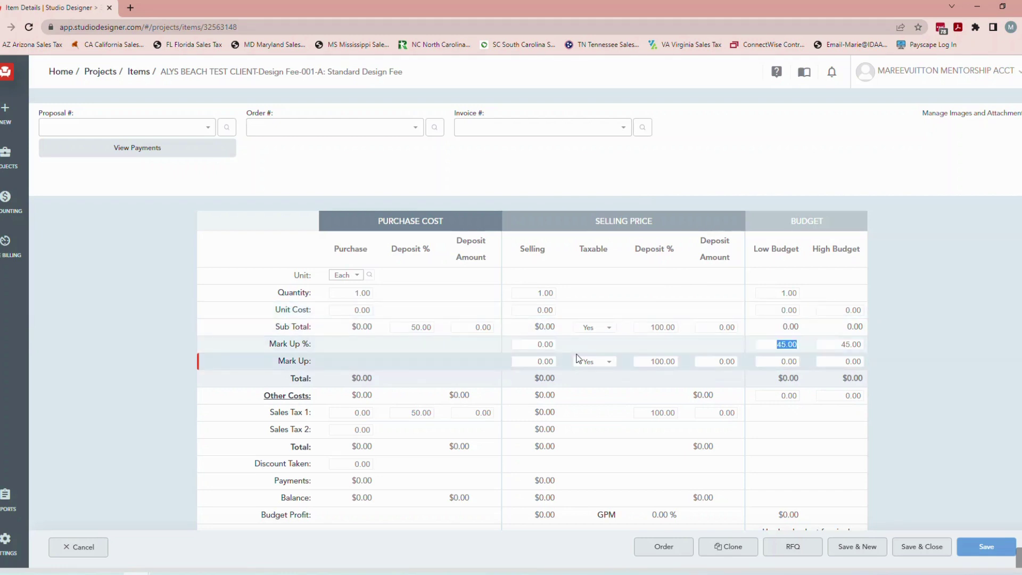
left_click(532, 361)
key("BackSpace")
type("37500")
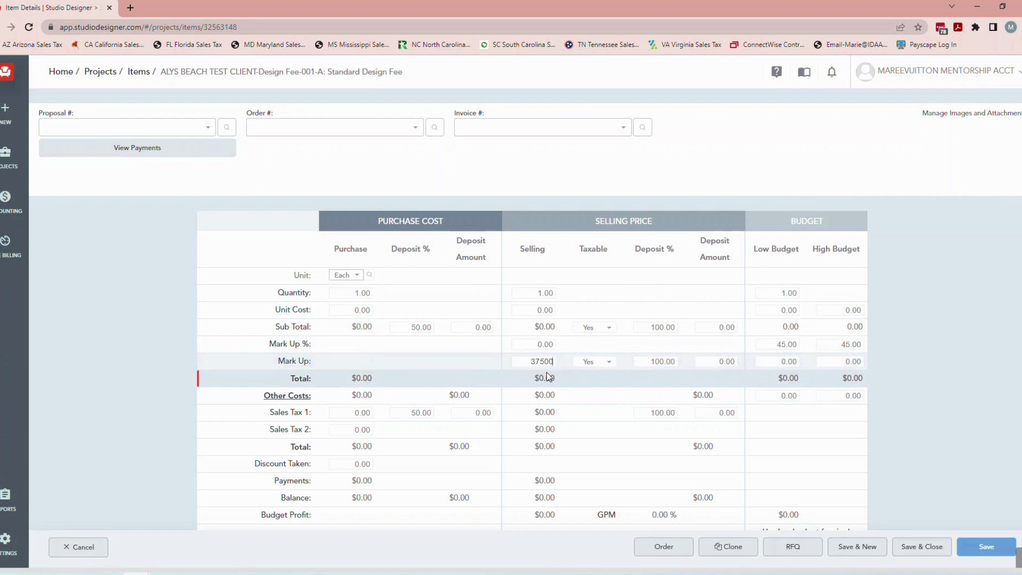
key("Tab")
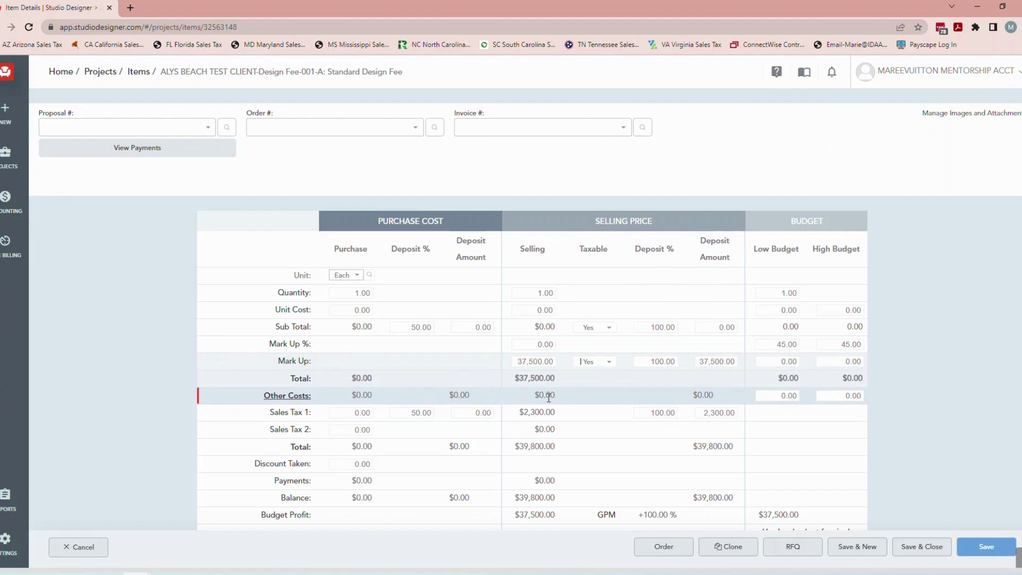
Make the selling sub total and mark up non-taxable, and save and close the item
left_click(611, 333)
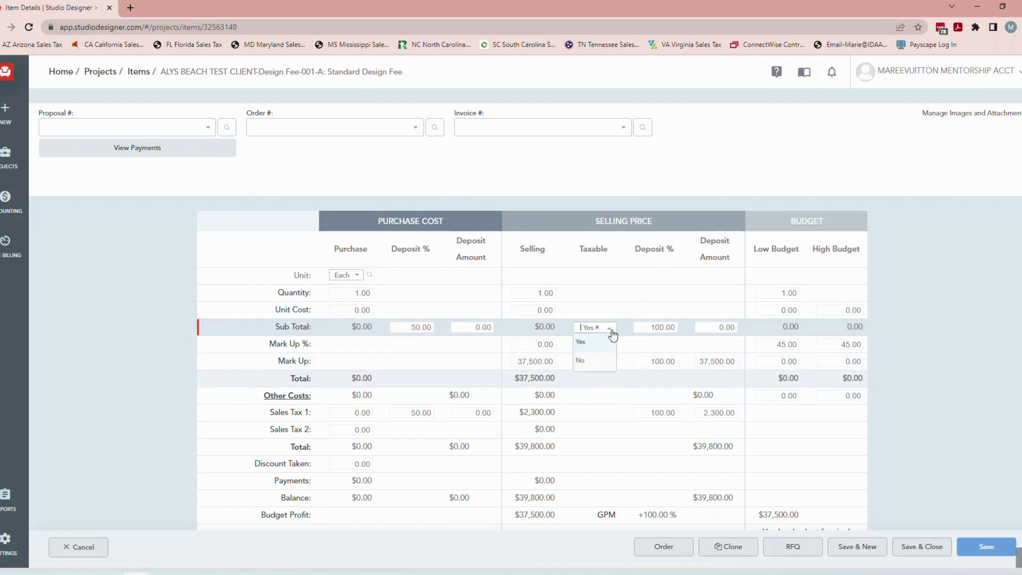
left_click(590, 360)
left_click(609, 364)
left_click(599, 397)
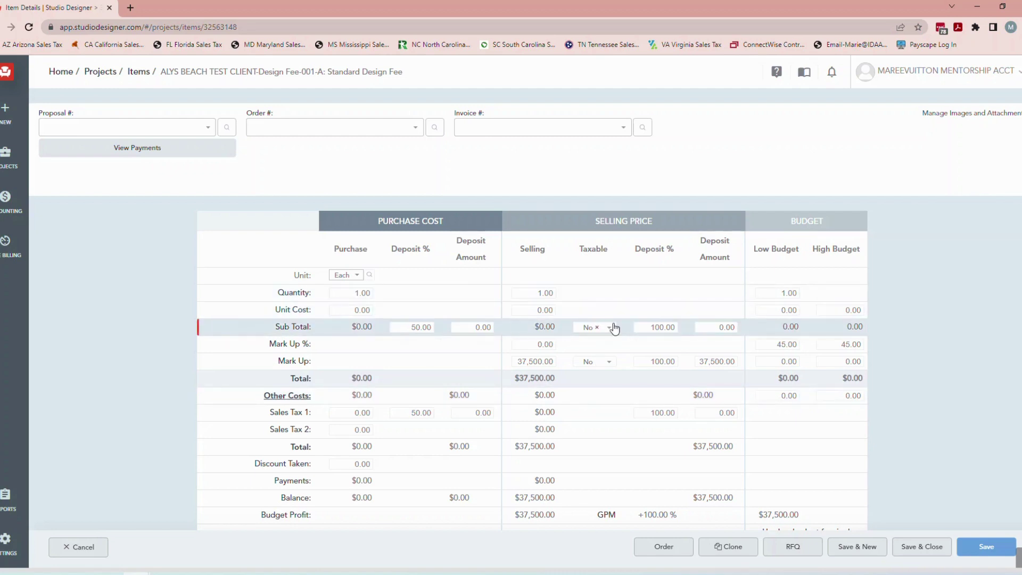
scroll(556, 361, "up", 5)
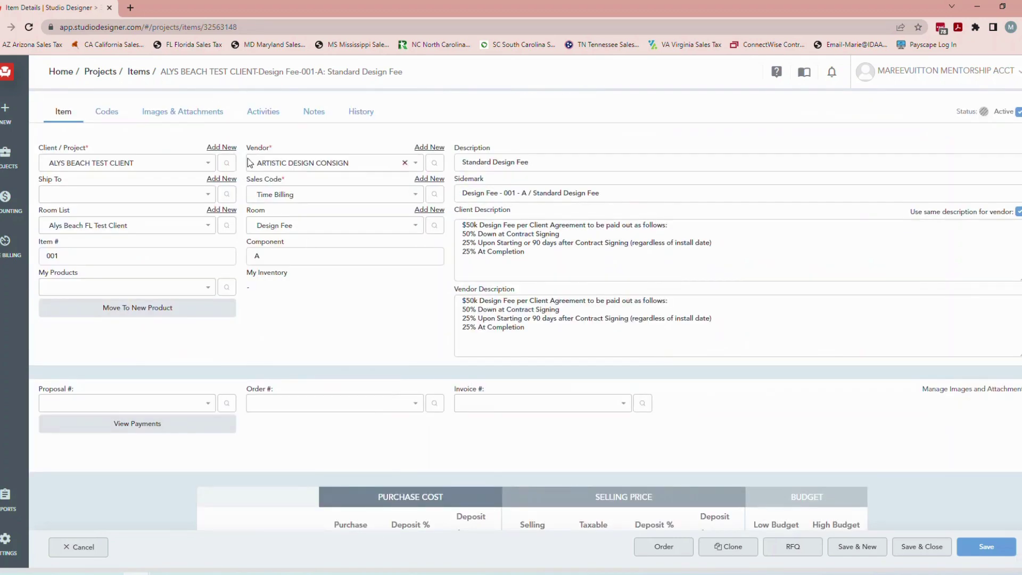
scroll(224, 220, "down", 1)
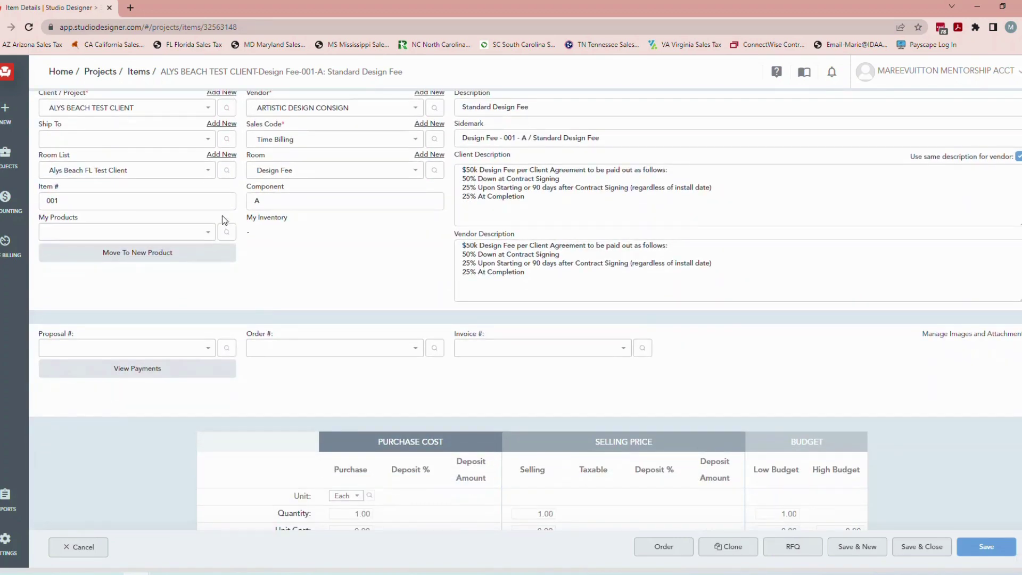
scroll(224, 220, "down", 5)
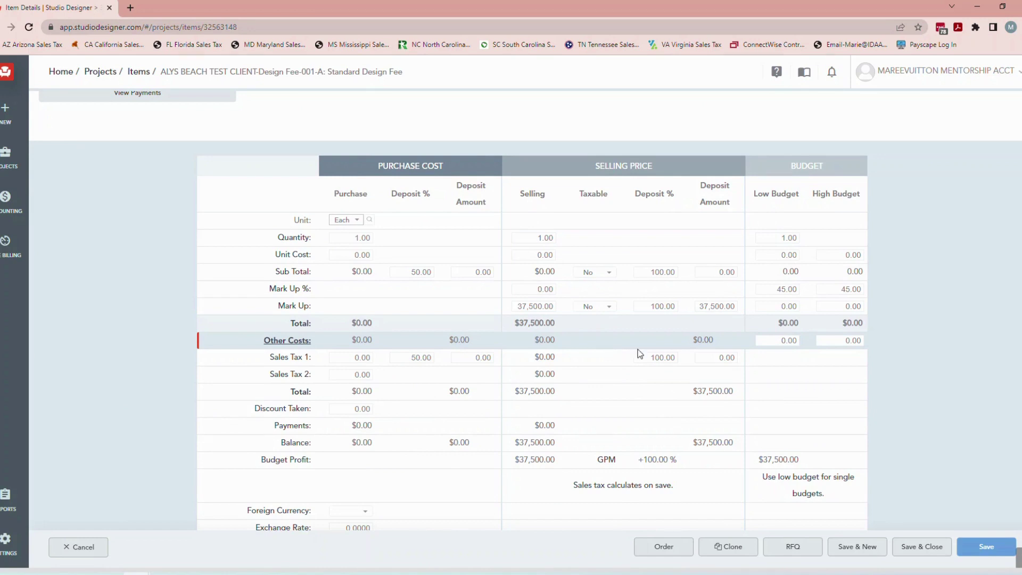
left_click(934, 551)
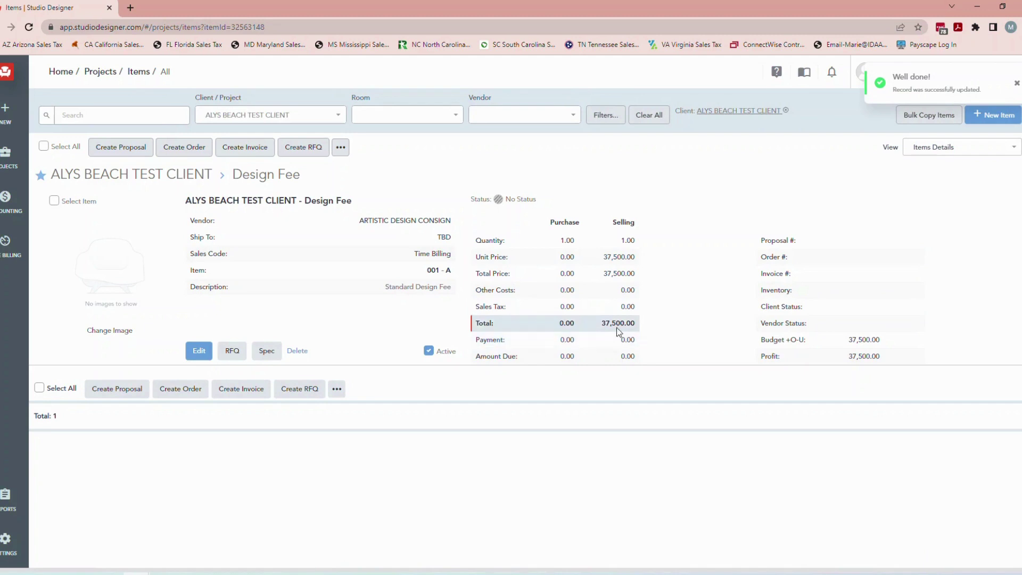
Create a proposal from the Design Fee item and save "Design Fee" as its proposal description
left_click(53, 201)
left_click(118, 153)
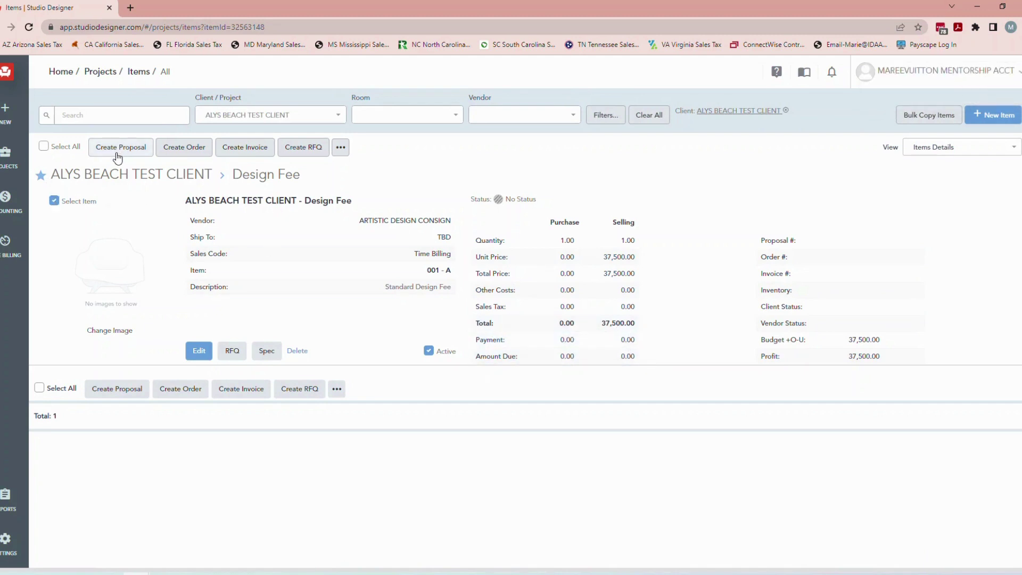
left_click(199, 321)
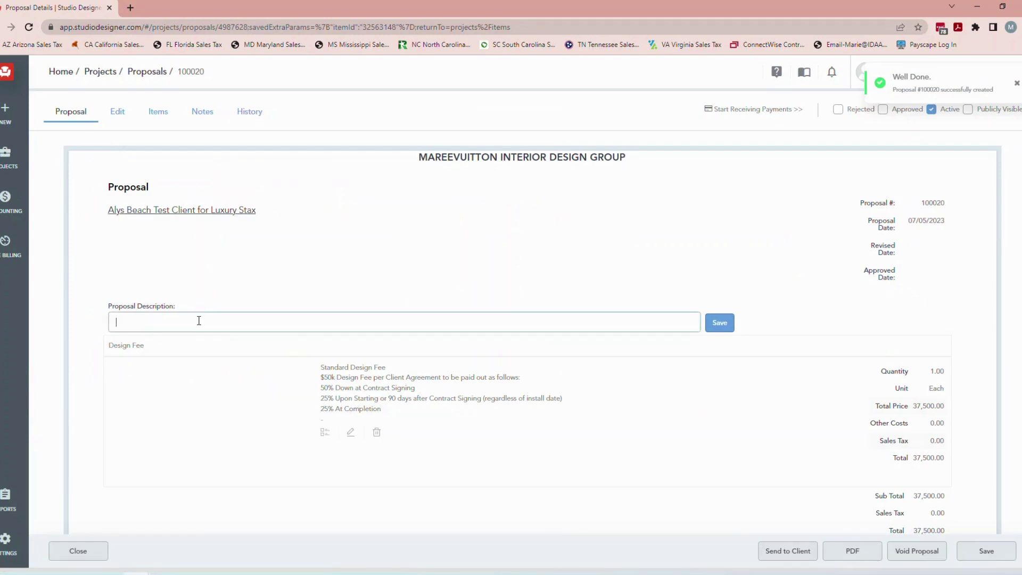
type("Design Fee")
key("Return")
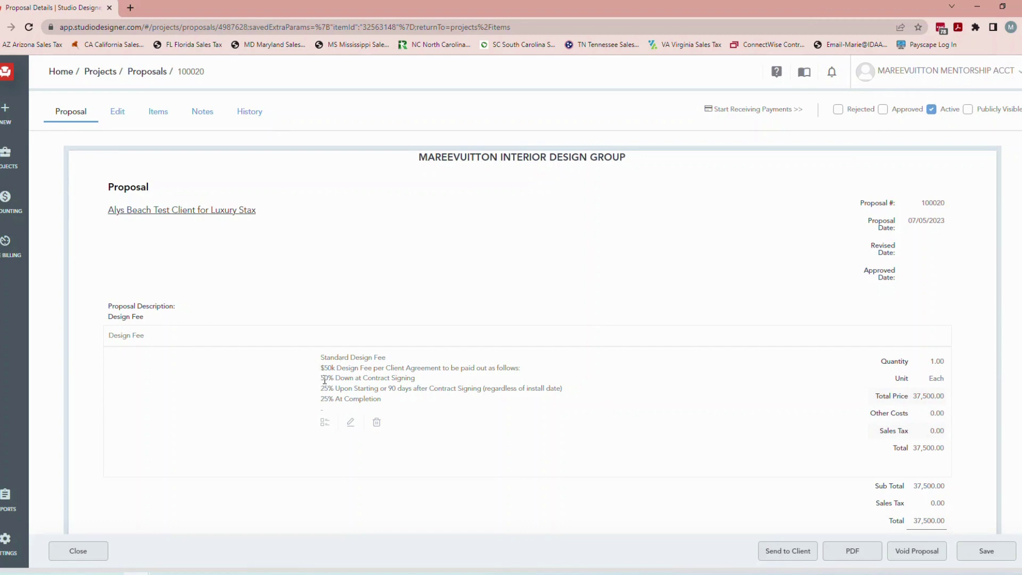
Review the contract-signing and 90-day payment terms and the deposit balance on the proposal, and close it
left_click_drag(321, 378, 416, 379)
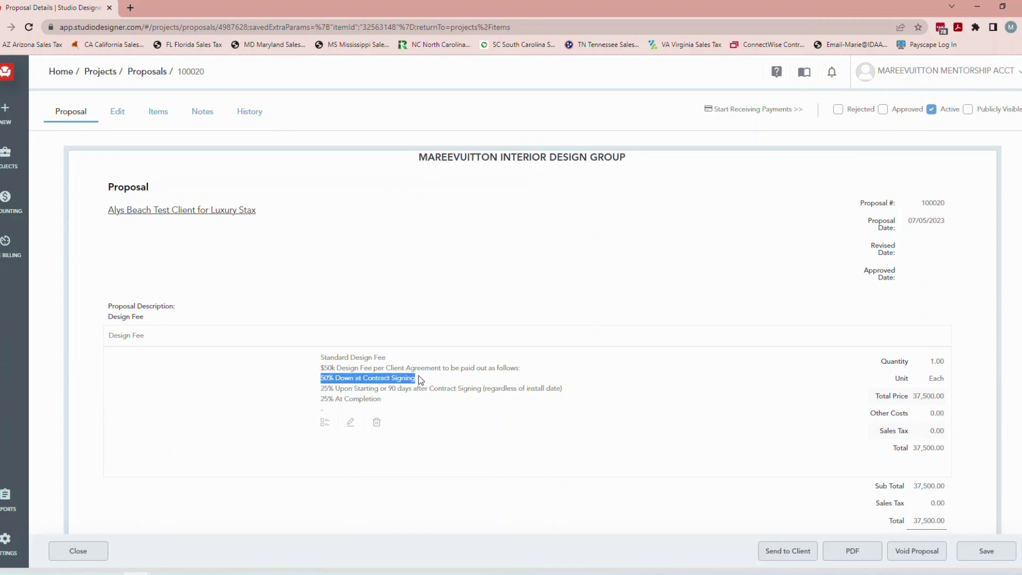
scroll(821, 433, "down", 2)
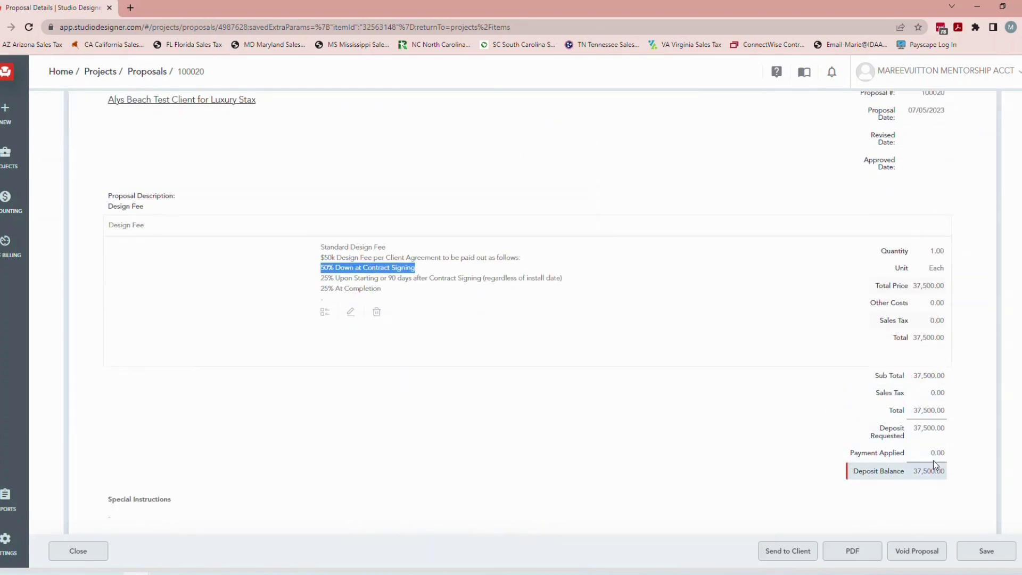
left_click_drag(930, 460, 941, 453)
left_click(941, 453)
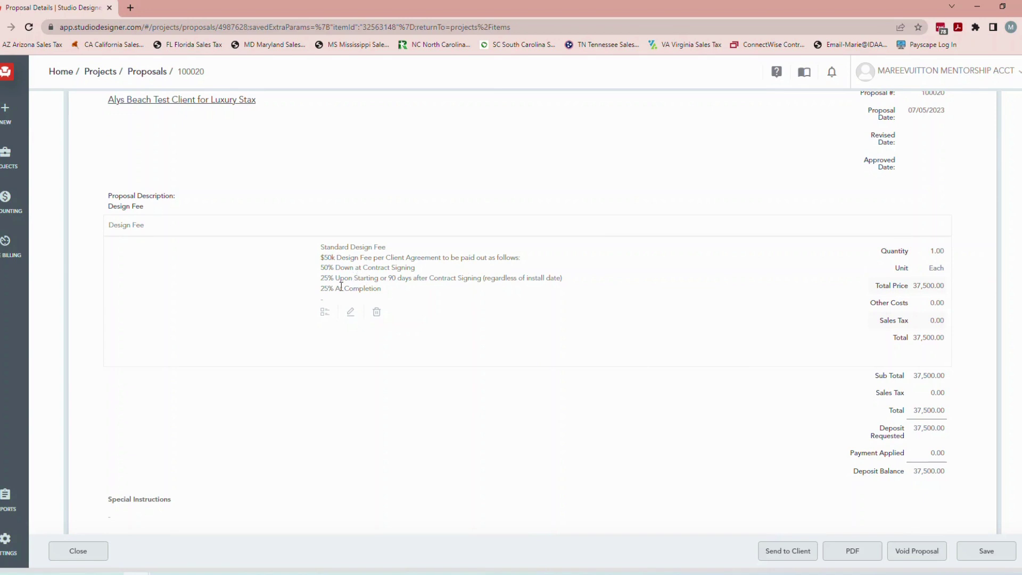
left_click_drag(321, 278, 565, 286)
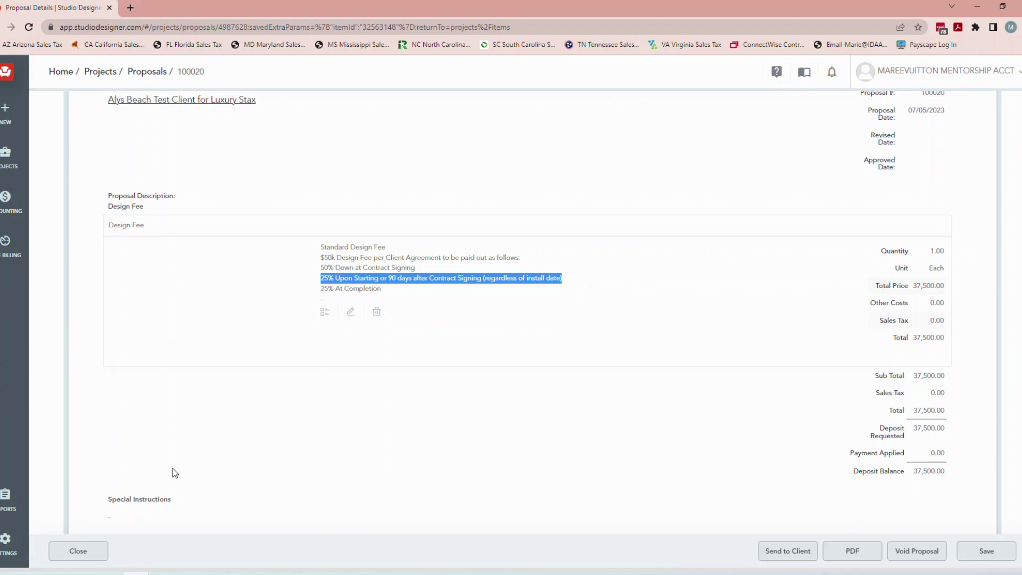
left_click(82, 567)
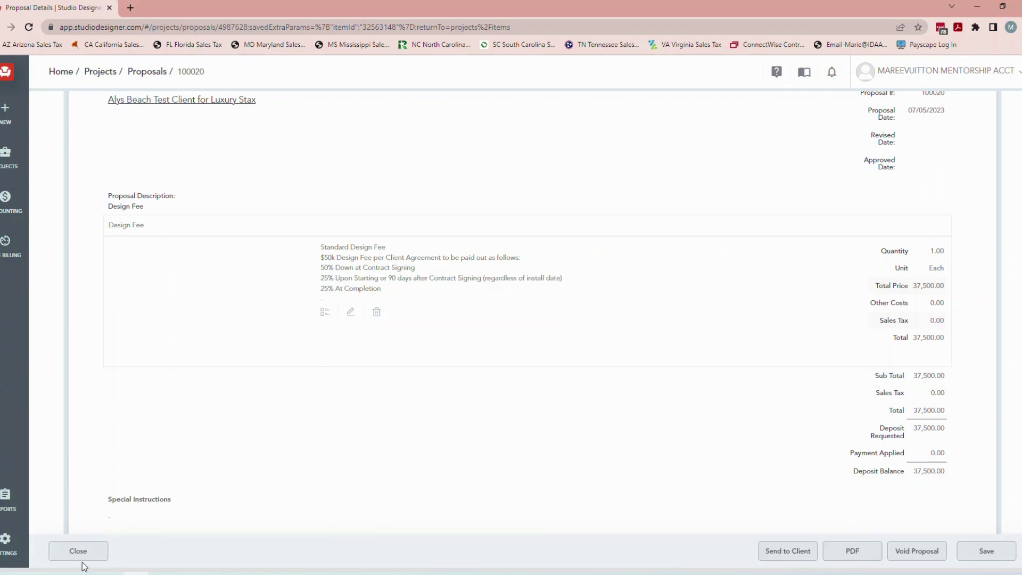
left_click(74, 551)
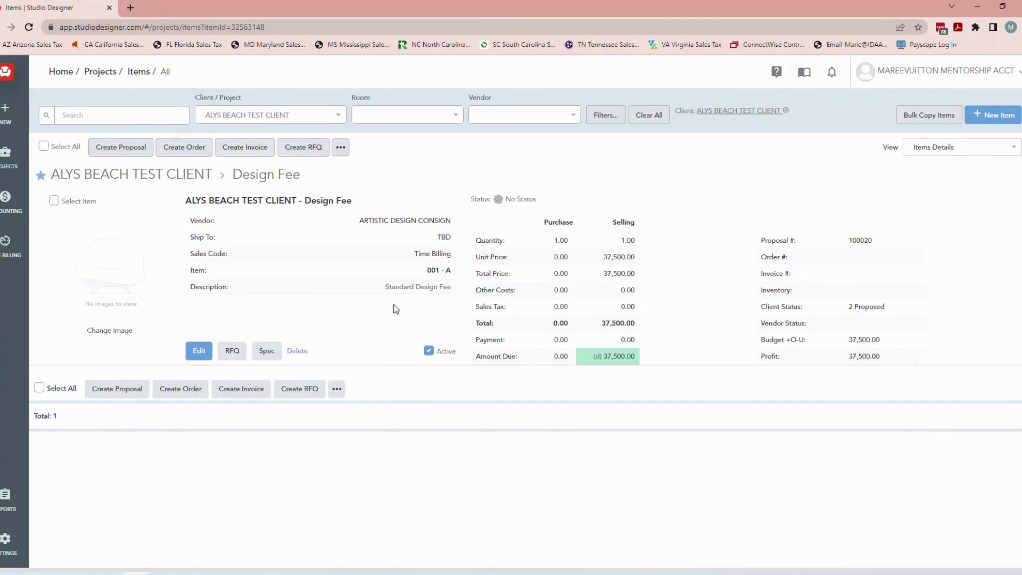
Reopen the Design Fee item, set its selling mark up amount to 25,000, and save it
left_click(200, 350)
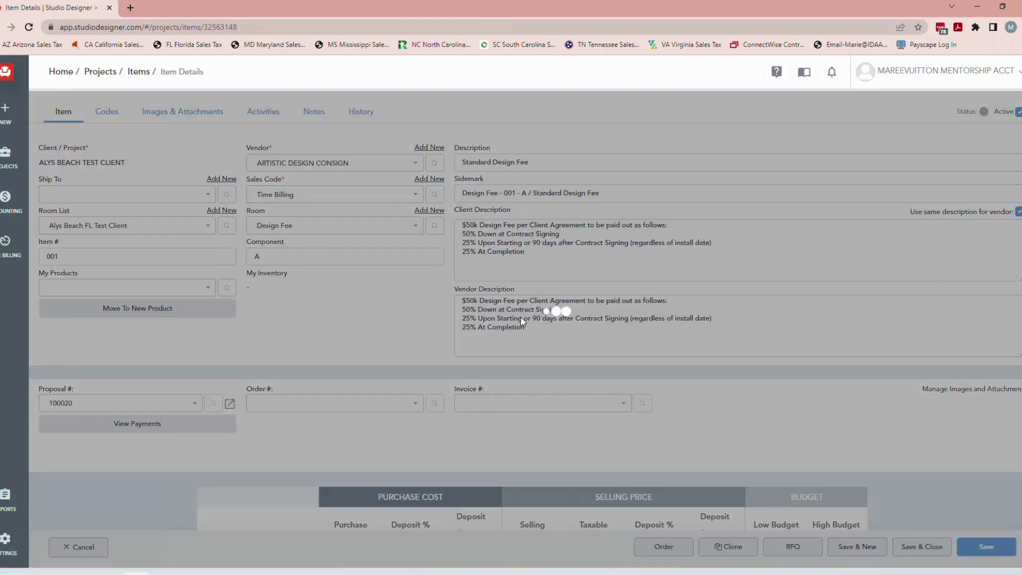
scroll(500, 340, "down", 4)
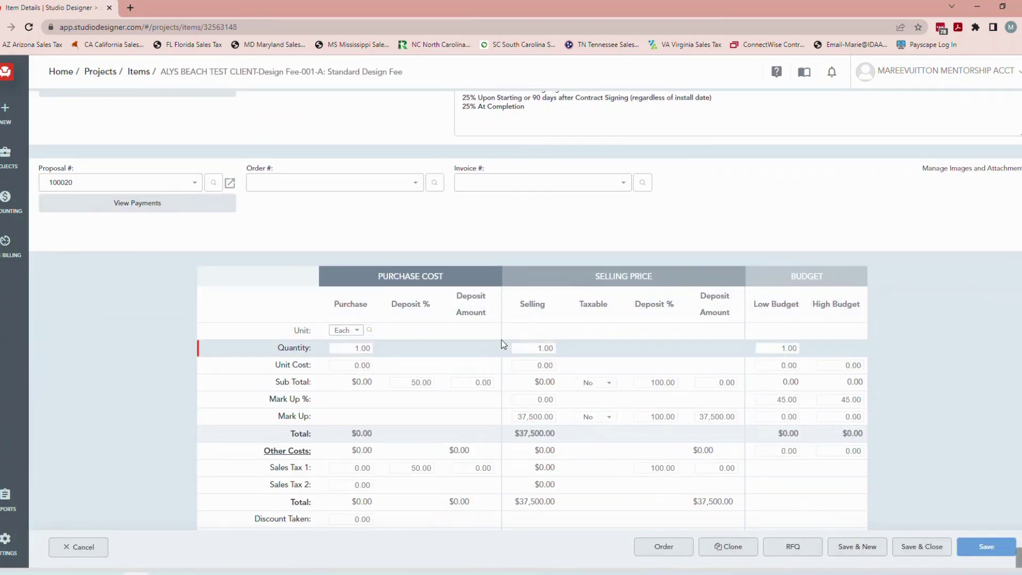
left_click_drag(515, 417, 575, 420)
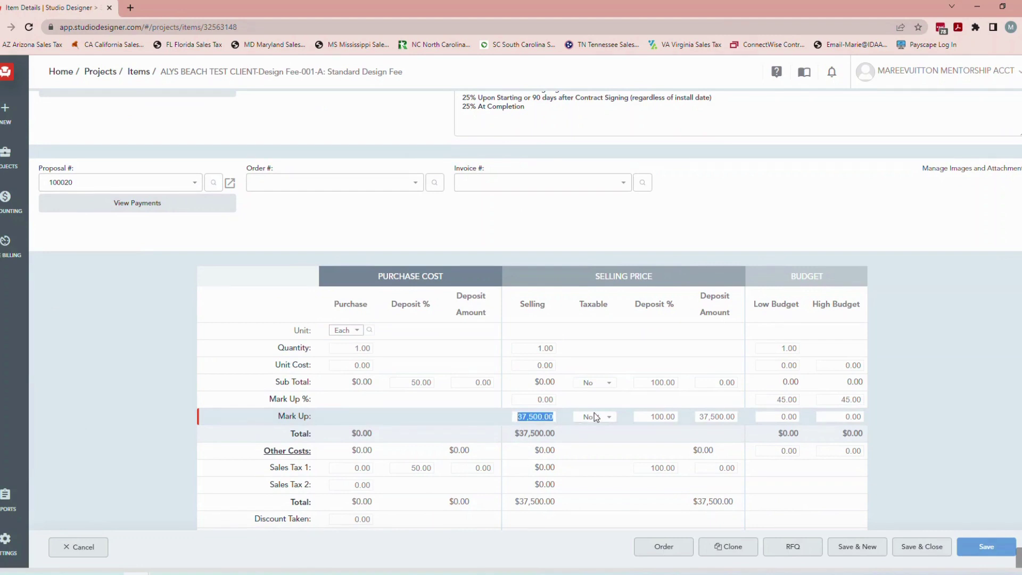
type("25,000")
key("Tab")
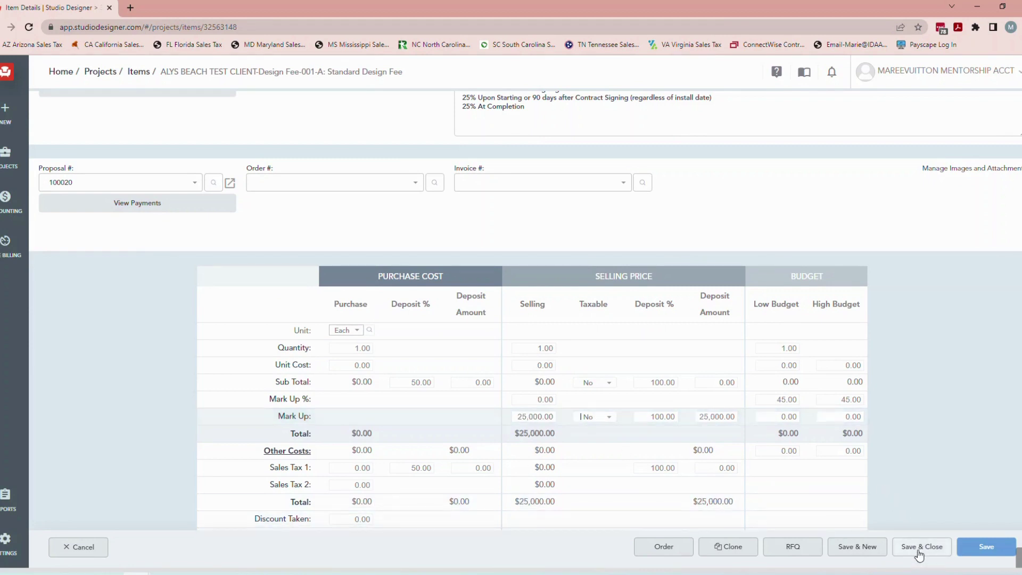
left_click(997, 546)
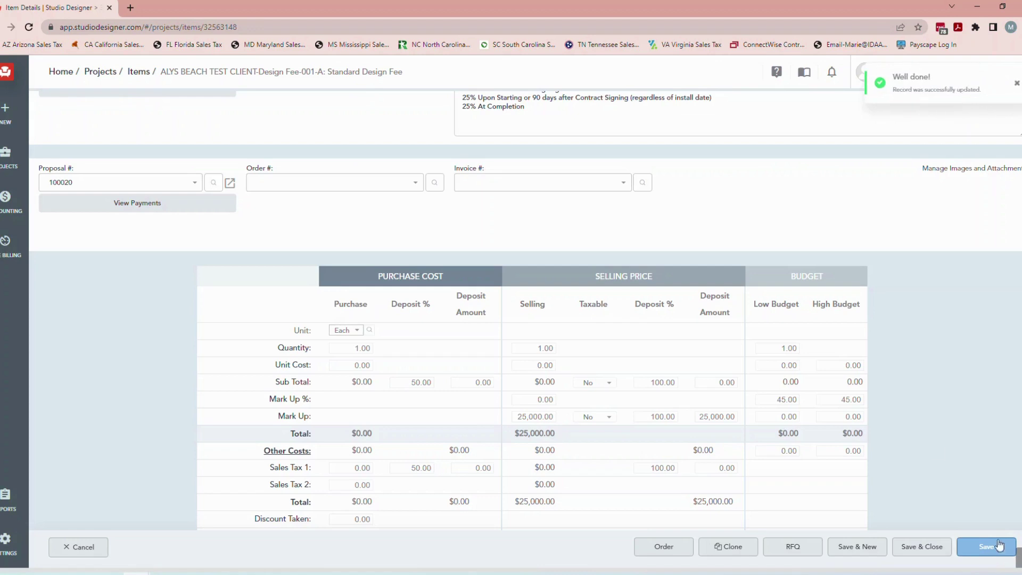
Clone the Design Fee item and set the clone's component to B
left_click(731, 546)
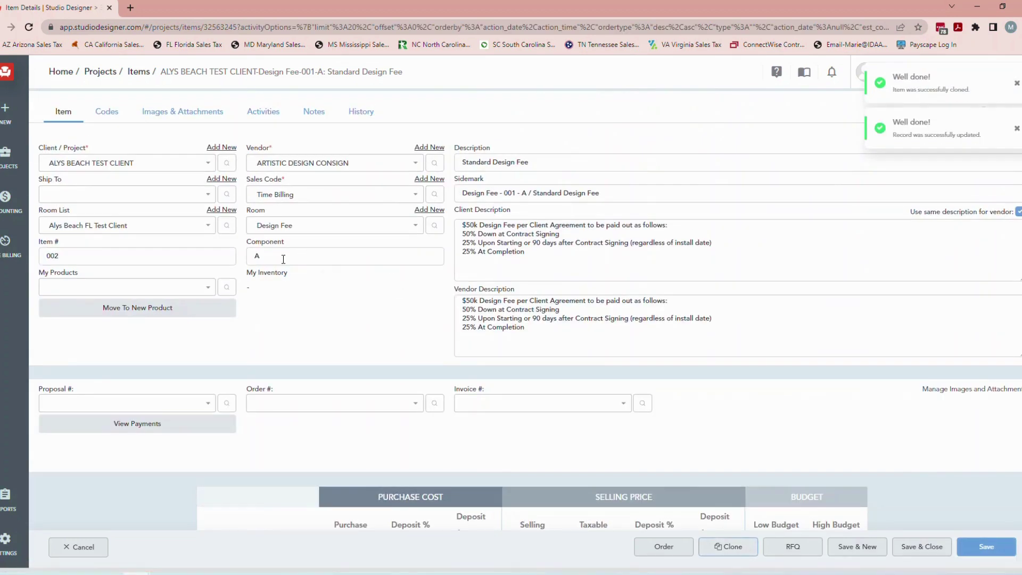
double_click(283, 259)
type("B")
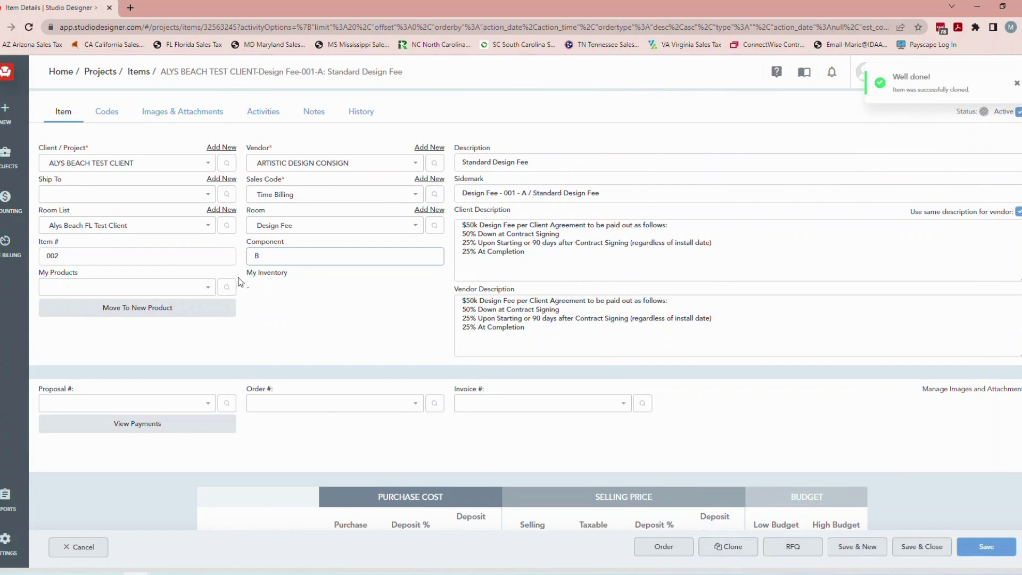
key("Tab")
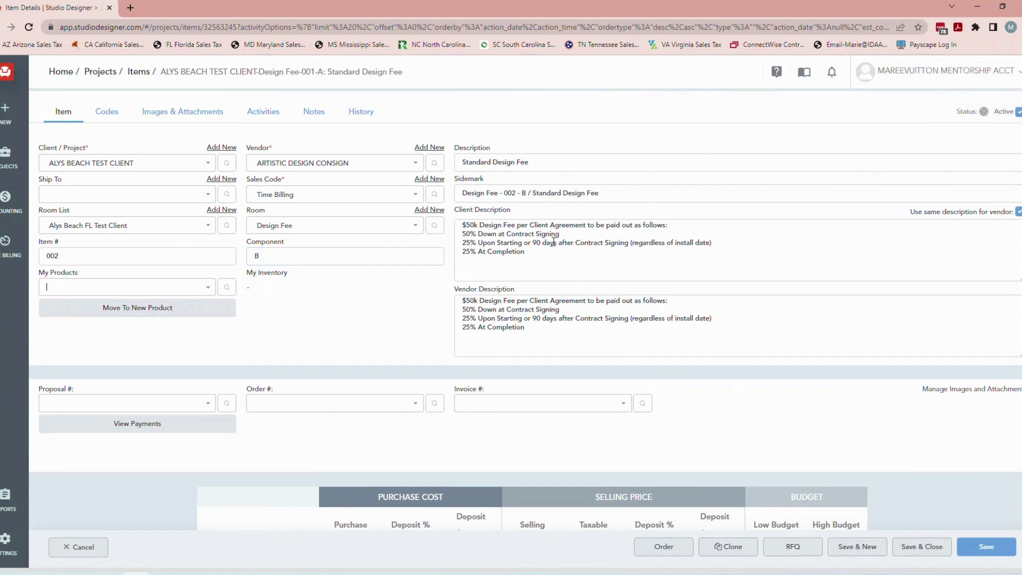
scroll(554, 242, "down", 1)
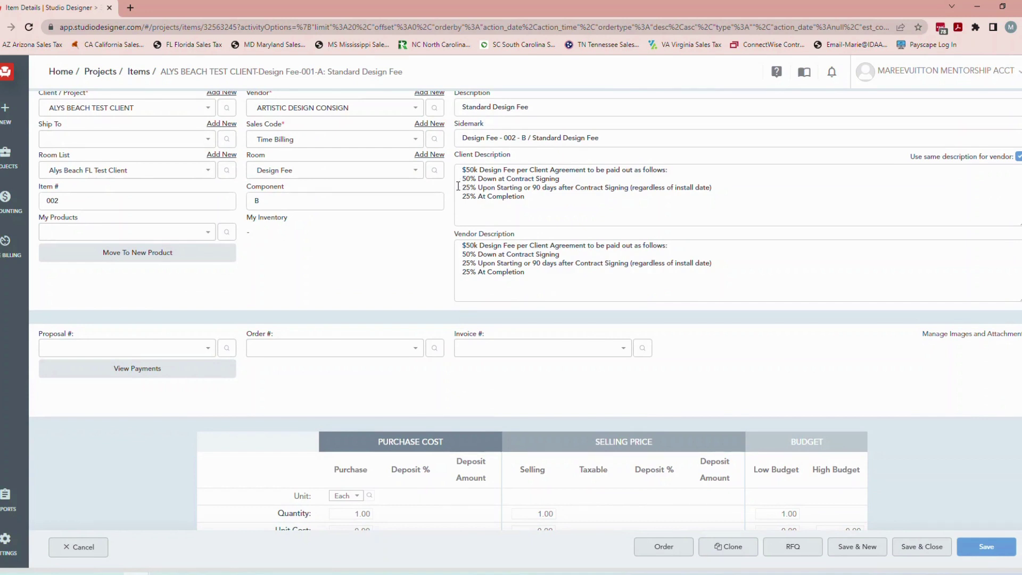
scroll(458, 186, "down", 3)
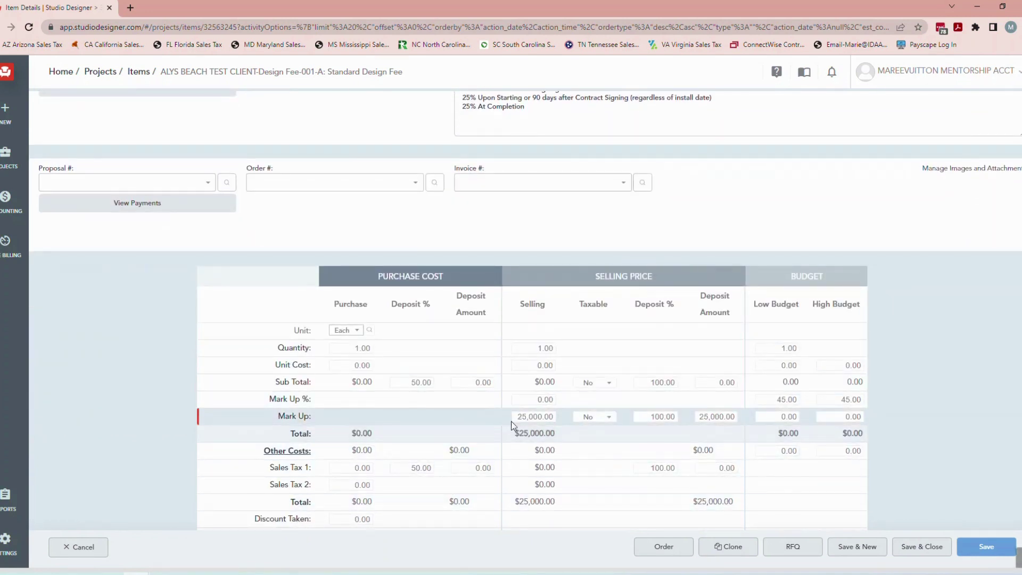
Set the selling mark up amount of the component B clone to 12,500
left_click_drag(514, 417, 570, 416)
type("1")
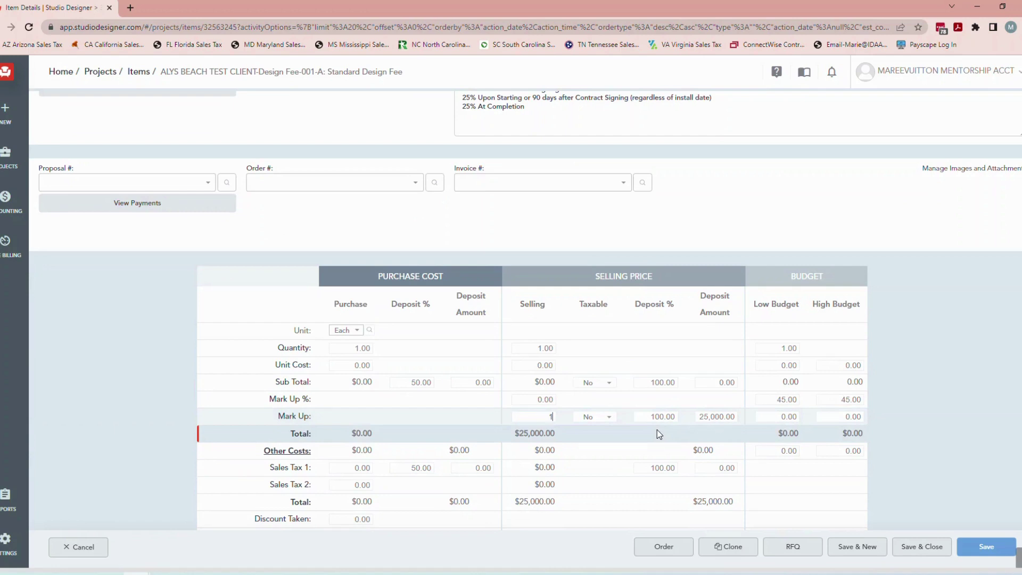
type("2000")
key("Tab")
Reduce item B's client description to the fee intro and the 25% starting or 90 days line, and save and close the item
scroll(551, 325, "up", 3)
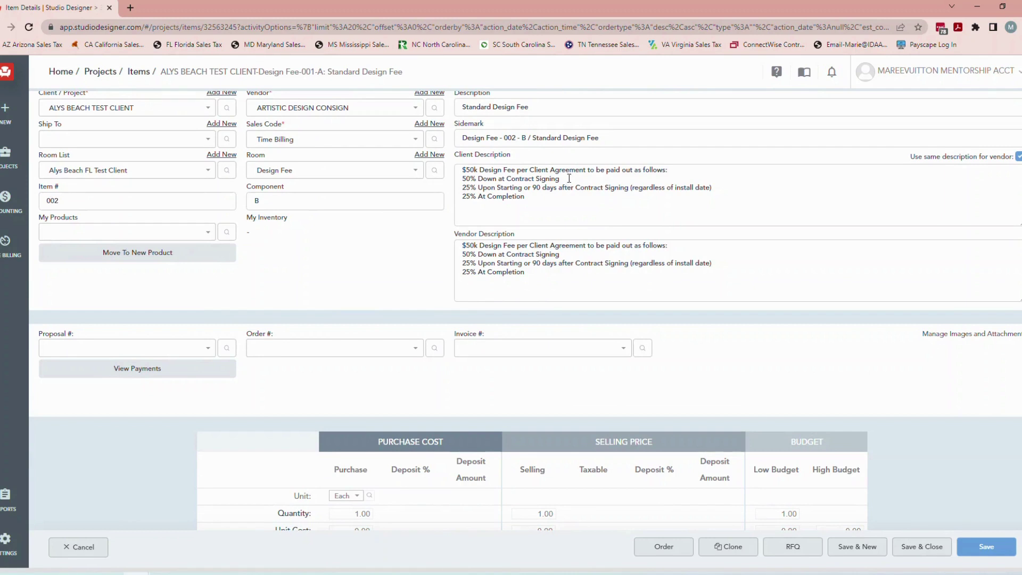
left_click(462, 179, "shift")
key("BackSpace")
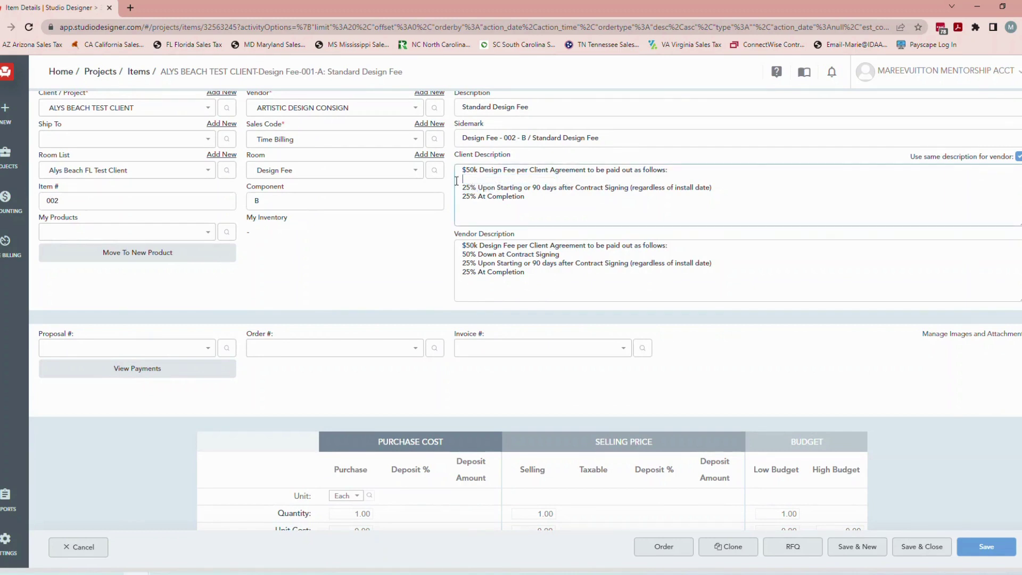
key("Delete")
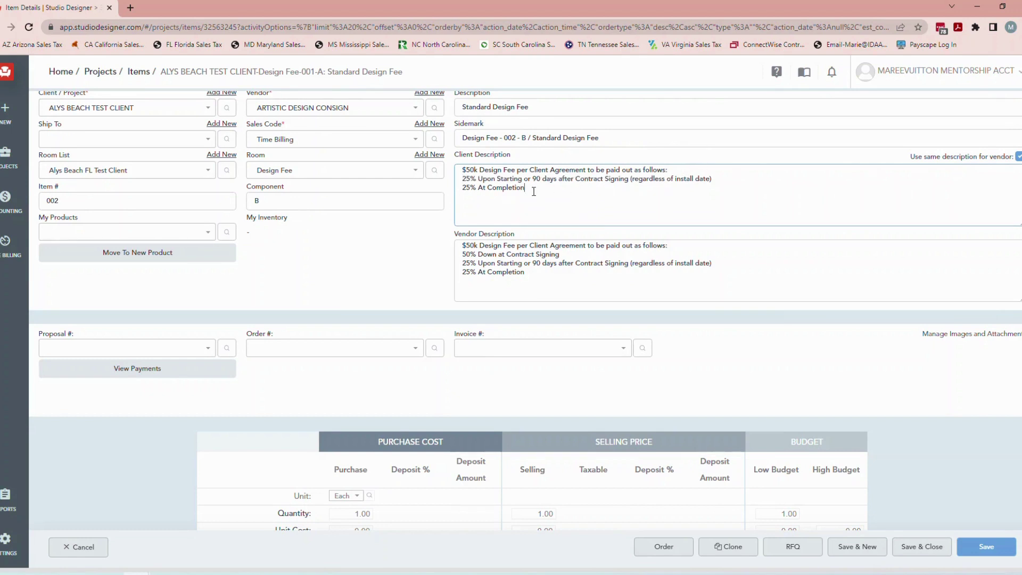
left_click_drag(533, 192, 466, 184)
key("BackSpace")
left_click(744, 280)
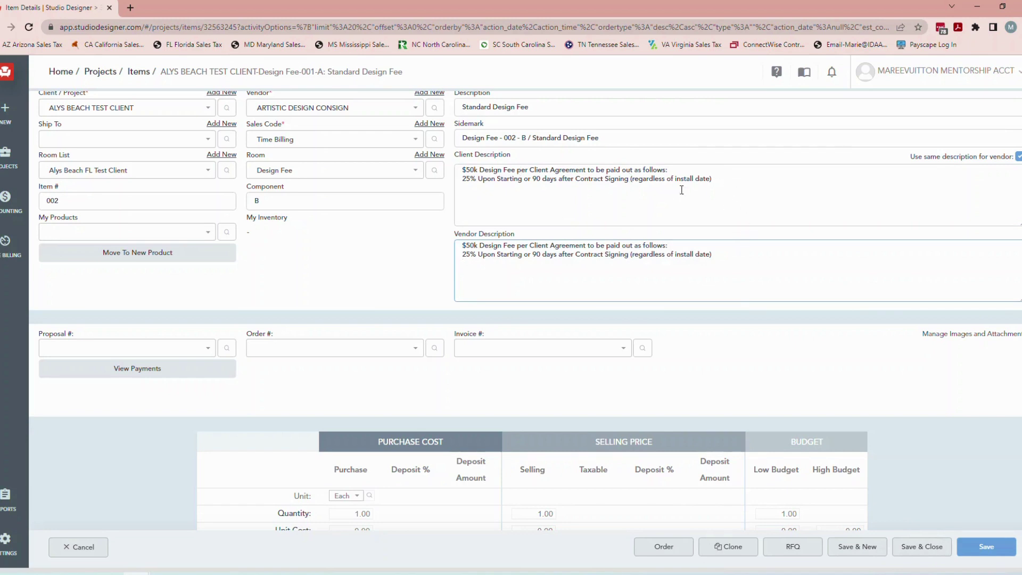
scroll(680, 255, "down", 3)
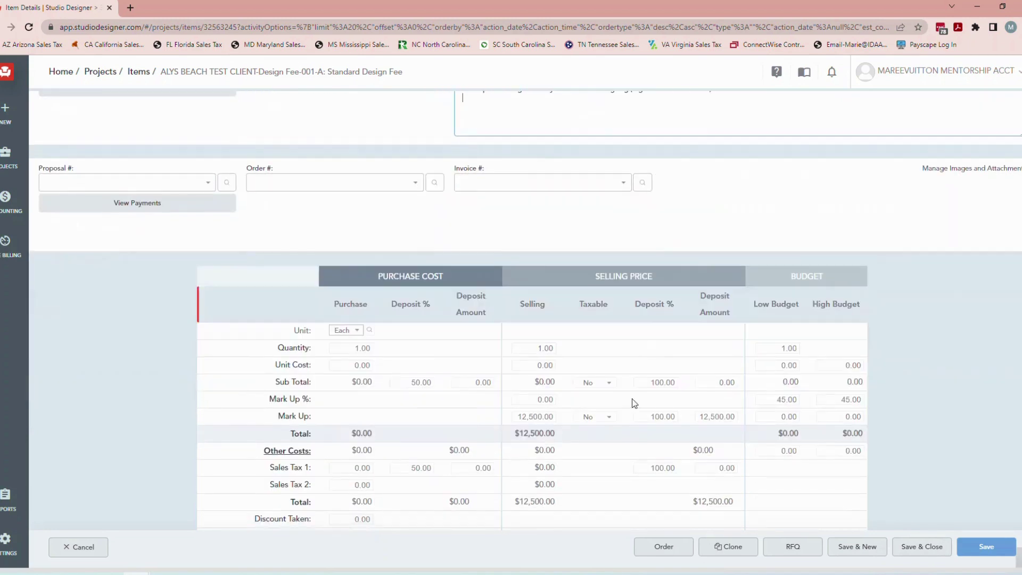
left_click(929, 554)
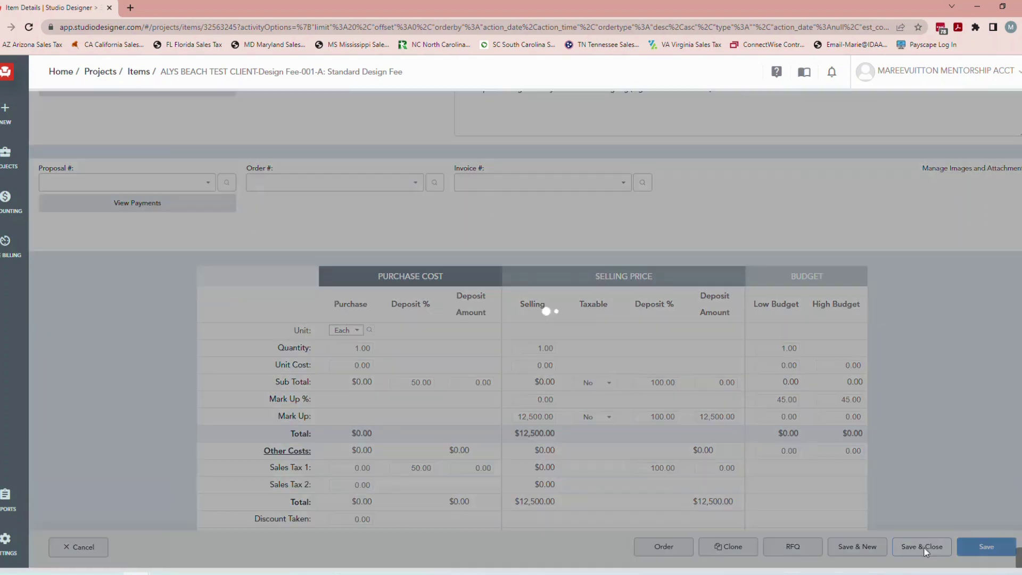
scroll(612, 374, "down", 2)
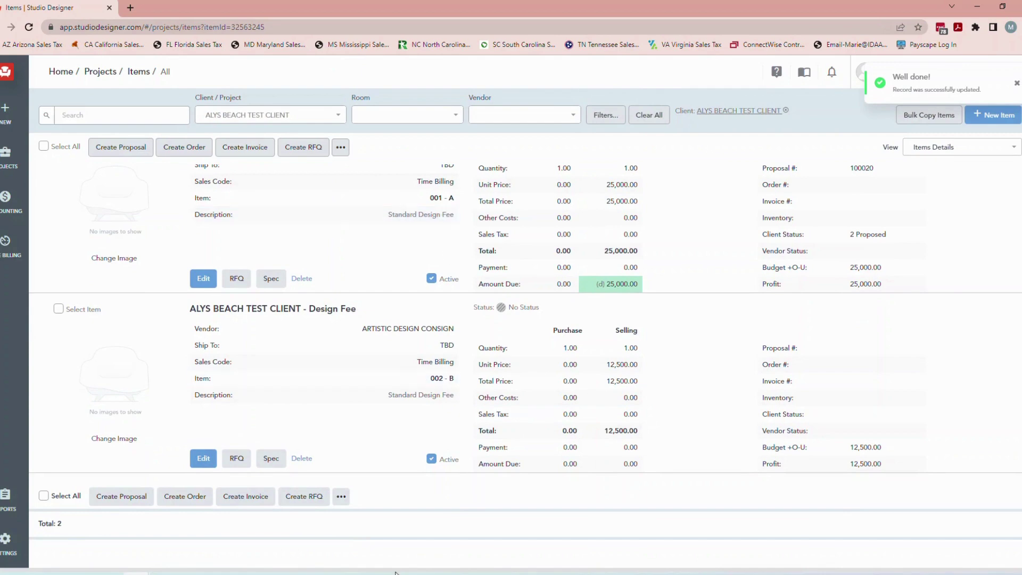
left_click(204, 461)
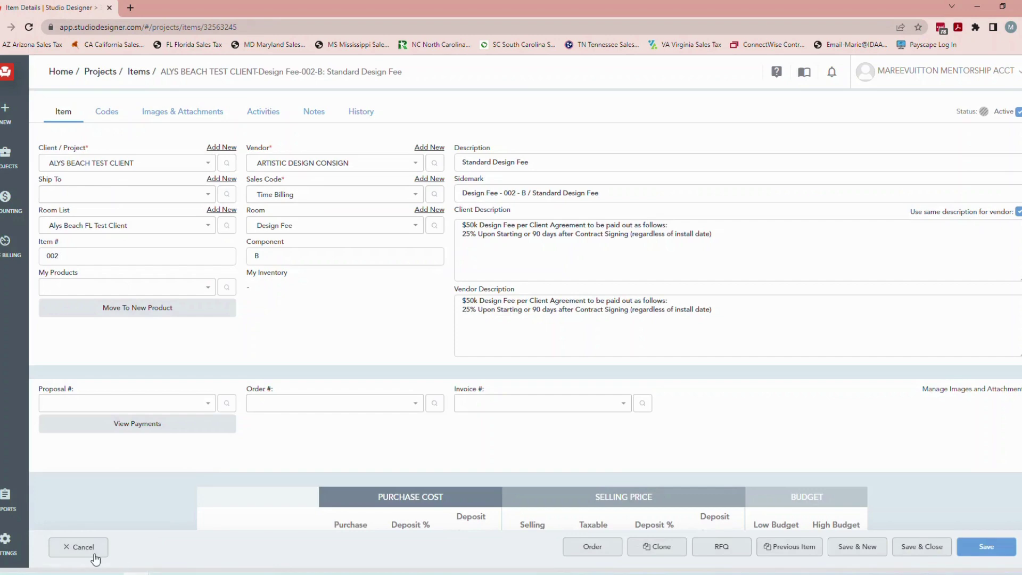
left_click(88, 554)
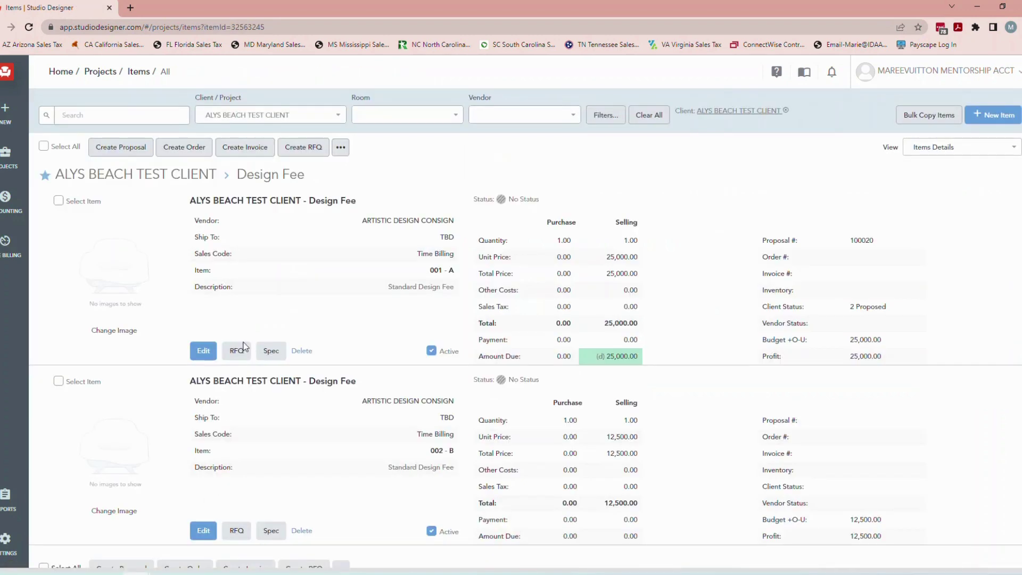
Clone the component A Design Fee item again and set the new clone's component to C
scroll(232, 392, "down", 1)
left_click(203, 278)
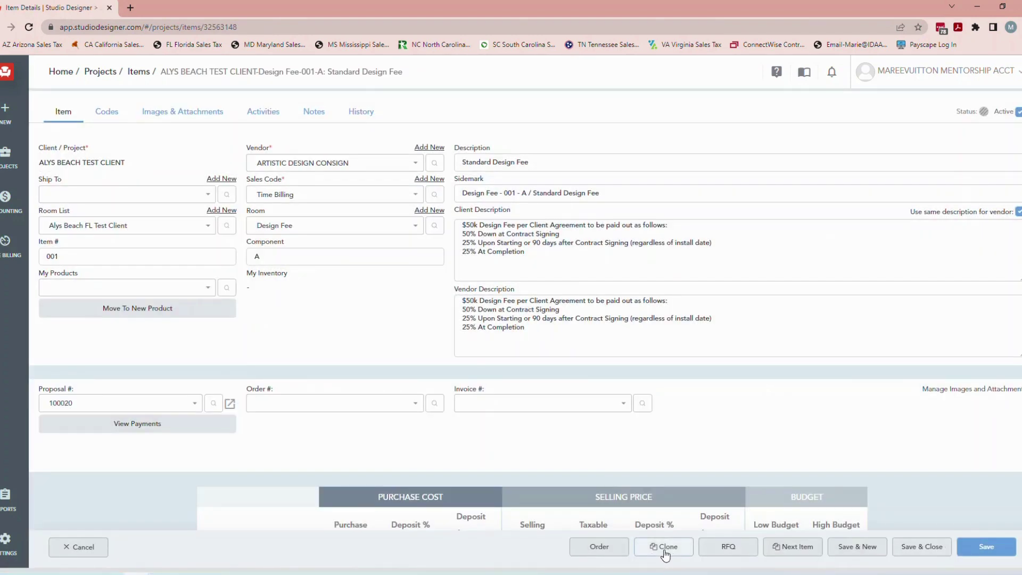
left_click(664, 554)
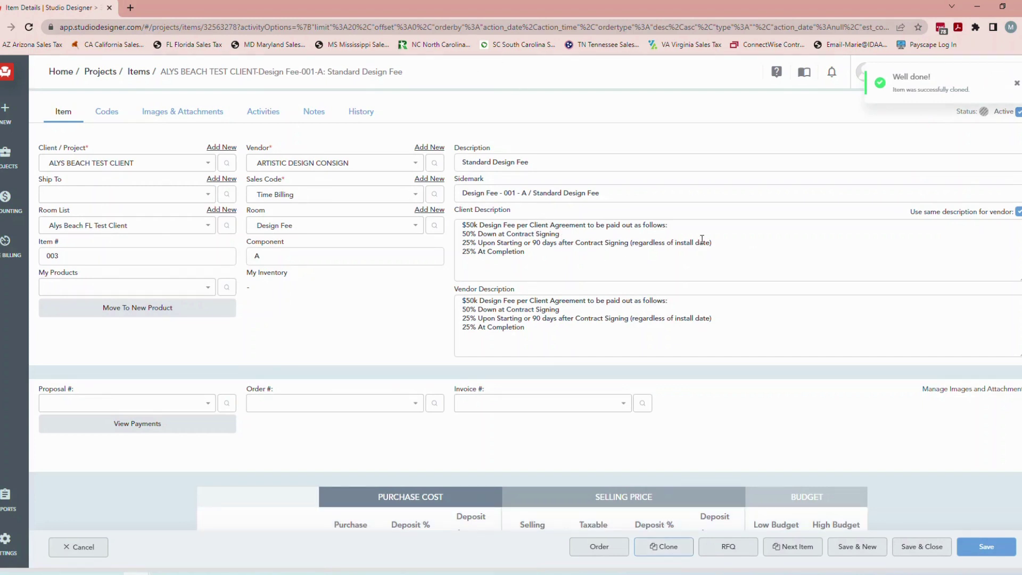
left_click(251, 259)
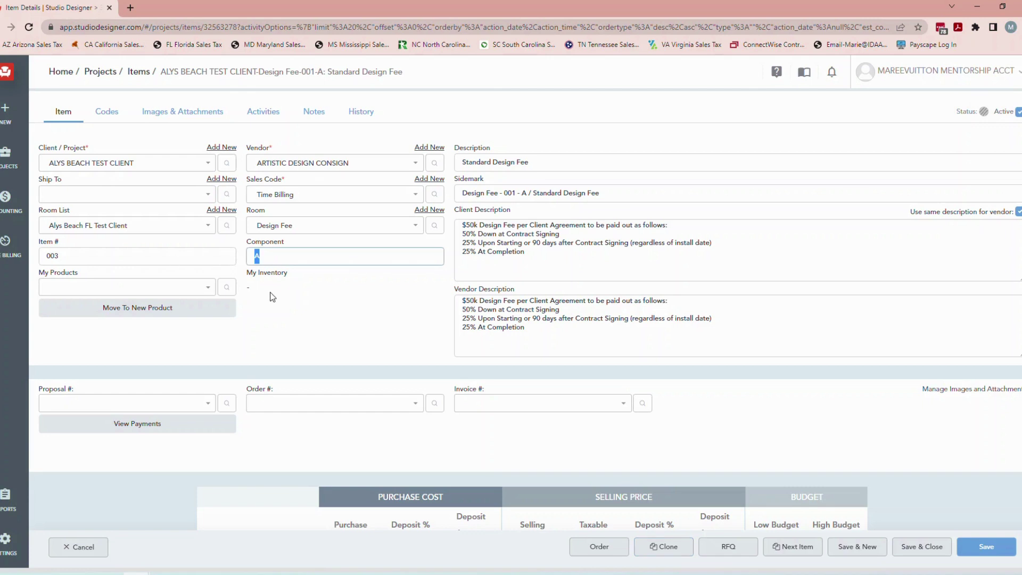
type("C")
Remove the contract-signing and 90-day payment lines from item C's client description, keeping the fee intro and "25% At Completion"
left_click(697, 272)
left_click_drag(725, 245, 462, 233)
key("BackSpace")
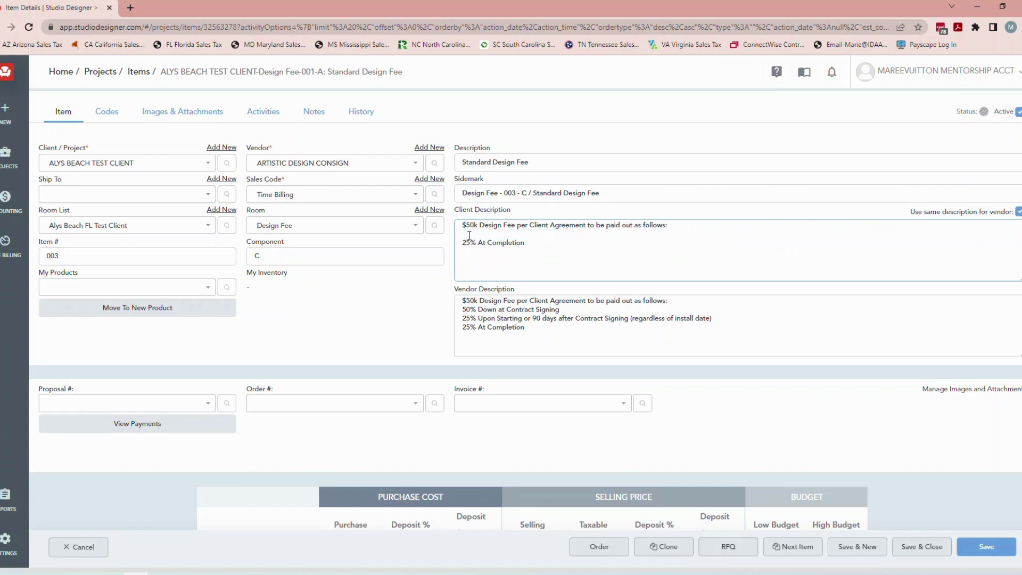
key("Delete")
left_click(581, 341)
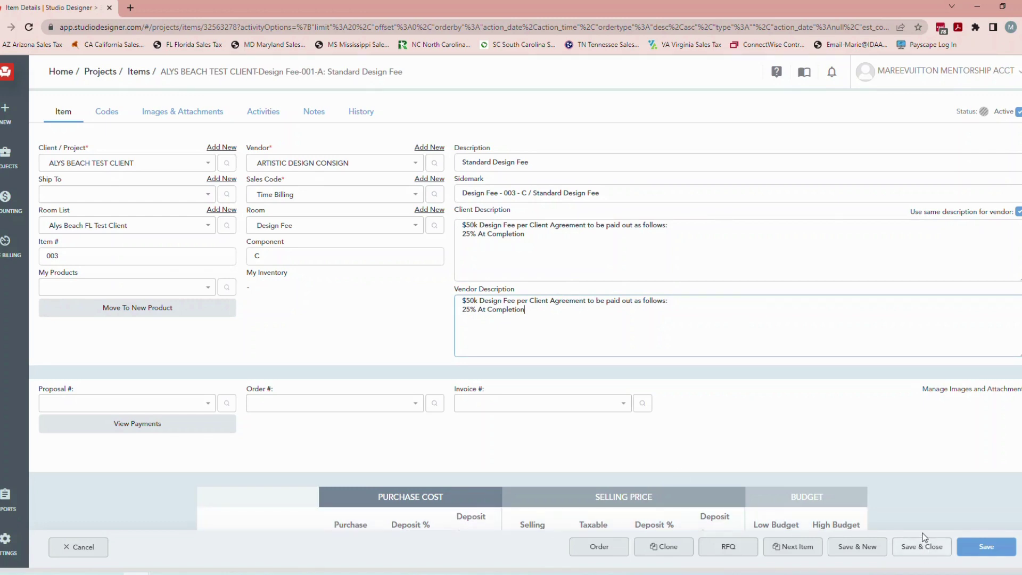
Set item C's selling mark up amount to 12,500, and save and close the item
scroll(704, 360, "down", 1)
scroll(704, 360, "down", 5)
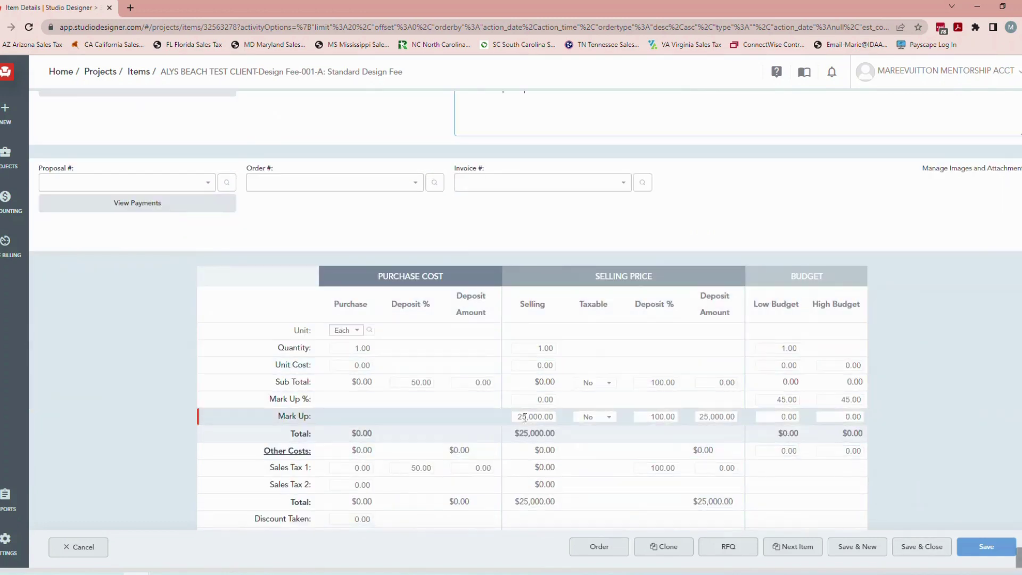
left_click(514, 417)
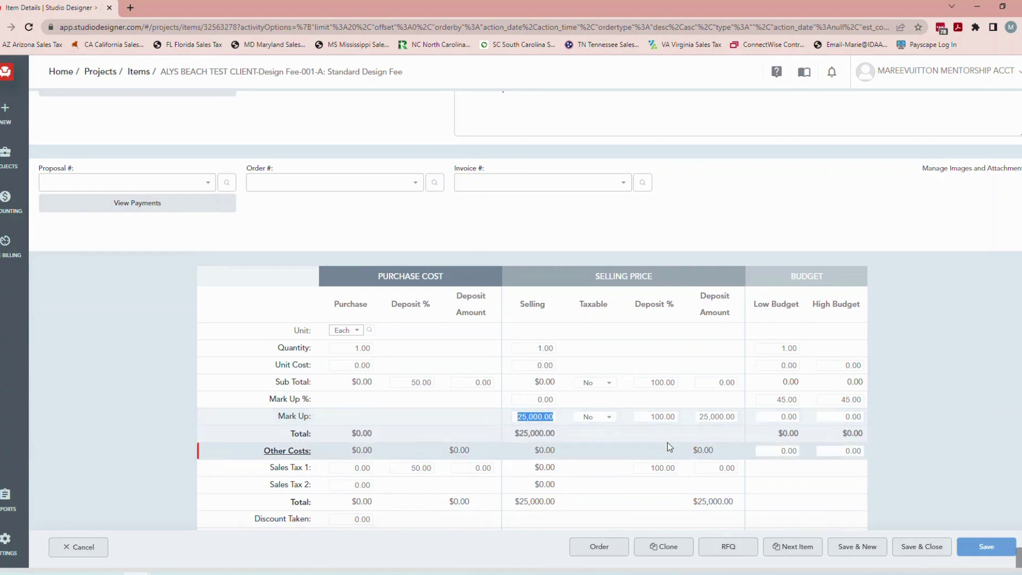
type("12500")
key("Tab")
left_click(966, 551)
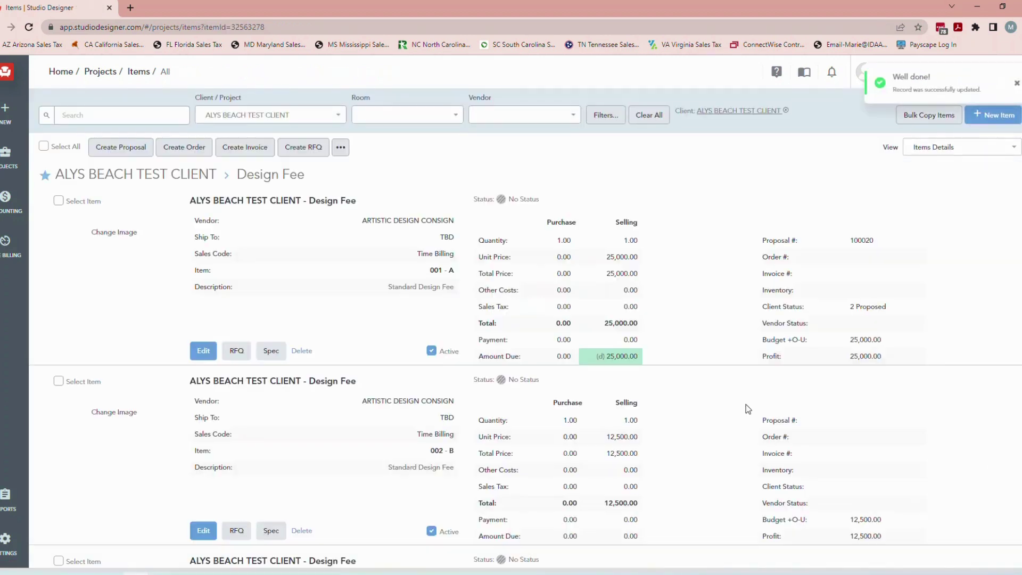
Assign Design Fee item 002 - B to the same proposal as item 001 - A, and save and close it
scroll(732, 407, "down", 5)
scroll(729, 409, "up", 5)
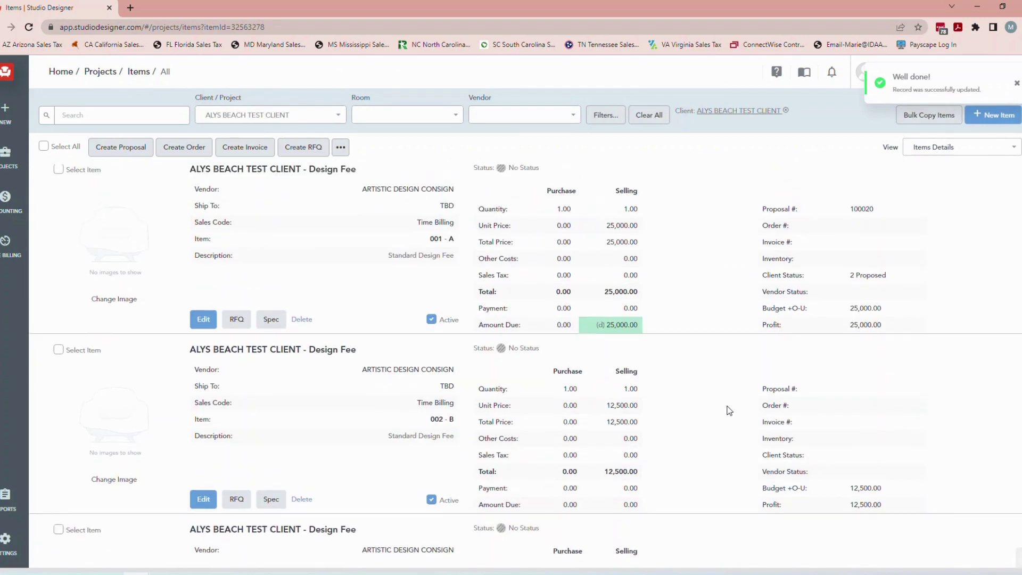
scroll(333, 458, "down", 2)
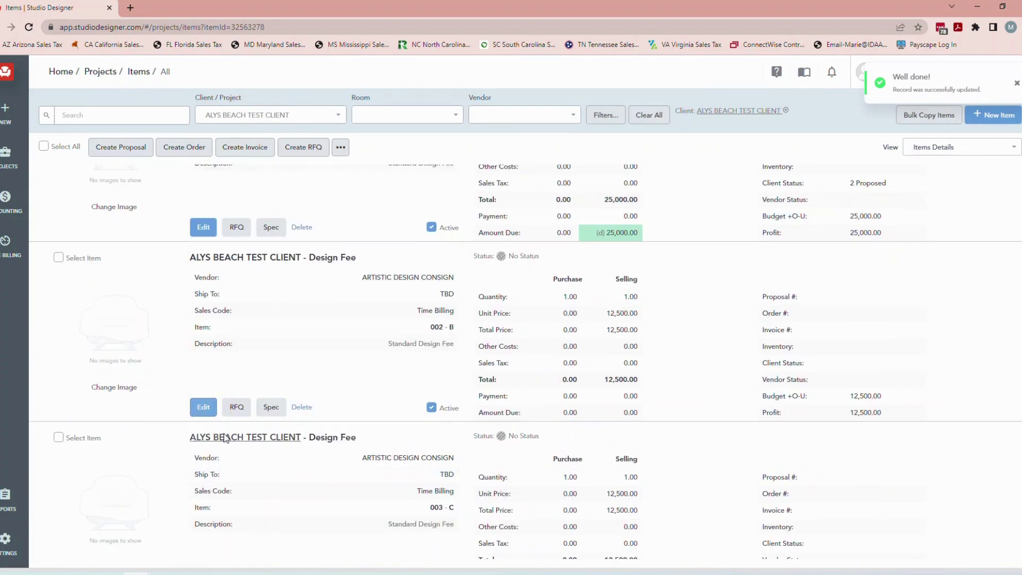
scroll(867, 217, "up", 1)
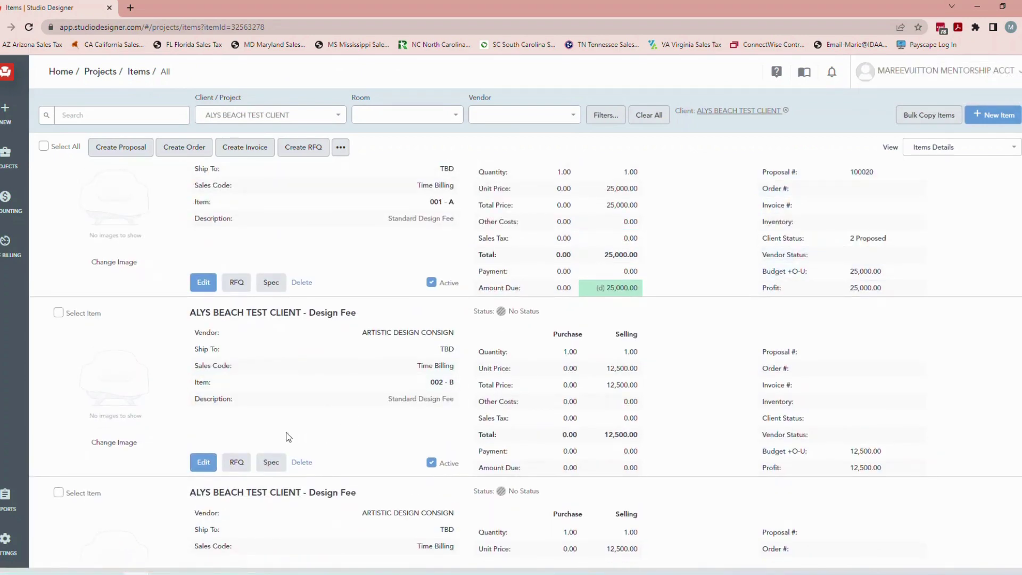
left_click(198, 463)
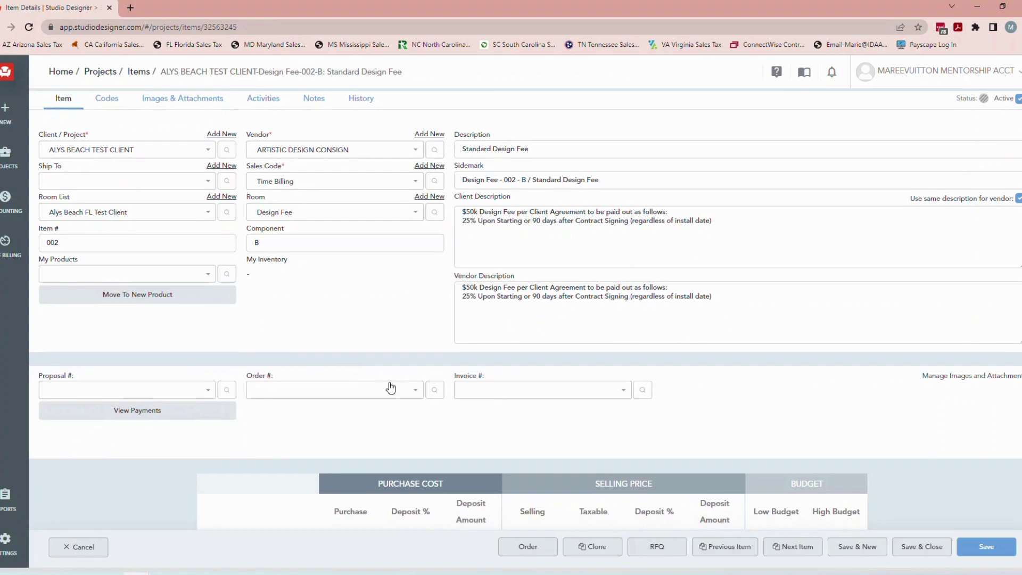
left_click(95, 396)
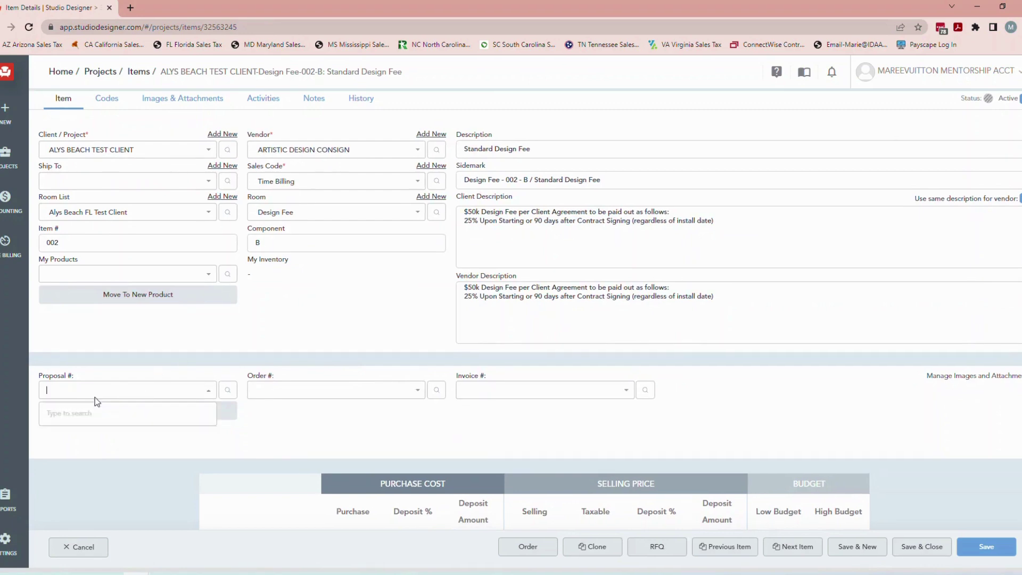
left_click(78, 414)
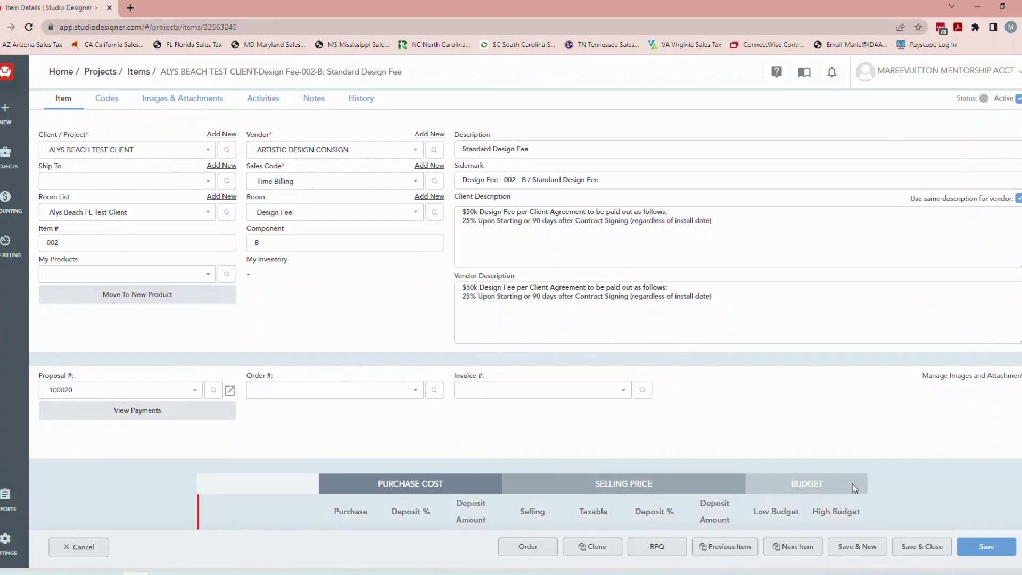
left_click(921, 546)
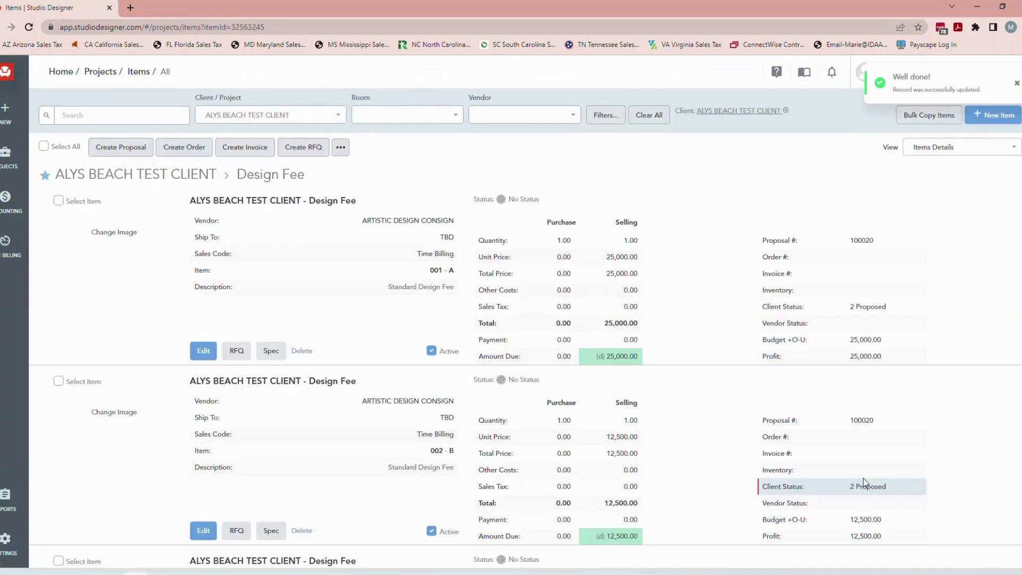
Assign Design Fee item 003 - C to the same proposal as the other two items, and save and close it
scroll(864, 482, "down", 1)
left_click(204, 474)
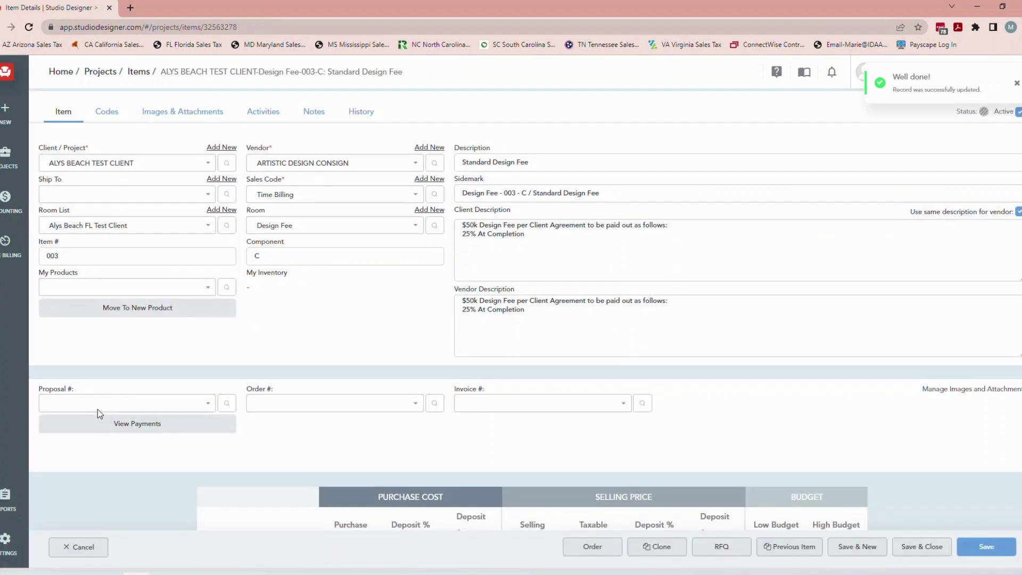
left_click(97, 409)
left_click(75, 424)
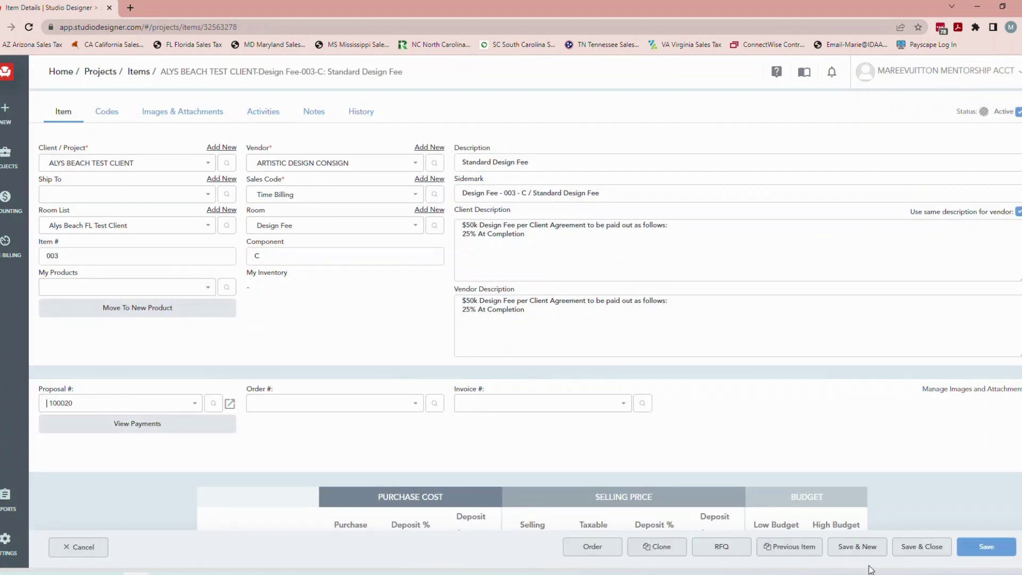
left_click(947, 548)
Open the shared proposal from the items list and review the descriptions and prices of its Design Fee items
scroll(863, 238, "down", 1)
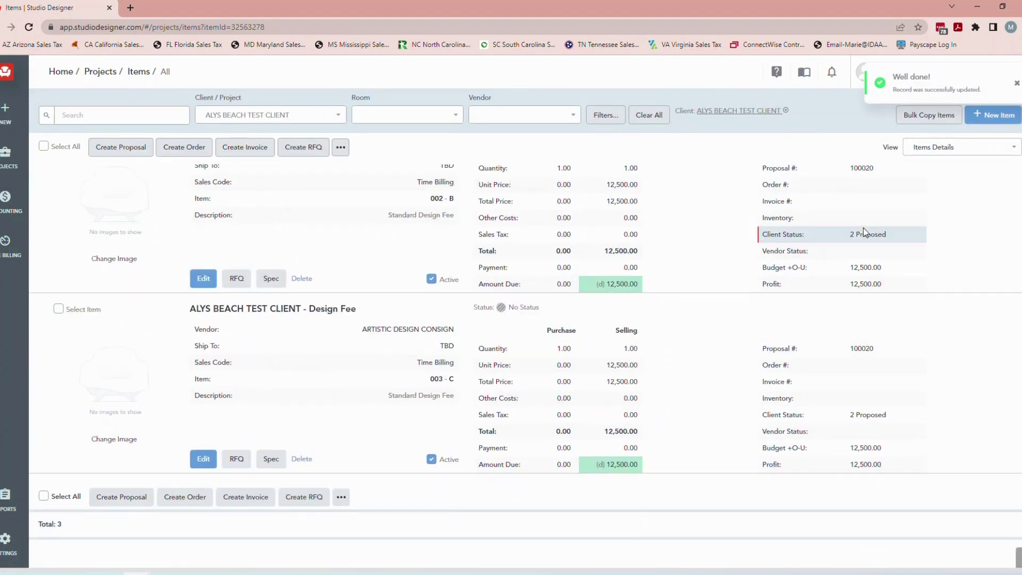
scroll(906, 447, "up", 1)
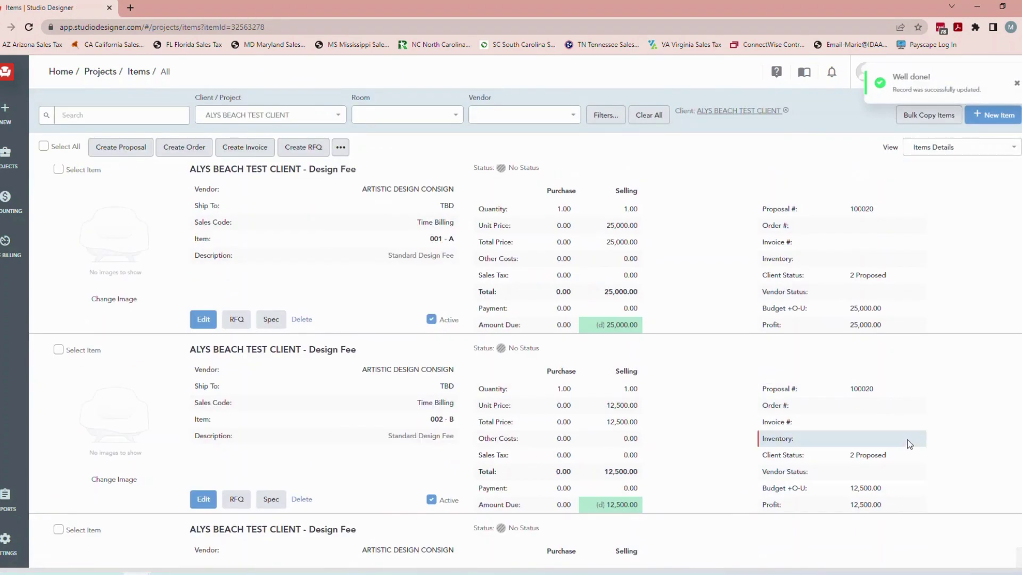
left_click(859, 209)
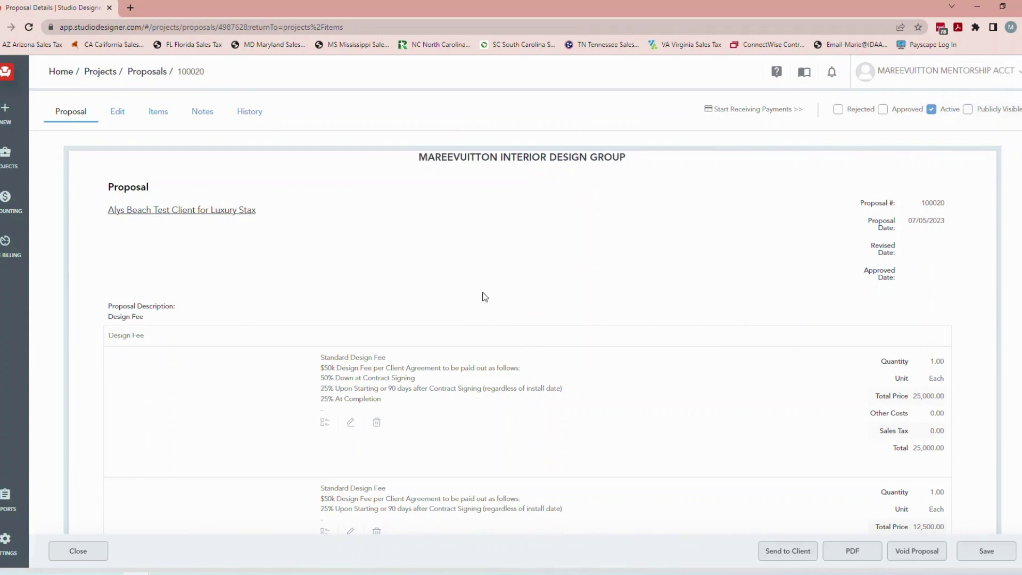
scroll(487, 300, "down", 3)
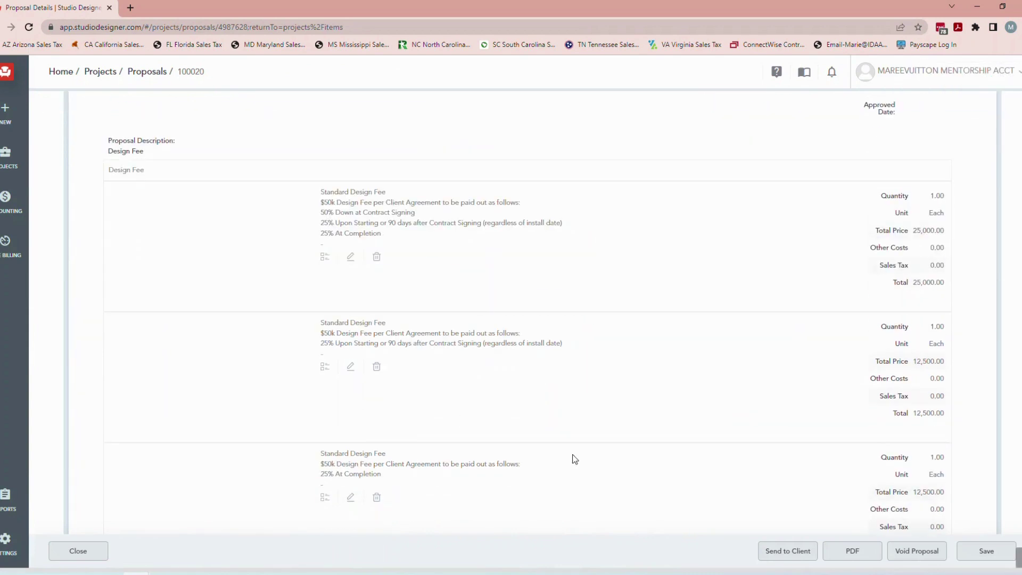
scroll(578, 458, "up", 3)
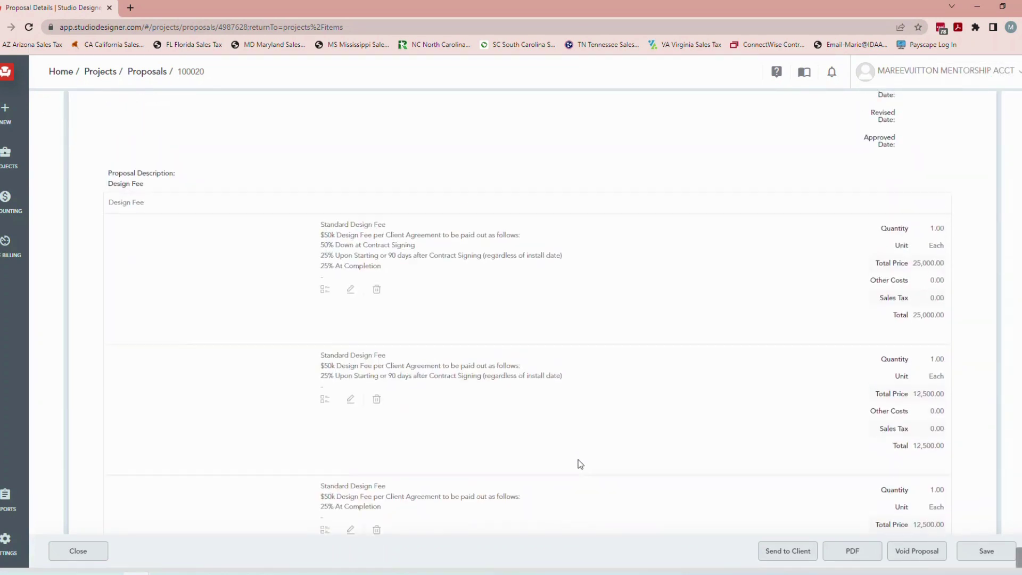
Preview the proposal's PDF, try enabling First Component and disabling Show All Items, and cancel the export
left_click(849, 553)
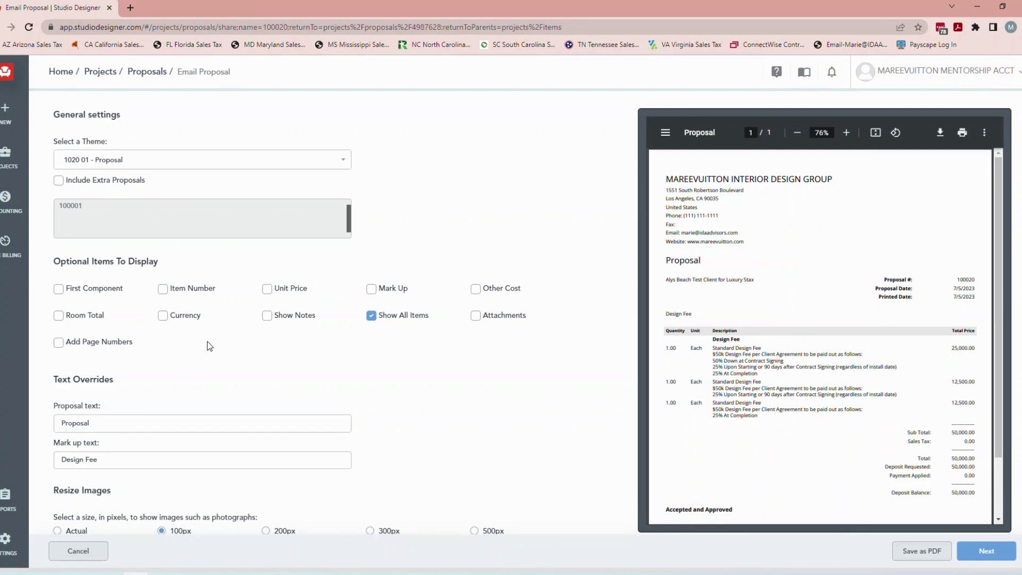
left_click(59, 290)
left_click(373, 315)
scroll(223, 481, "down", 2)
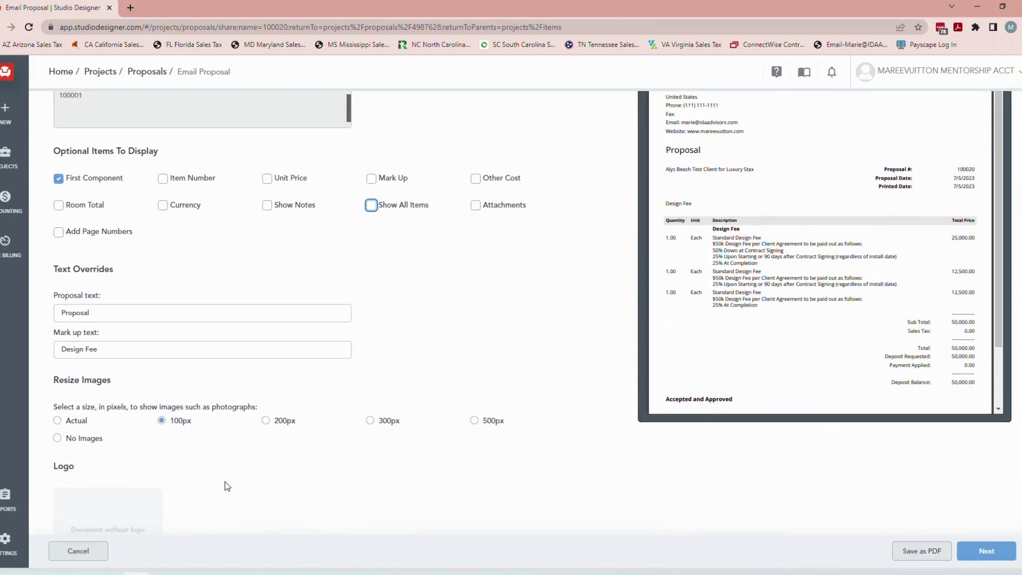
scroll(227, 485, "up", 2)
left_click(80, 551)
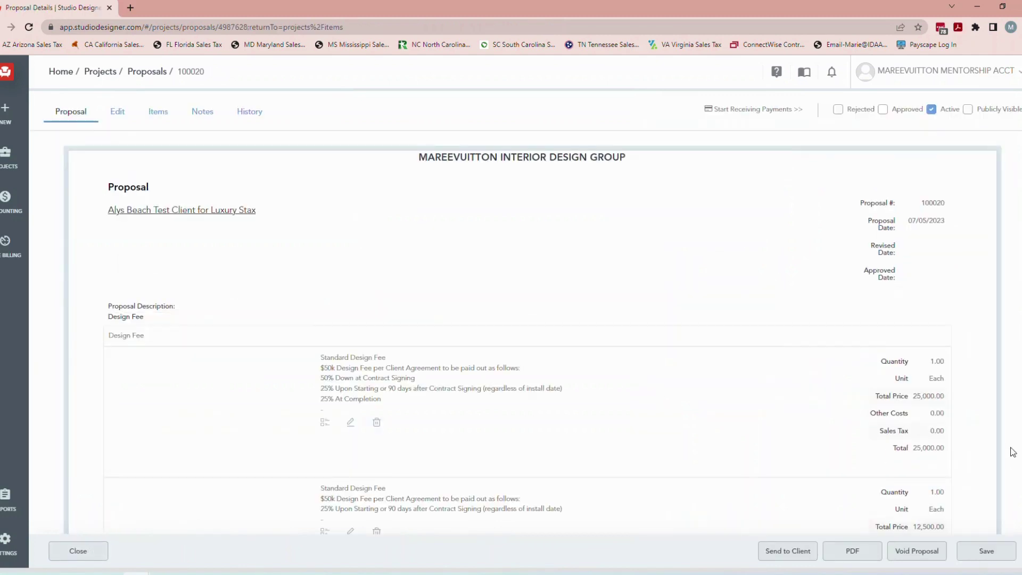
Review the proposal's Design Fee items and the pricing of item 002 - B, and close the proposal
scroll(707, 370, "down", 4)
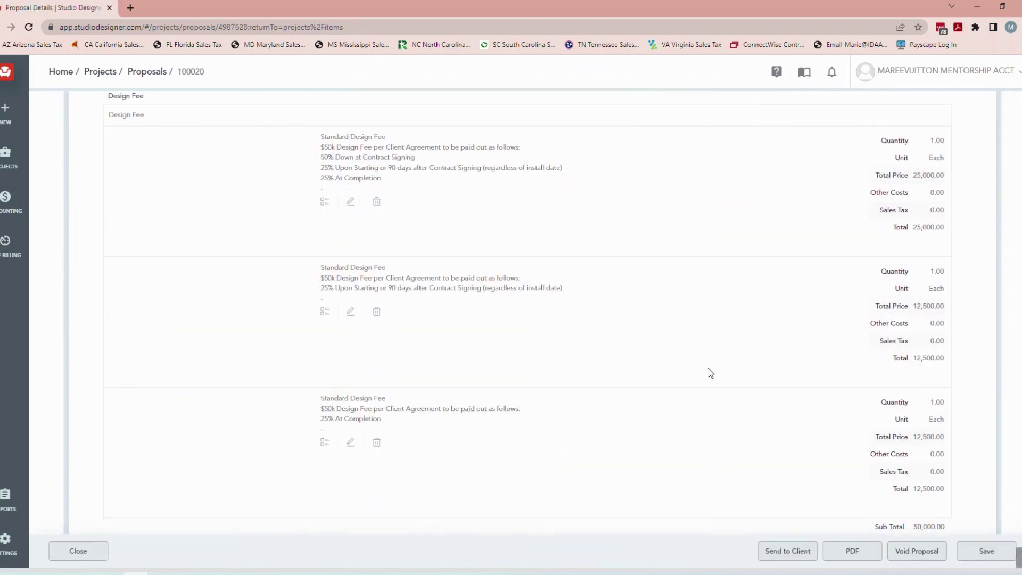
scroll(710, 372, "up", 1)
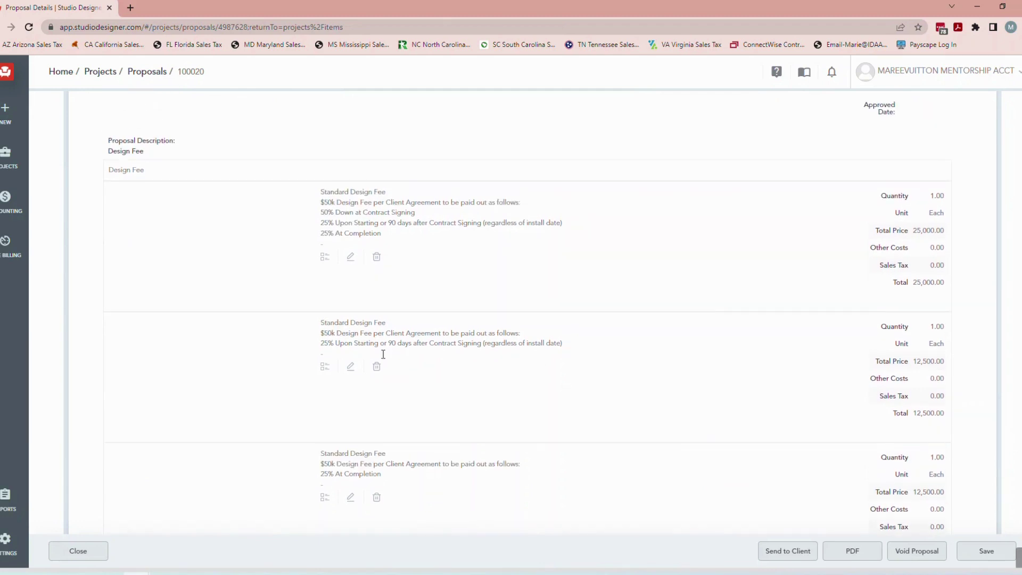
left_click(352, 366)
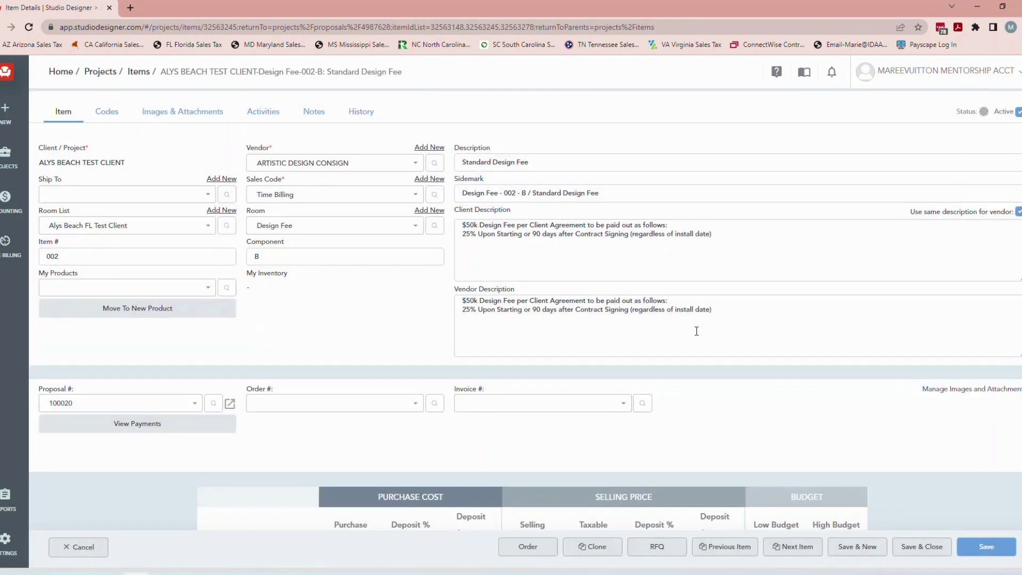
scroll(695, 331, "down", 5)
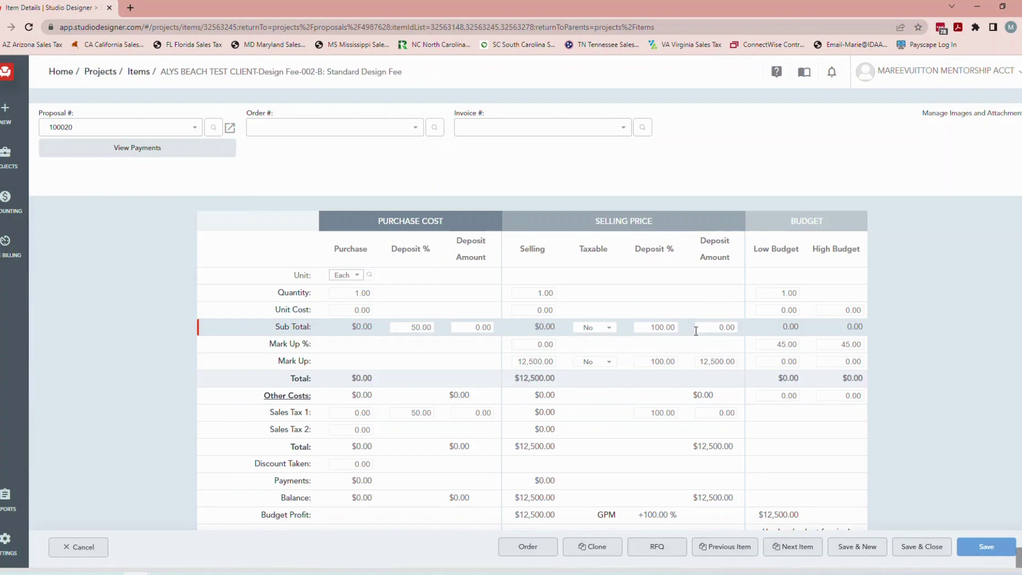
scroll(551, 369, "up", 3)
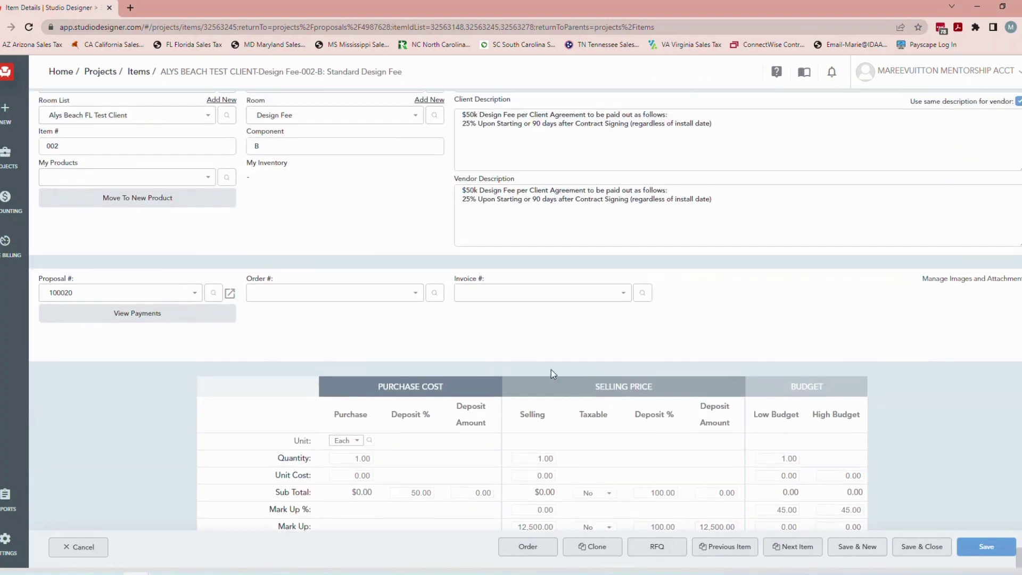
scroll(551, 369, "down", 4)
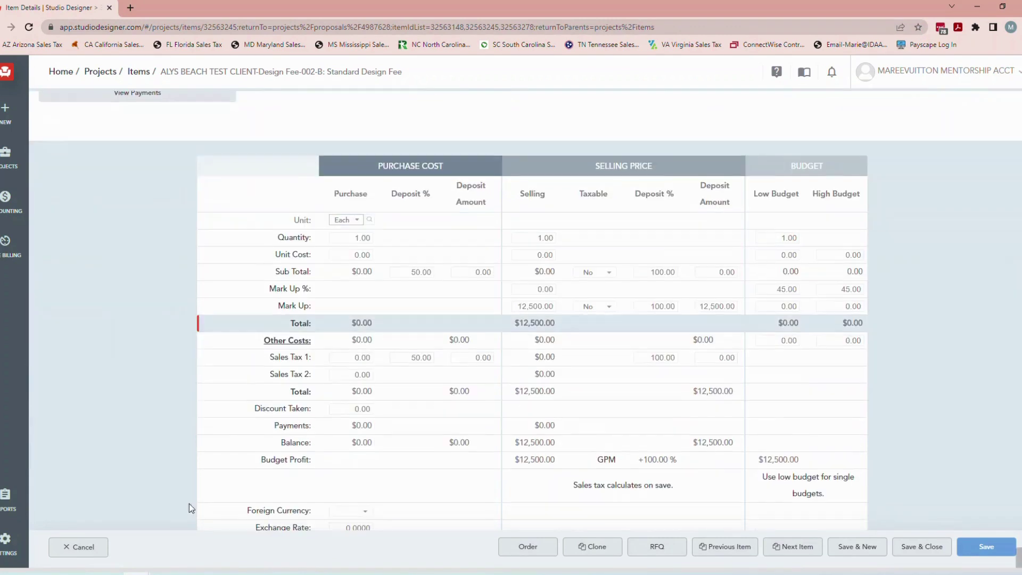
left_click(90, 553)
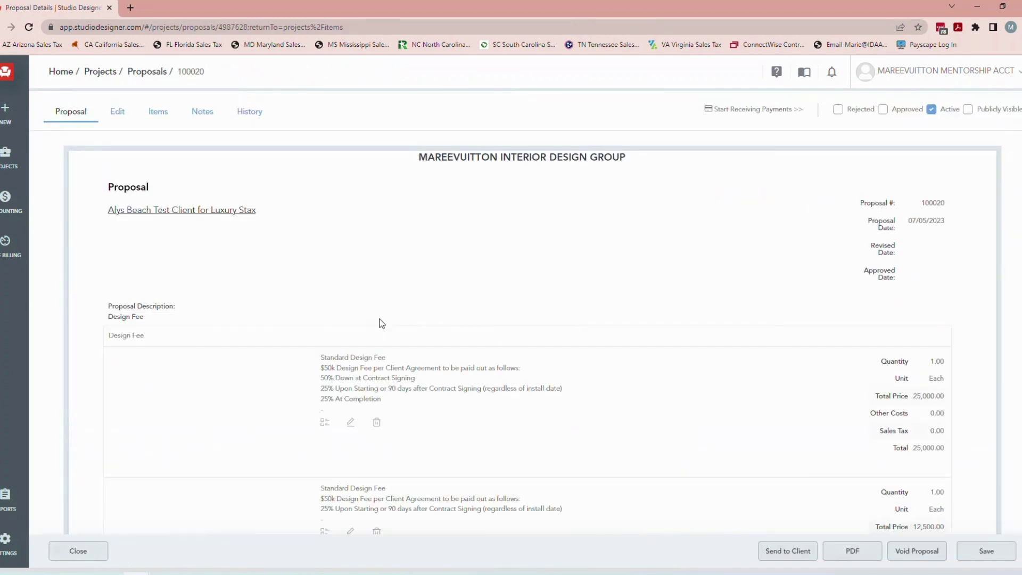
scroll(379, 443, "down", 1)
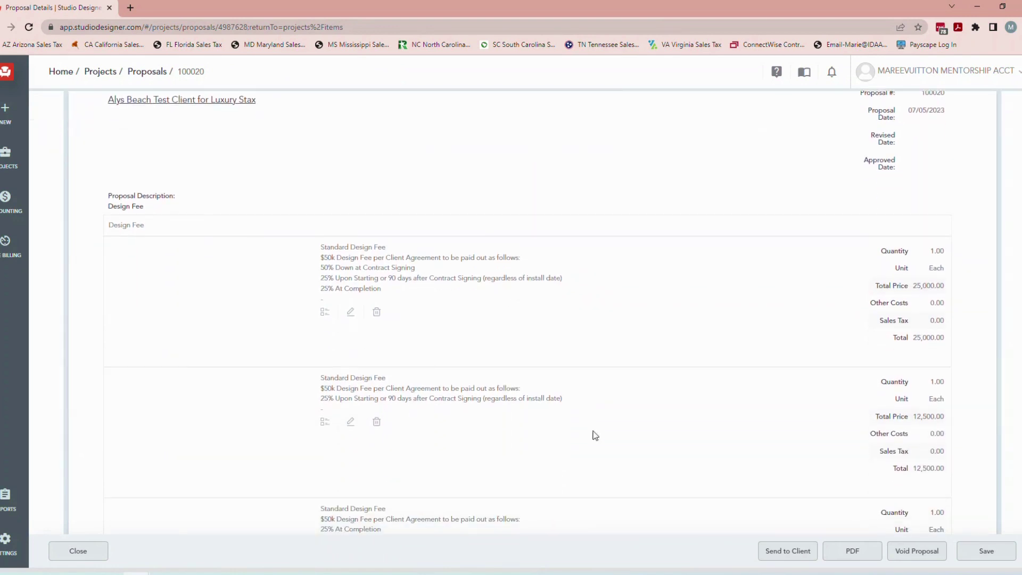
scroll(599, 379, "down", 2)
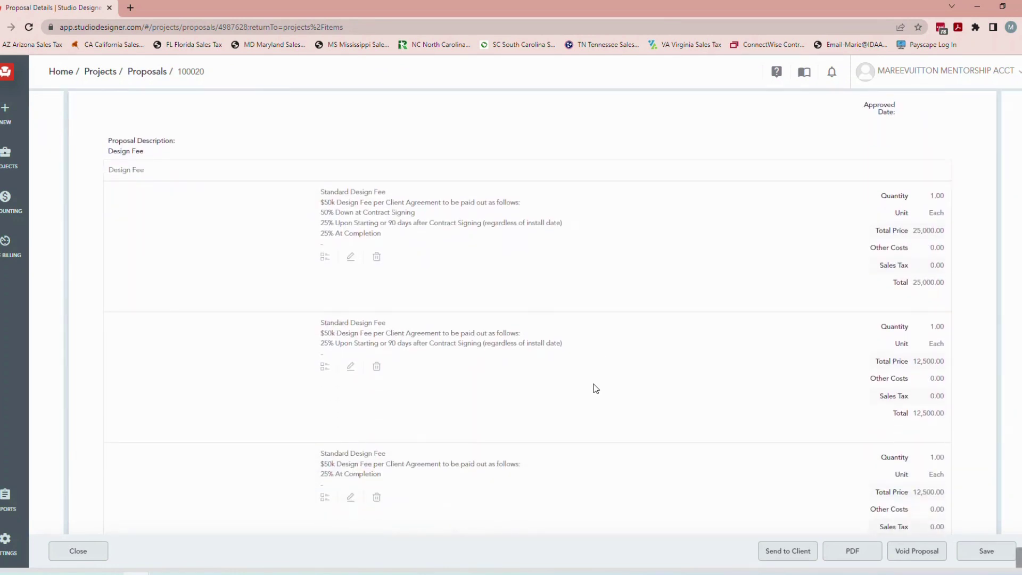
left_click(83, 551)
Renumber Design Fee item 002 - B as item 001, keeping component B, and save and close it
scroll(214, 267, "down", 3)
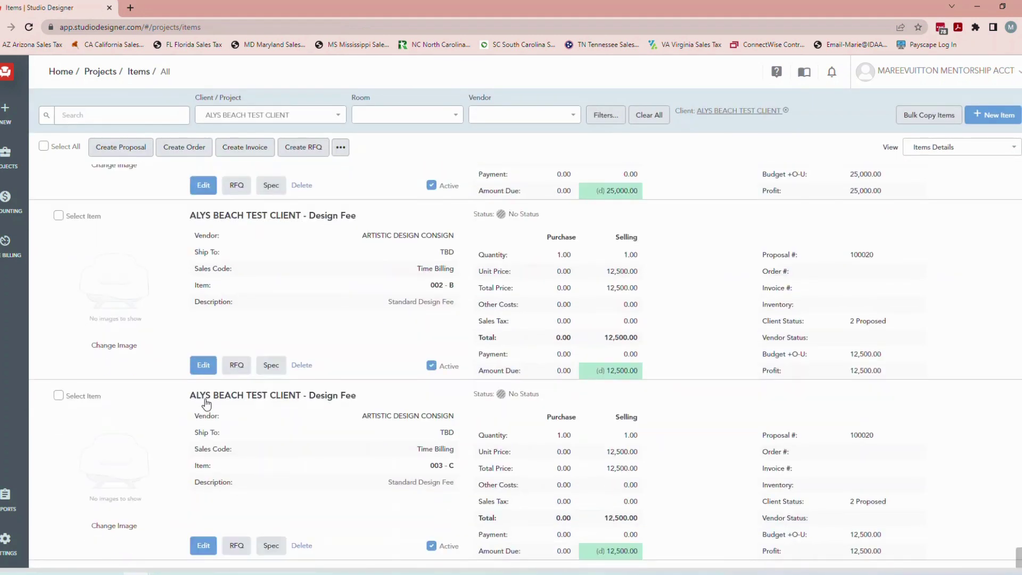
left_click(202, 367)
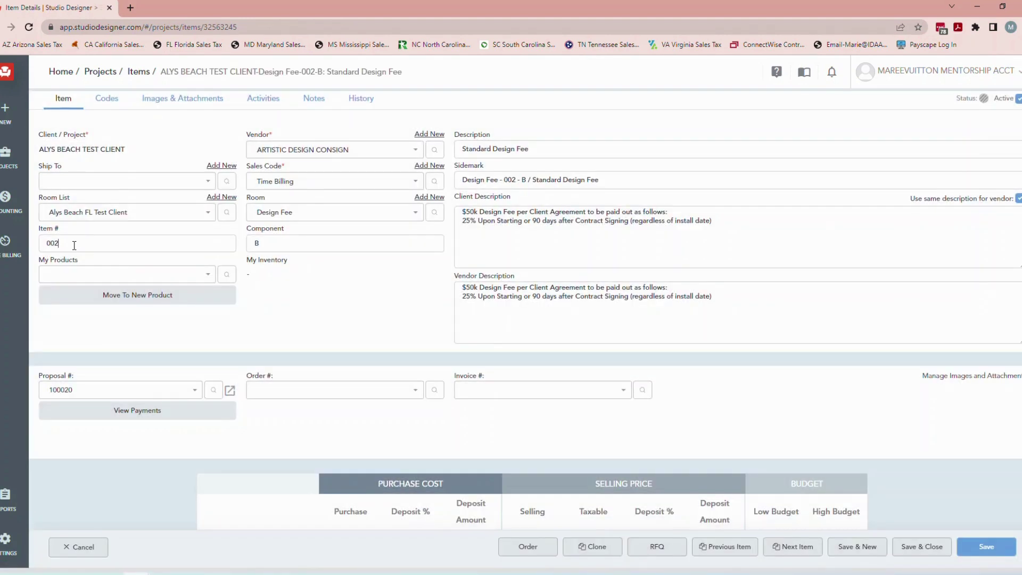
left_click(74, 245)
type("1")
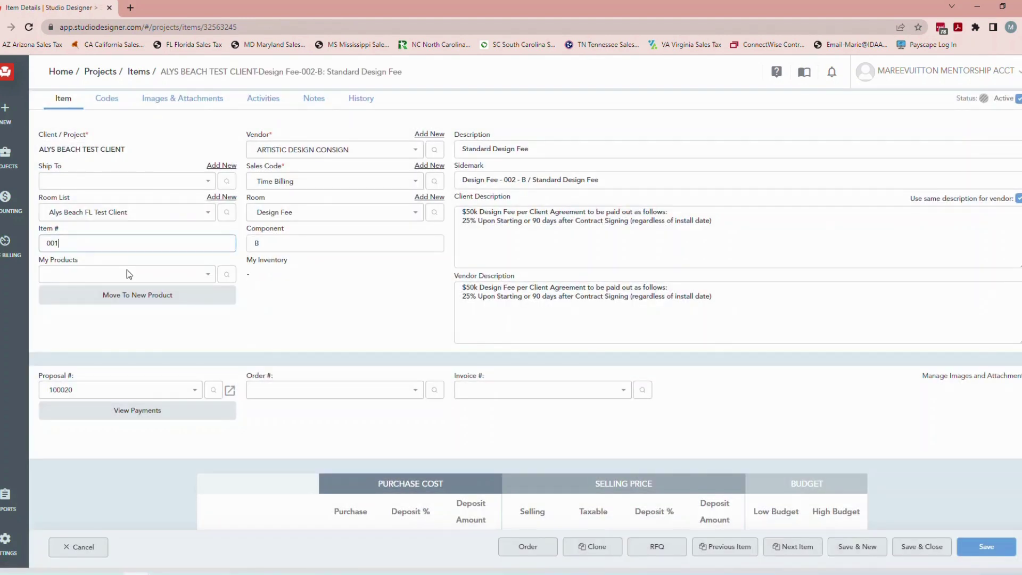
left_click(920, 547)
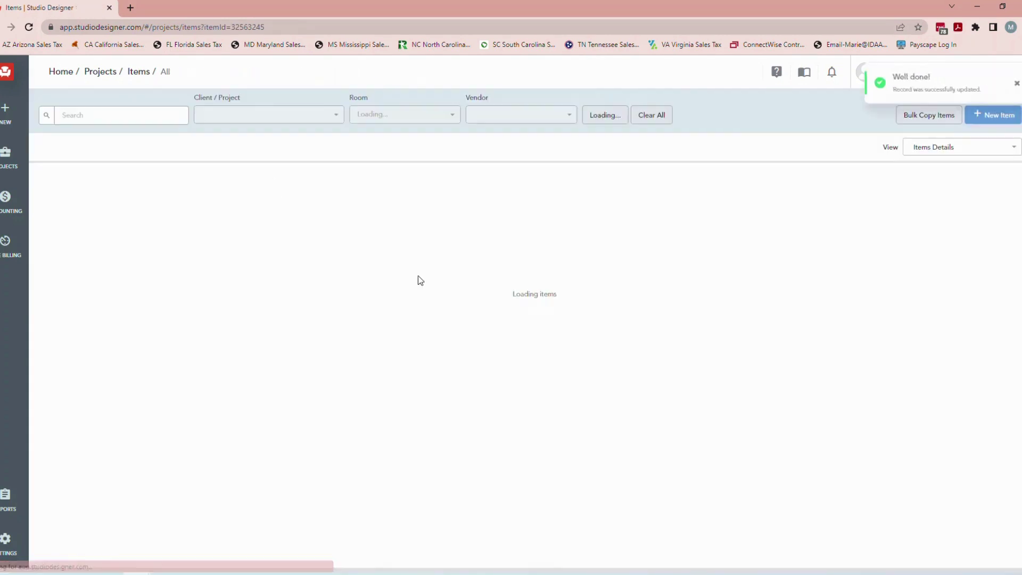
Renumber Design Fee item 003 - C as item 001, keeping component C, and save and close it
scroll(406, 302, "down", 3)
left_click(201, 482)
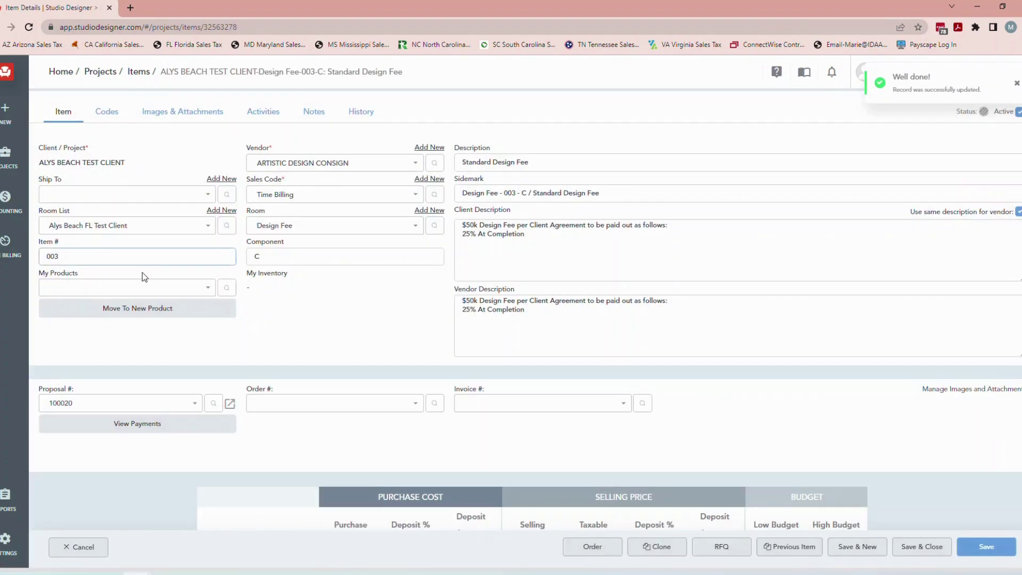
left_click(928, 548)
Open the shared proposal, preview its PDF with First Component enabled and Show All Items disabled, and cancel the export
scroll(691, 448, "down", 3)
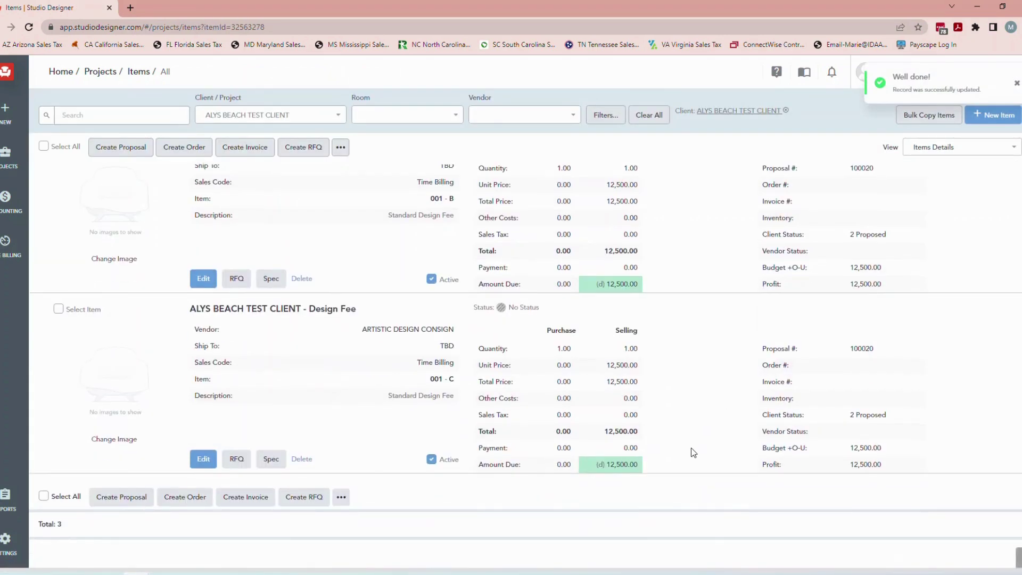
scroll(700, 438, "up", 1)
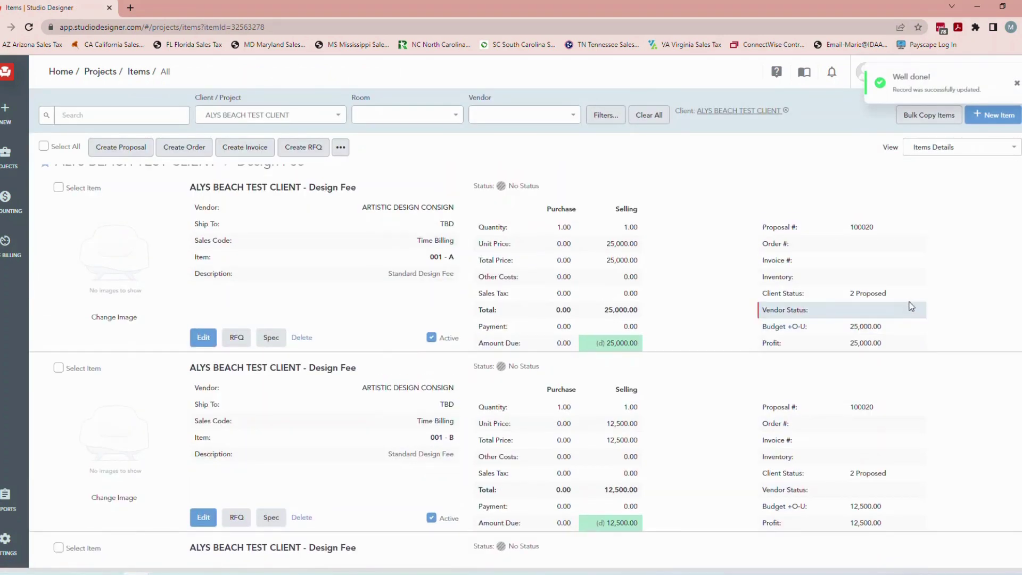
left_click(857, 227)
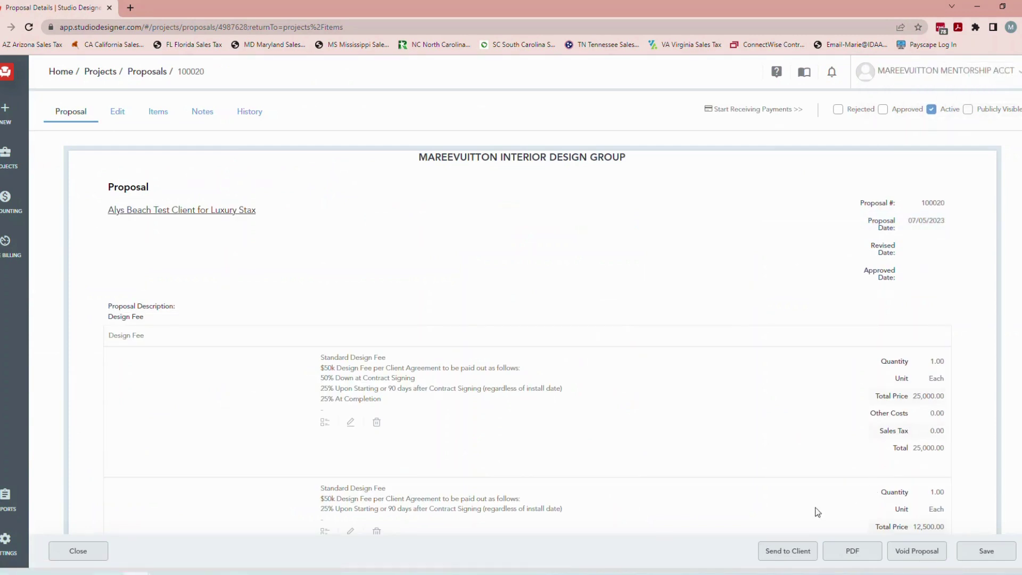
left_click(853, 549)
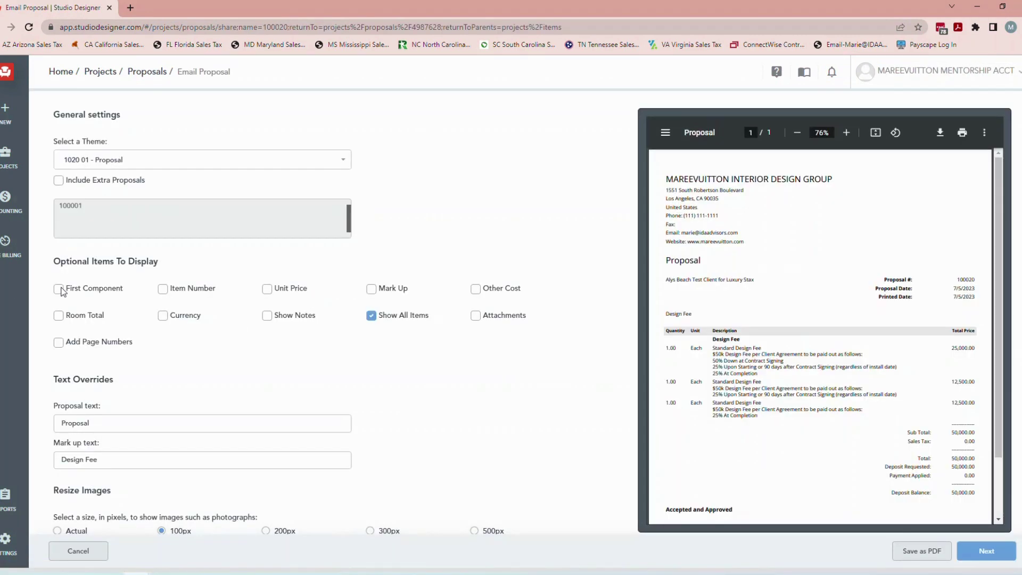
left_click(59, 289)
left_click(371, 315)
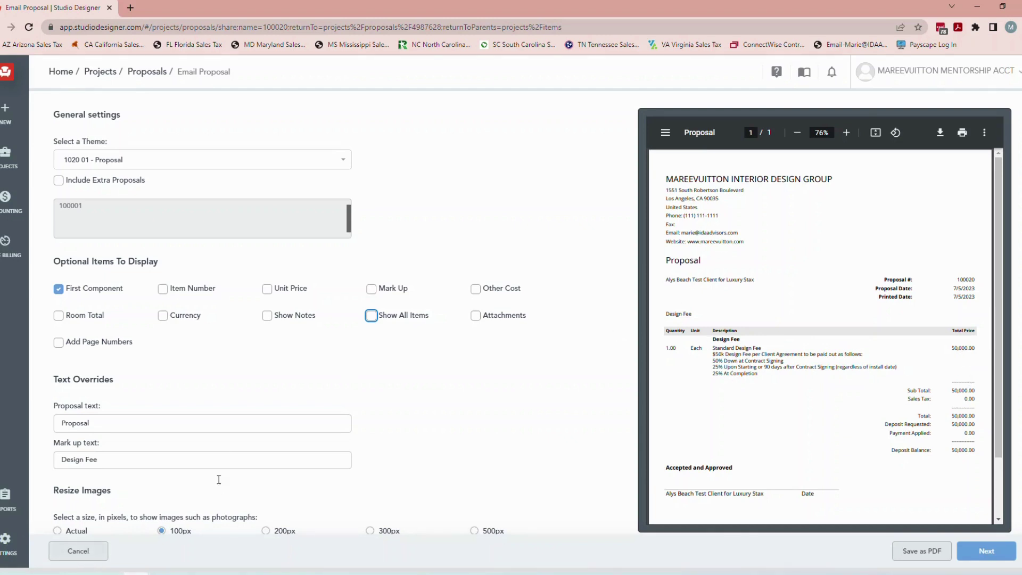
left_click(82, 548)
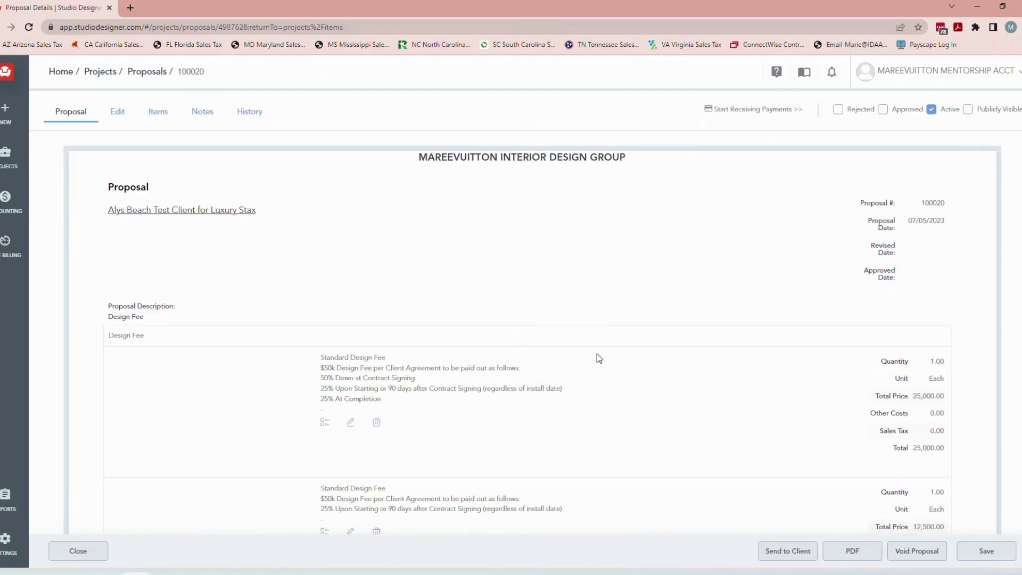
Remove the 25% At Completion item 001 - C from the proposal, and save and close the item
scroll(500, 385, "down", 2)
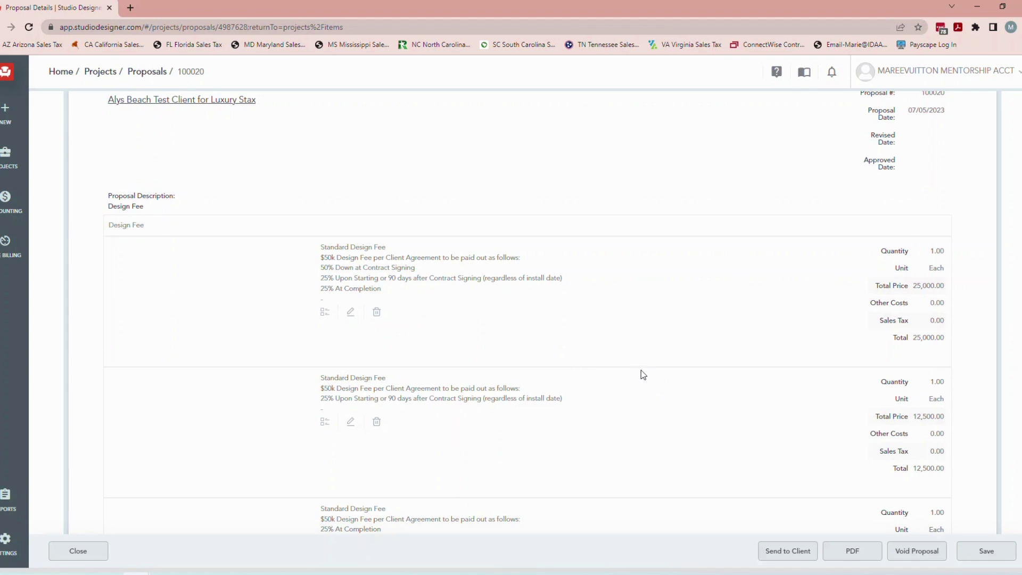
scroll(643, 380, "down", 2)
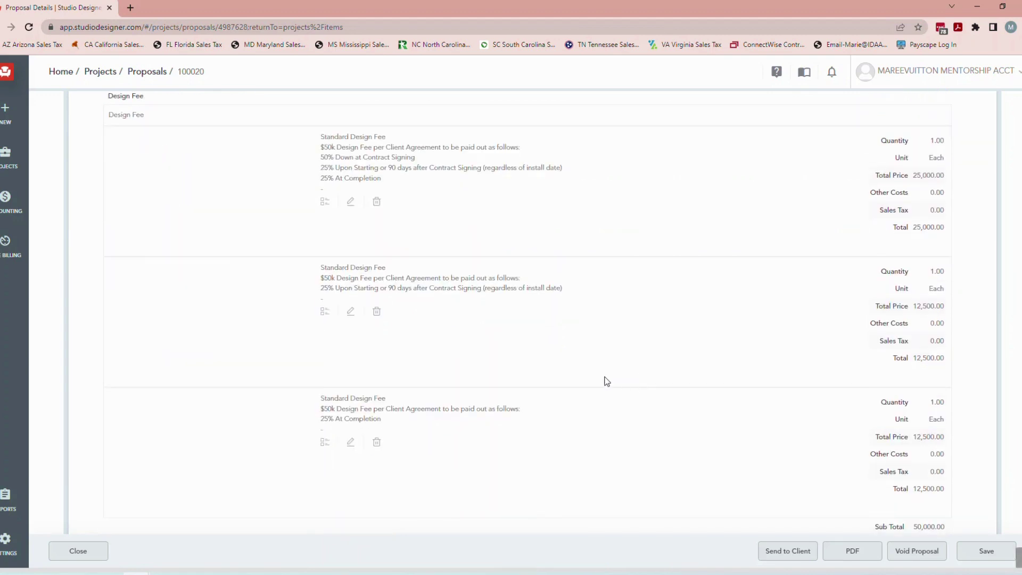
left_click(352, 442)
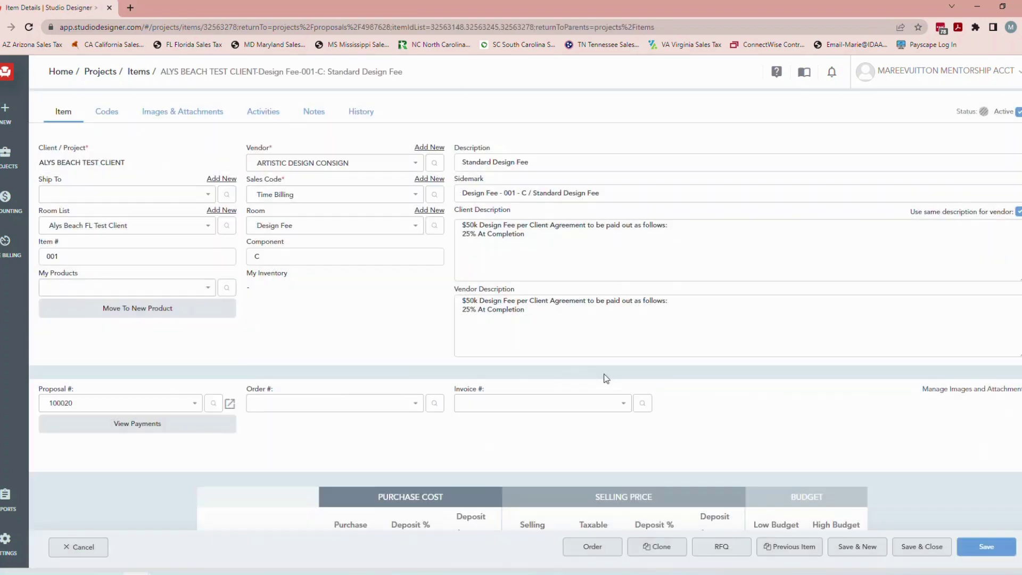
left_click(187, 405)
left_click(922, 547)
Remove item 001 - B, due upon starting or 90 days after contract signing, from the proposal, and save and close the item
scroll(746, 421, "down", 2)
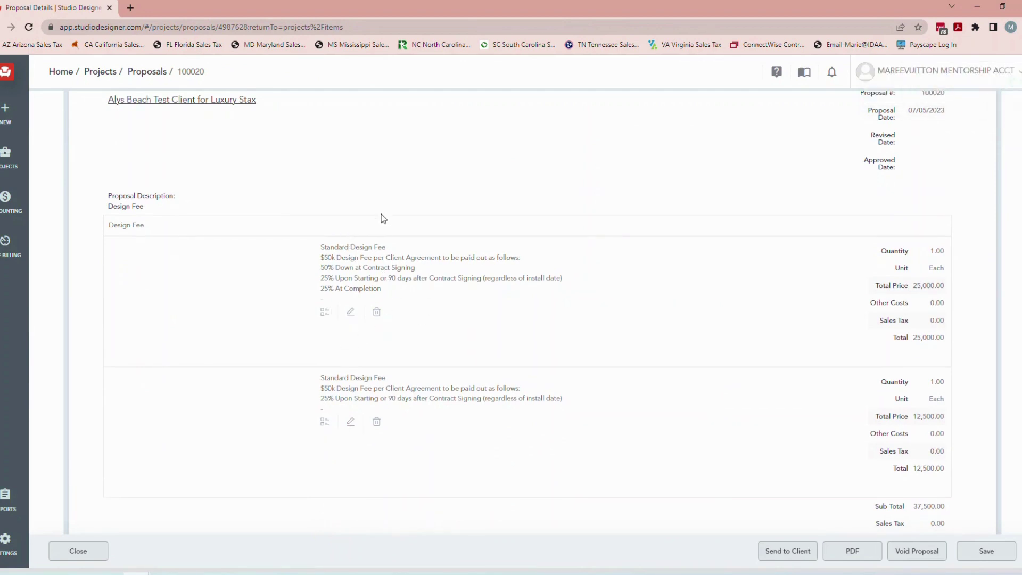
left_click(351, 422)
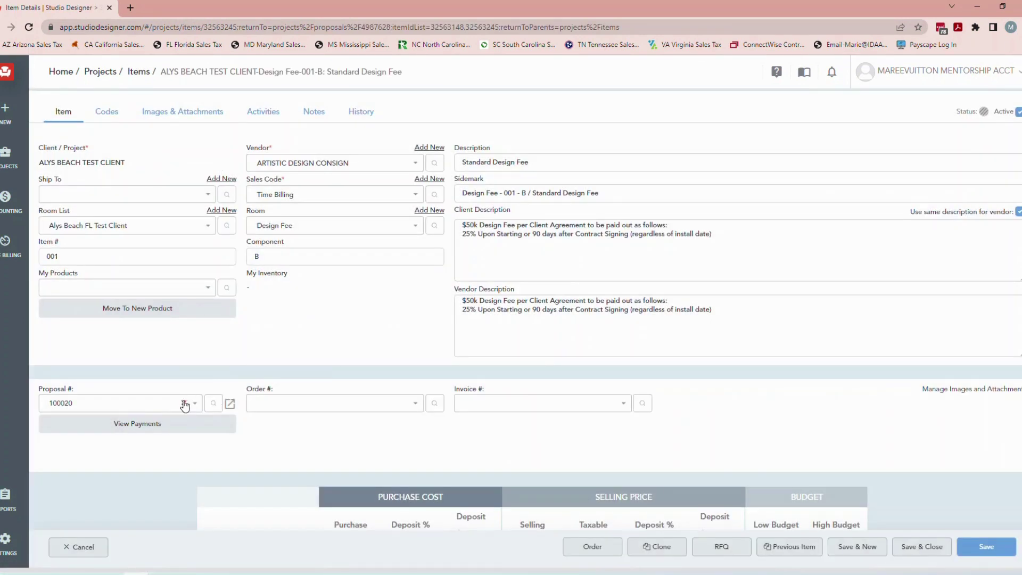
left_click(911, 548)
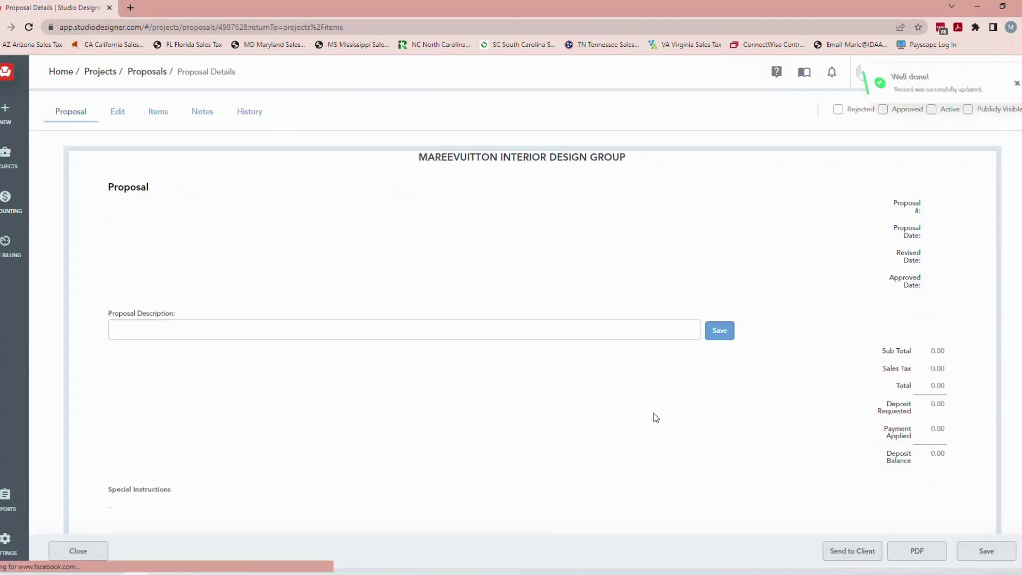
Preview the reduced proposal's PDF with First Component on and Show All Items off, cancel the export, and close the proposal
scroll(771, 357, "down", 3)
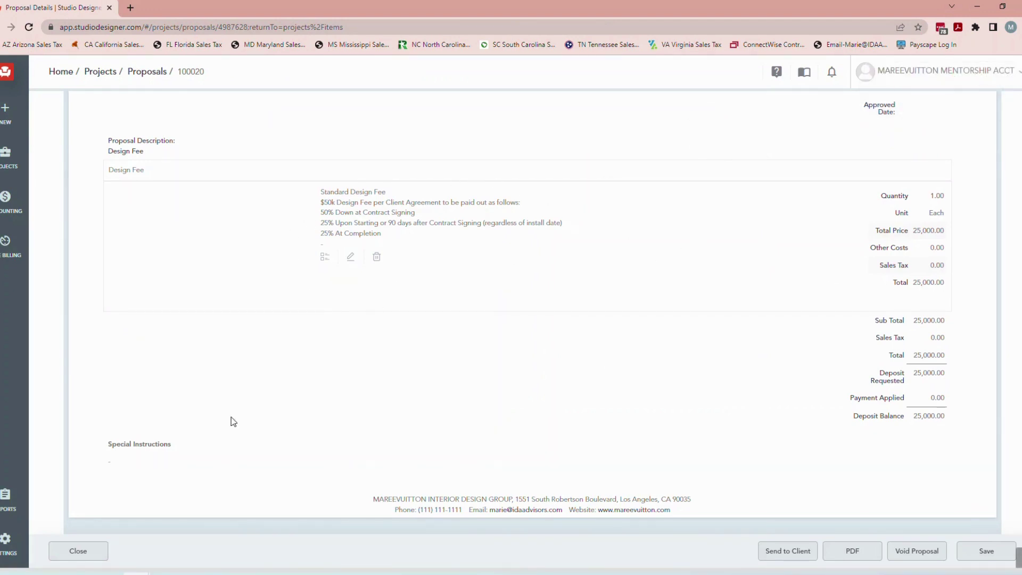
left_click(839, 553)
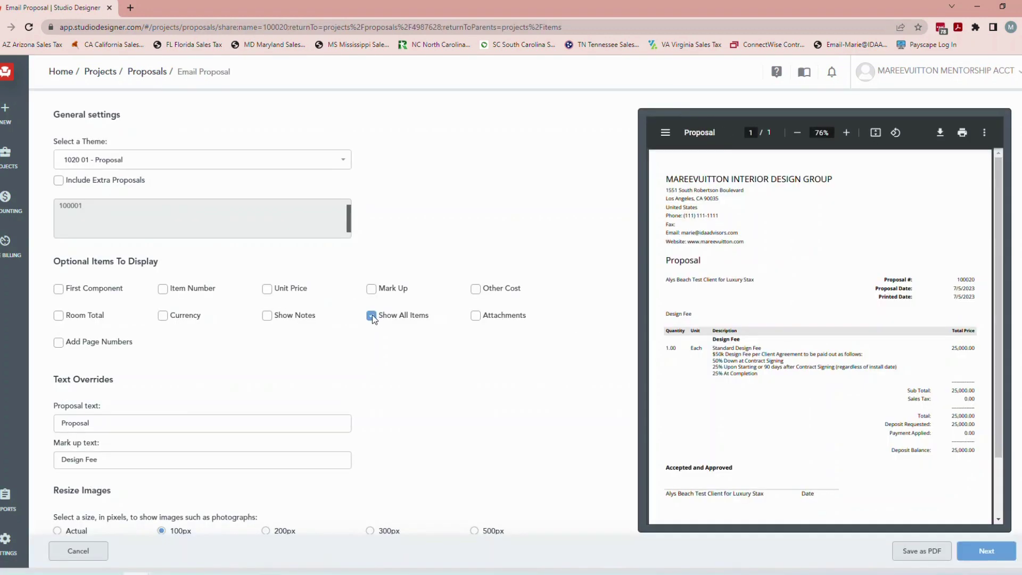
left_click(58, 289)
left_click(371, 315)
left_click(79, 551)
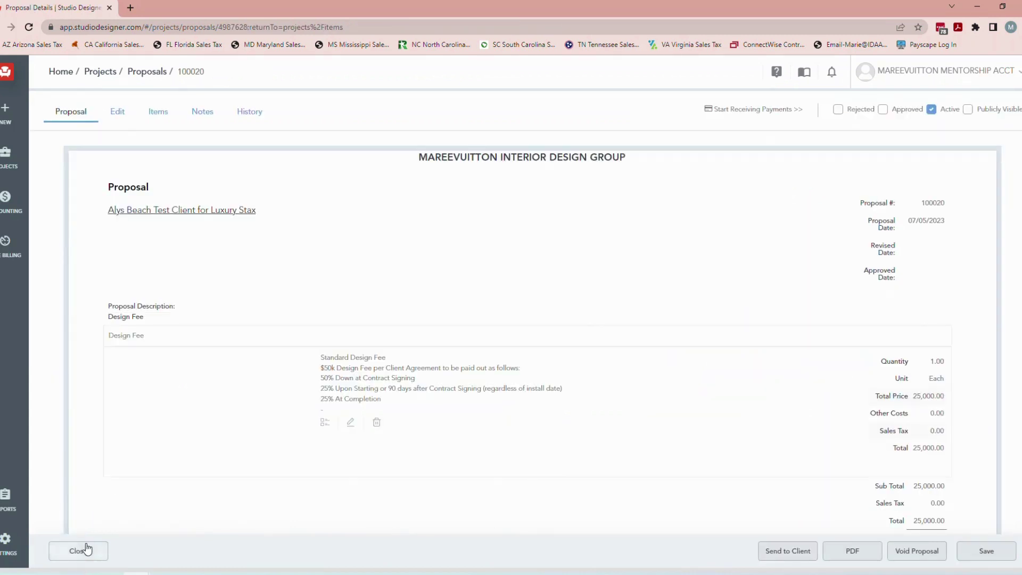
left_click(80, 551)
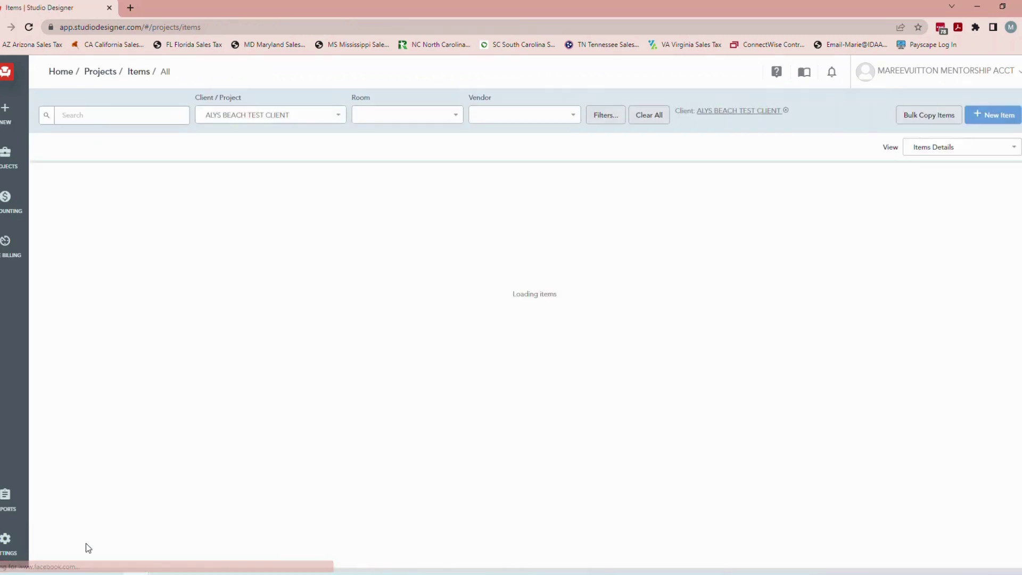
Filter the Alys Beach test client's items by the Design Fee room and review the three components' proposal assignments
left_click(385, 113)
left_click(382, 136)
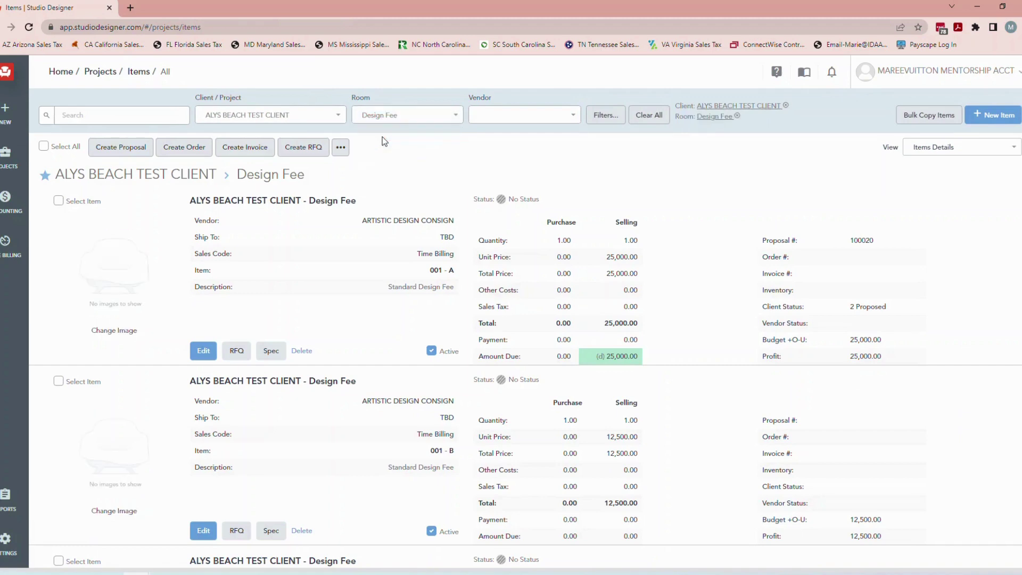
scroll(459, 211, "down", 5)
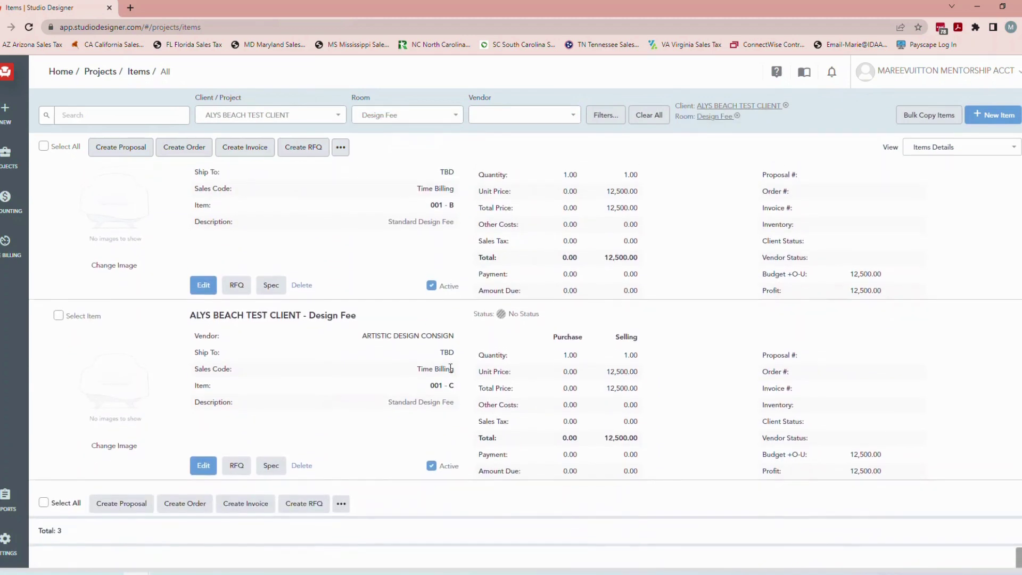
scroll(713, 506, "up", 5)
Show the design fee components in the Items List view, return to Items Details, and check their proposal assignments
left_click(943, 151)
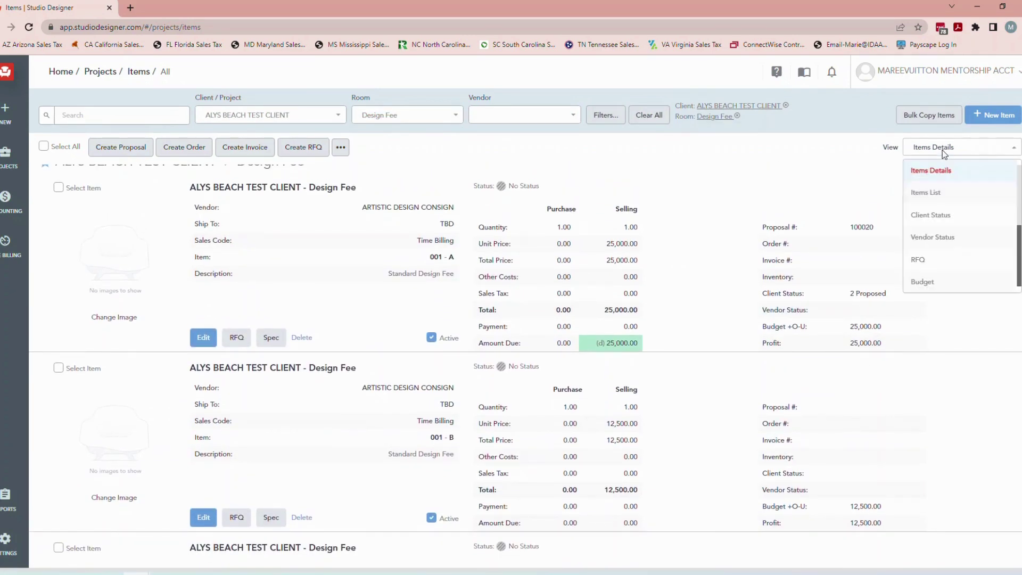
left_click(940, 195)
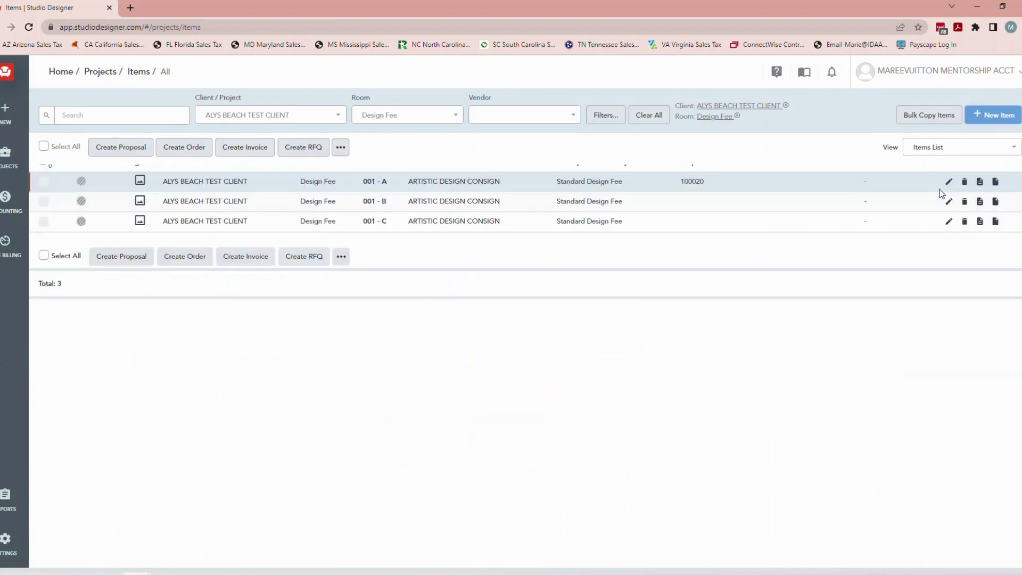
left_click(940, 144)
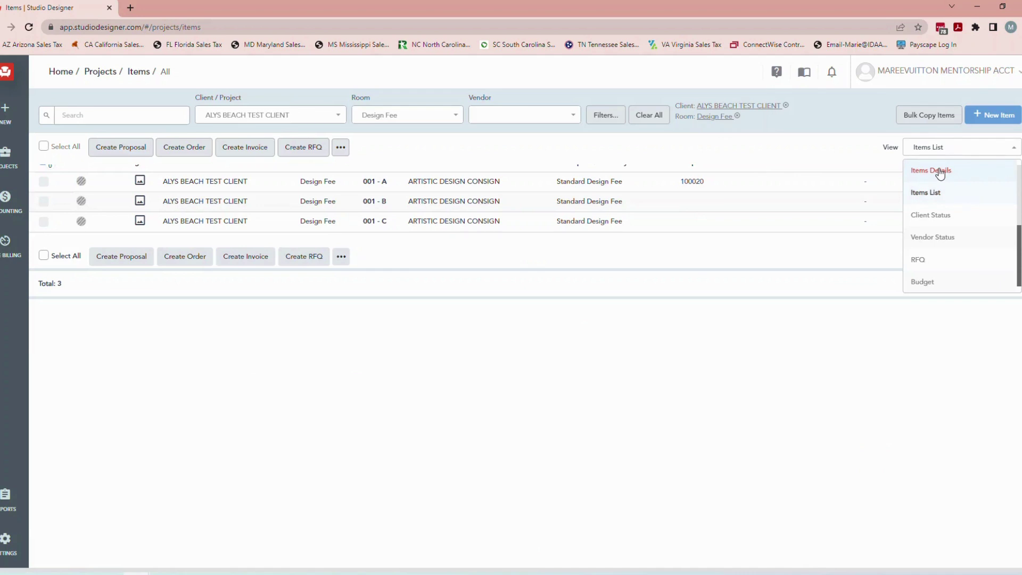
left_click(939, 171)
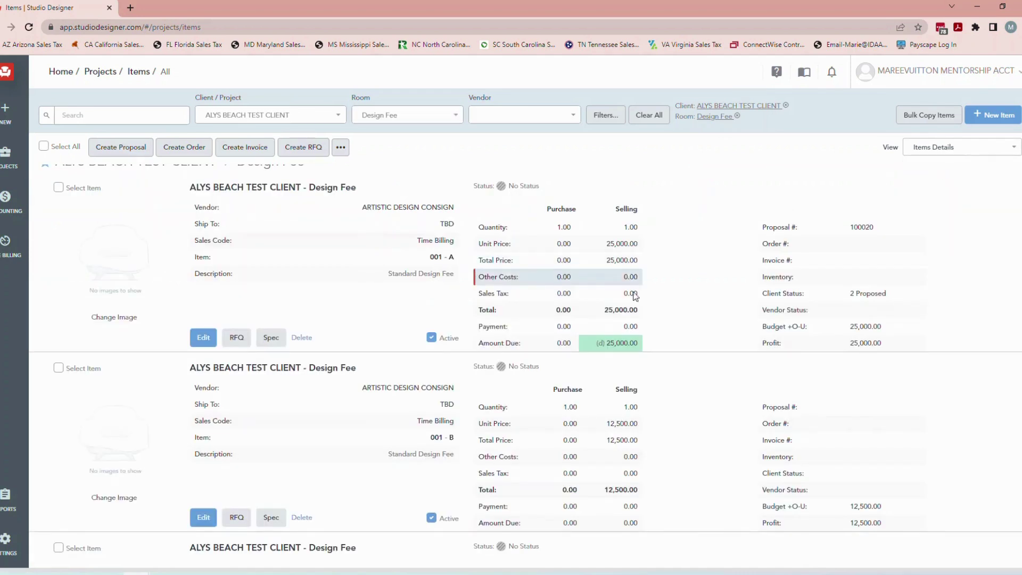
scroll(638, 295, "down", 2)
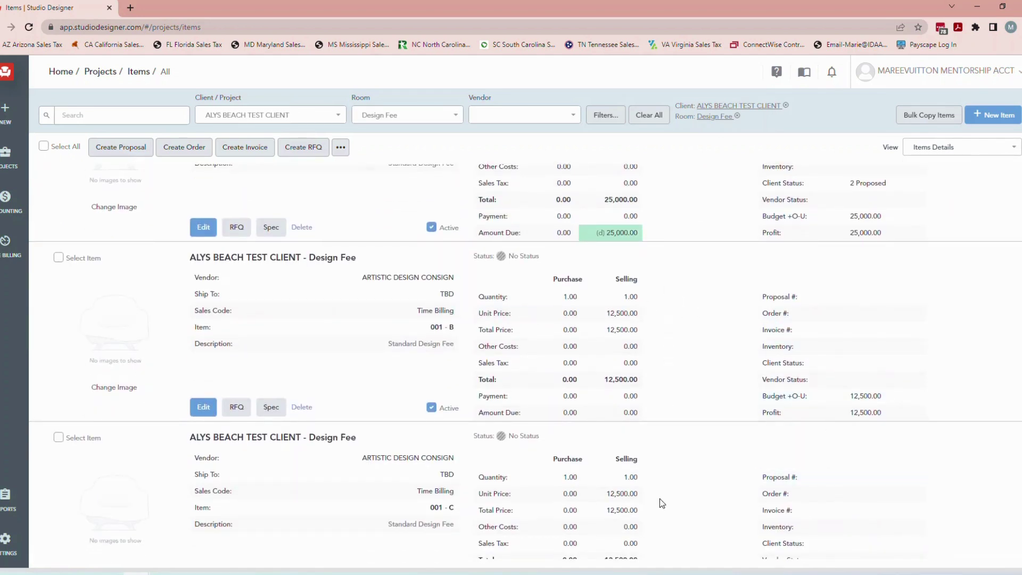
scroll(745, 383, "up", 2)
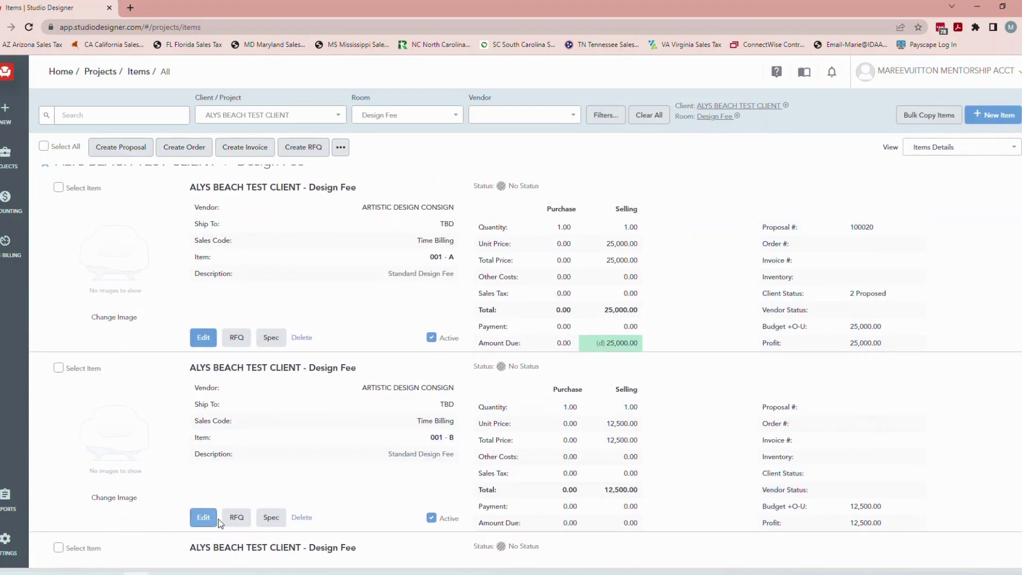
Assign item 001 - B, the 25% due upon starting, to proposal 100020, and save and close the item
left_click(202, 518)
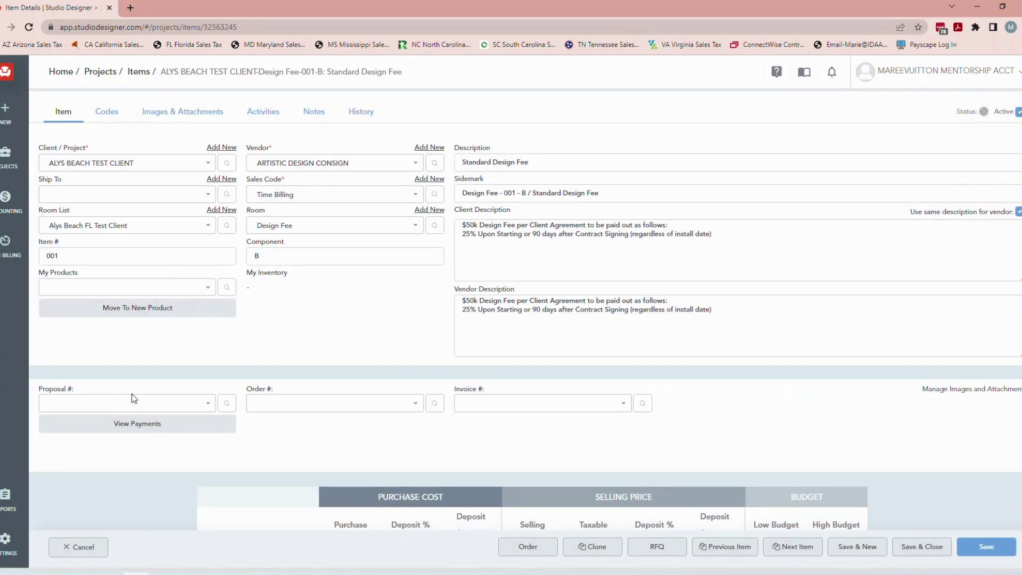
left_click(127, 402)
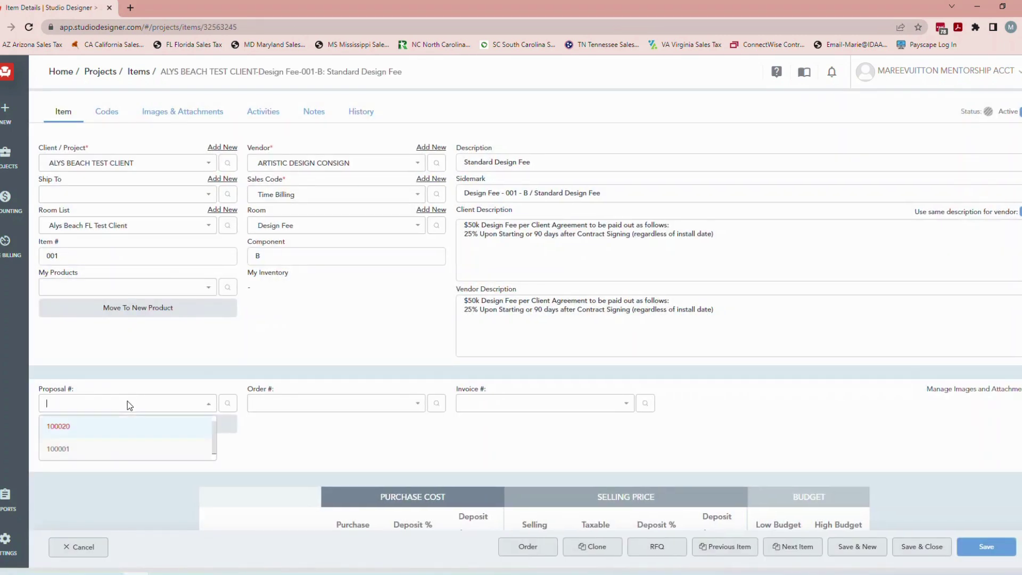
left_click(61, 428)
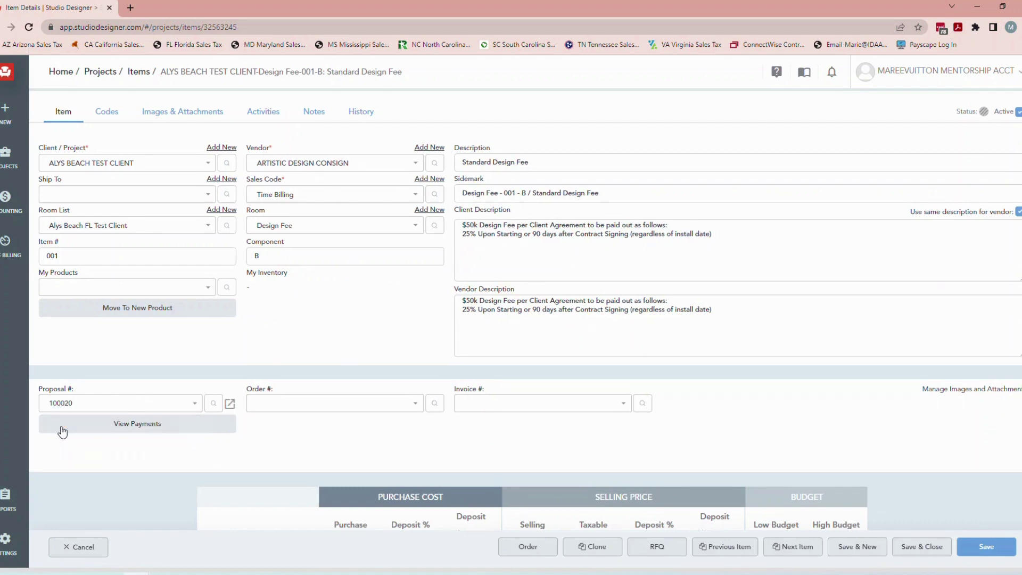
left_click(921, 546)
scroll(858, 227, "down", 3)
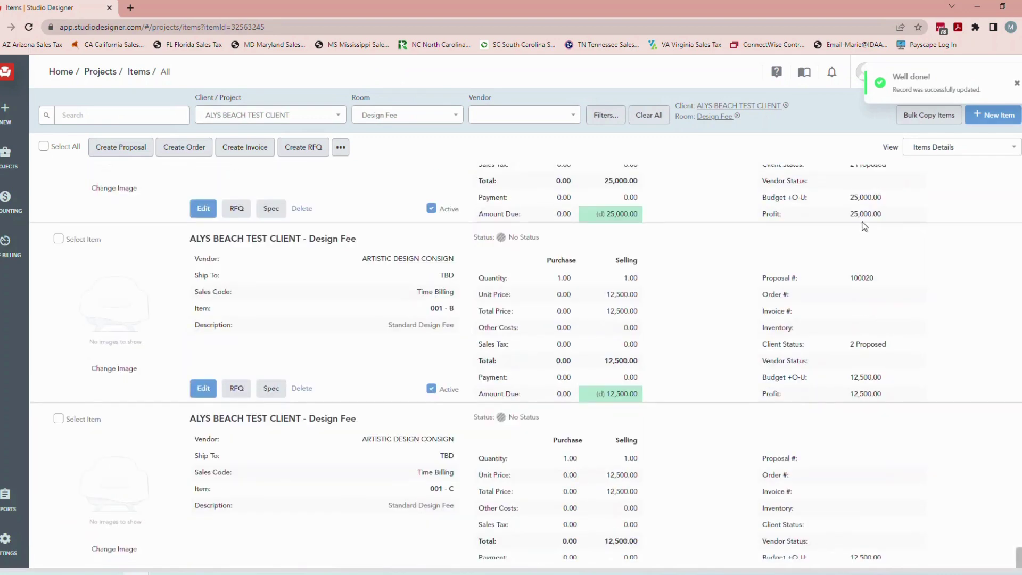
scroll(851, 324, "up", 3)
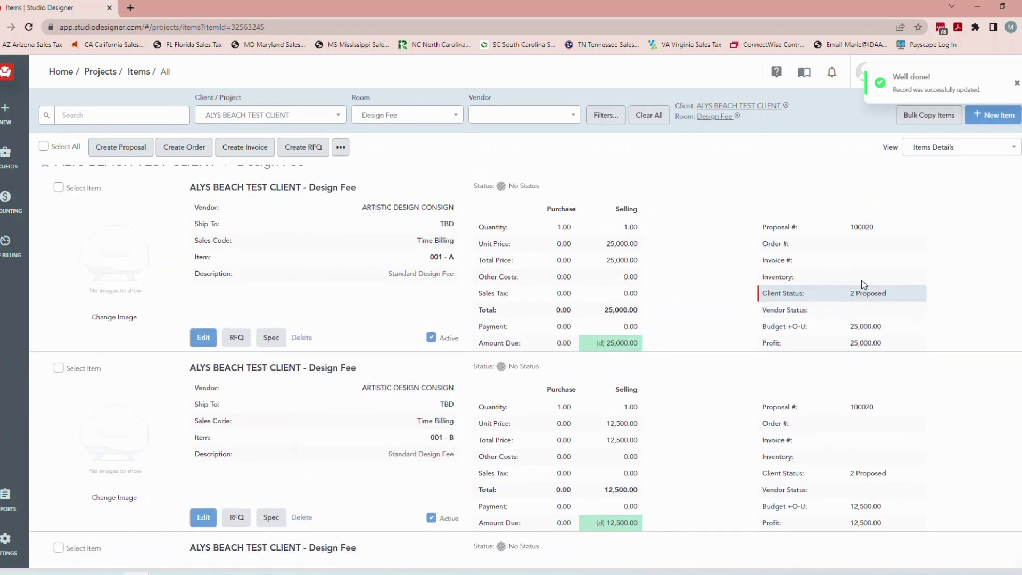
Open proposal 100020 from item 001 - A, examine its listed fee components and deposit totals, and close it
left_click(860, 227)
scroll(995, 443, "down", 3)
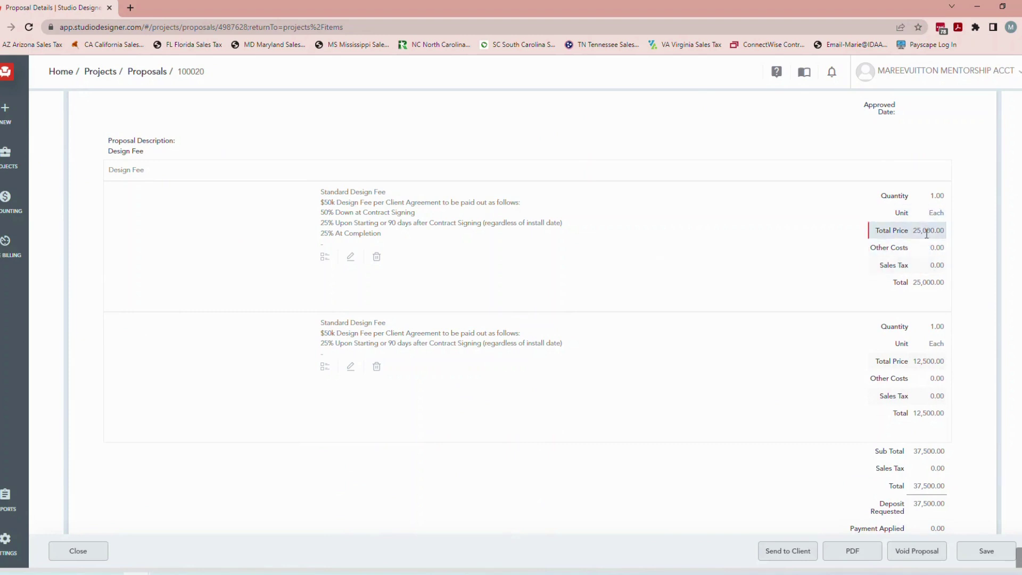
scroll(926, 231, "down", 2)
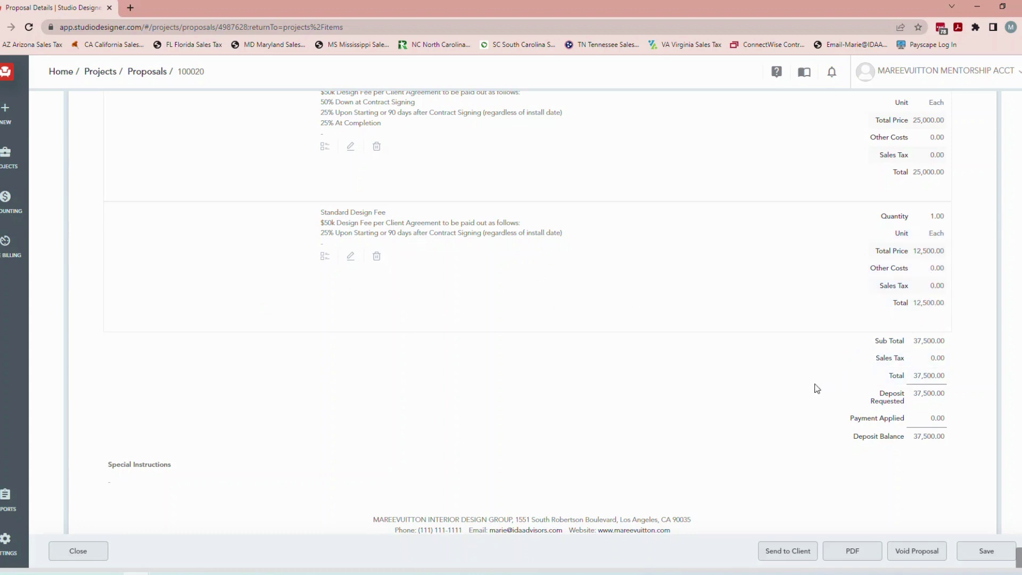
left_click(81, 553)
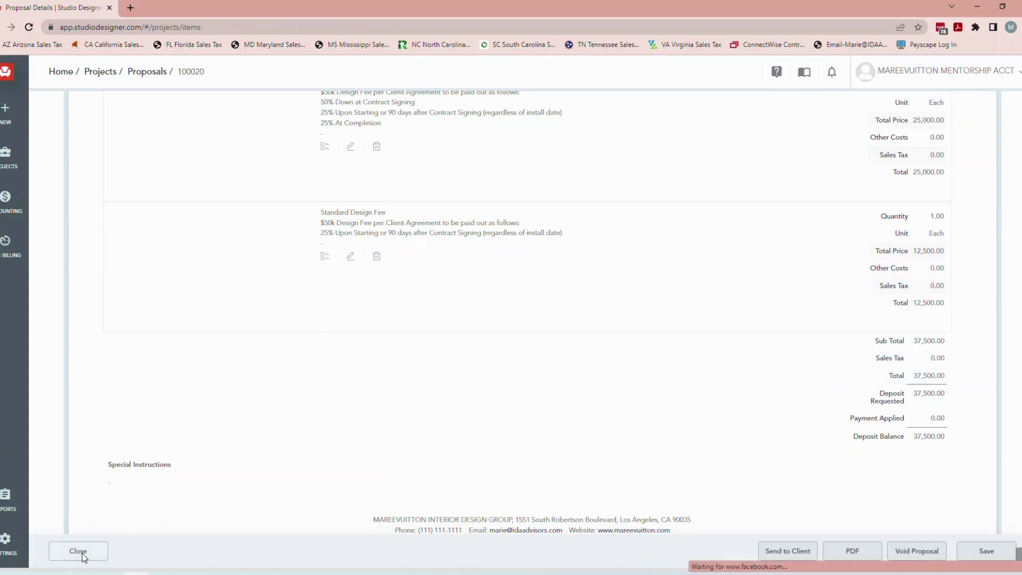
Compare the amounts due, proposal numbers and client statuses of design fee components 001 - A, B and C
scroll(808, 349, "down", 1)
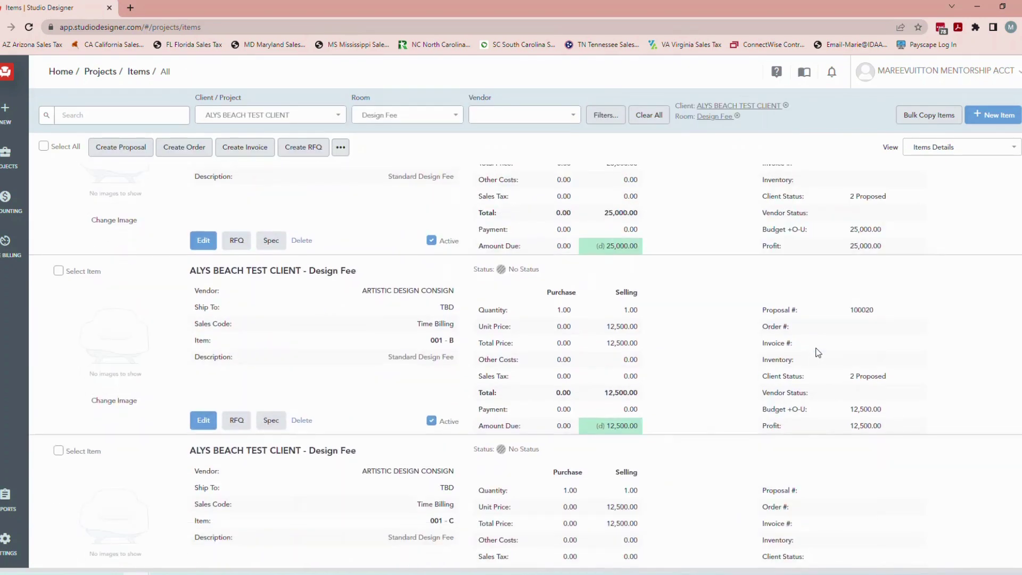
scroll(816, 351, "down", 3)
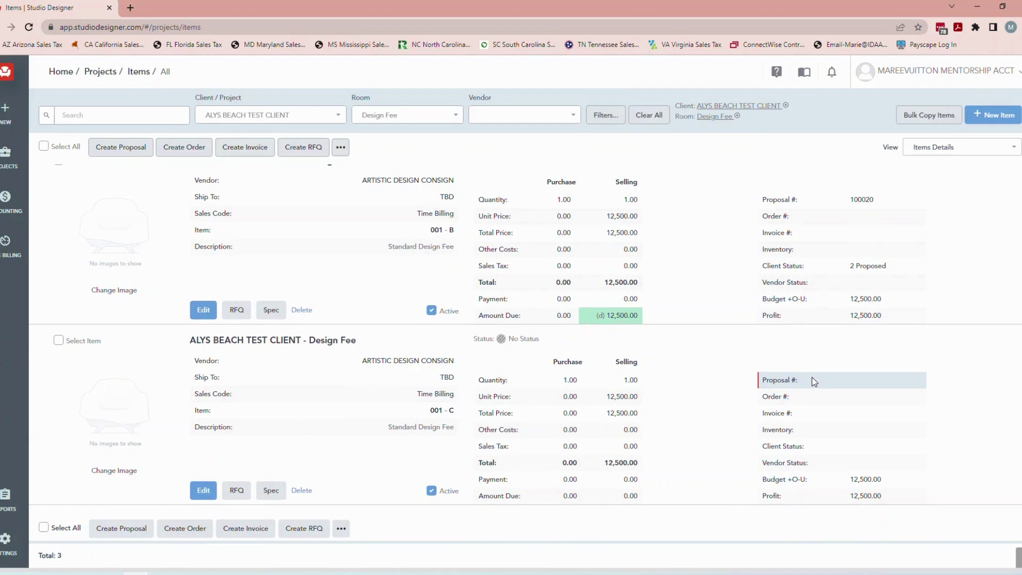
scroll(800, 388, "up", 2)
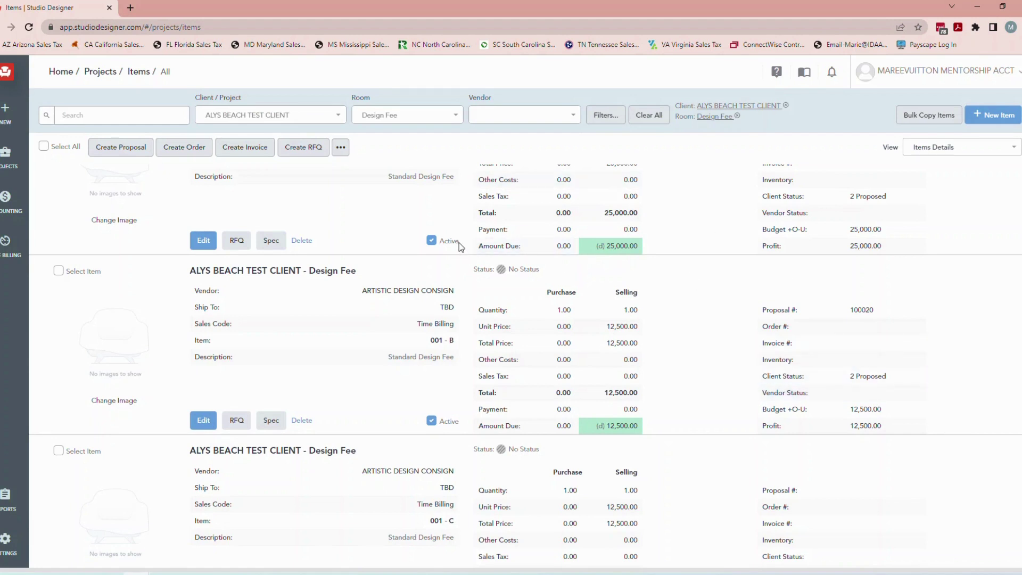
scroll(628, 269, "down", 2)
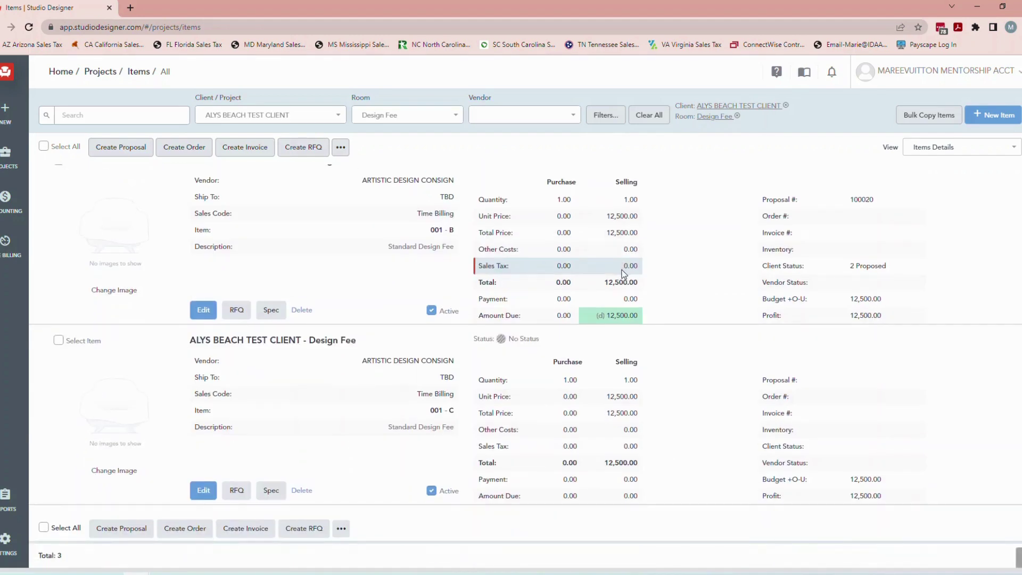
scroll(618, 277, "up", 3)
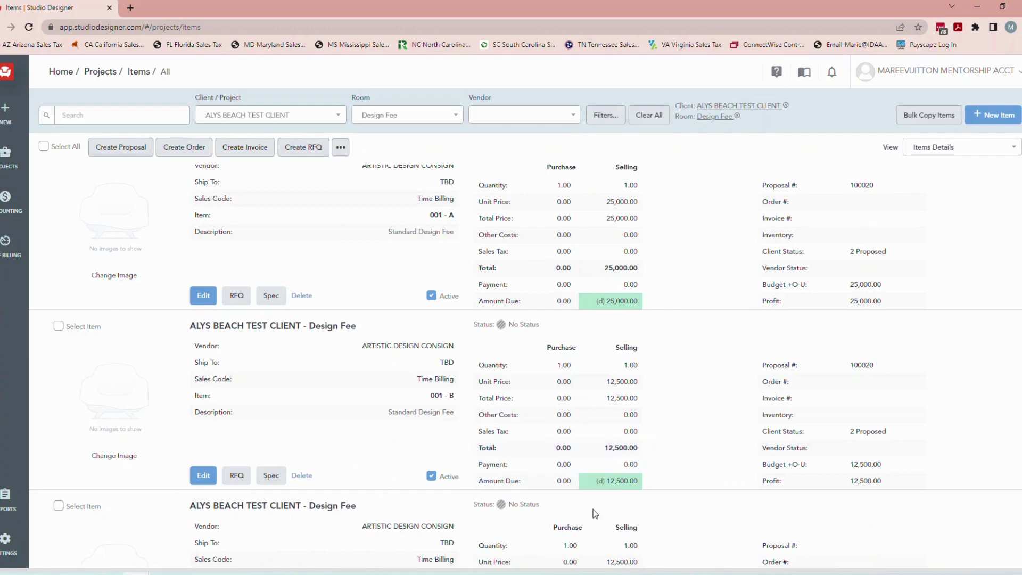
scroll(553, 479, "down", 3)
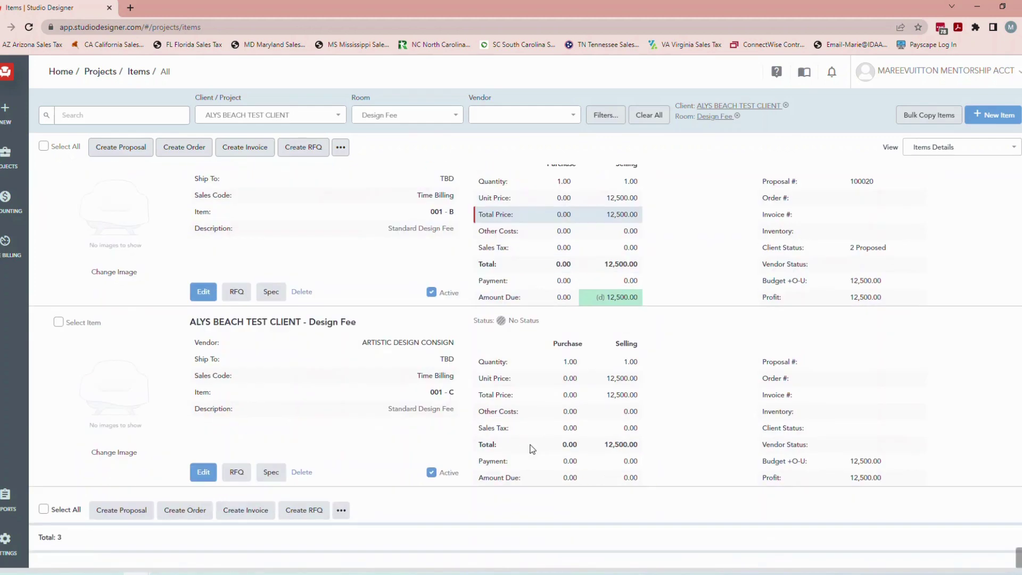
scroll(625, 434, "up", 4)
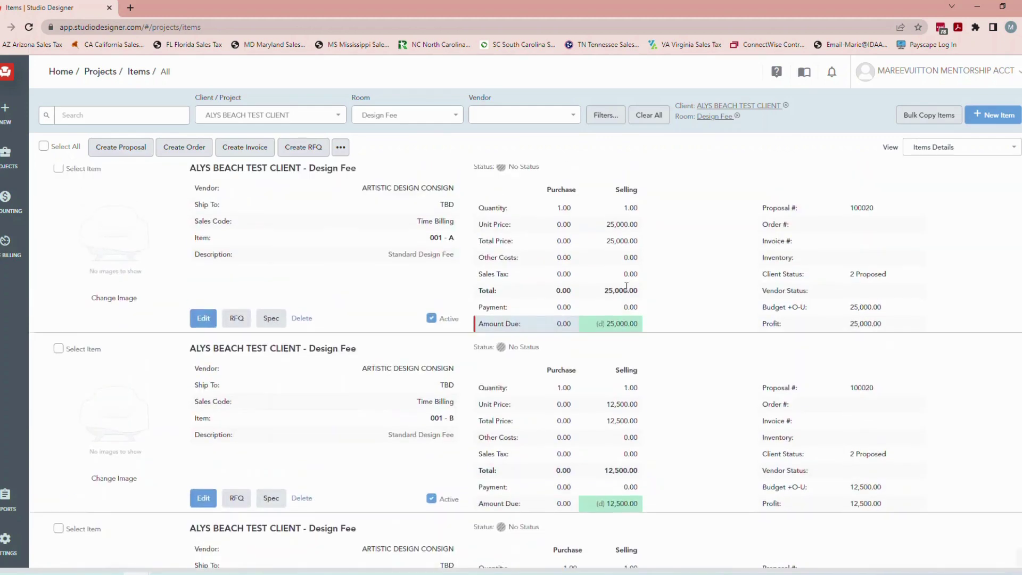
scroll(609, 527, "down", 2)
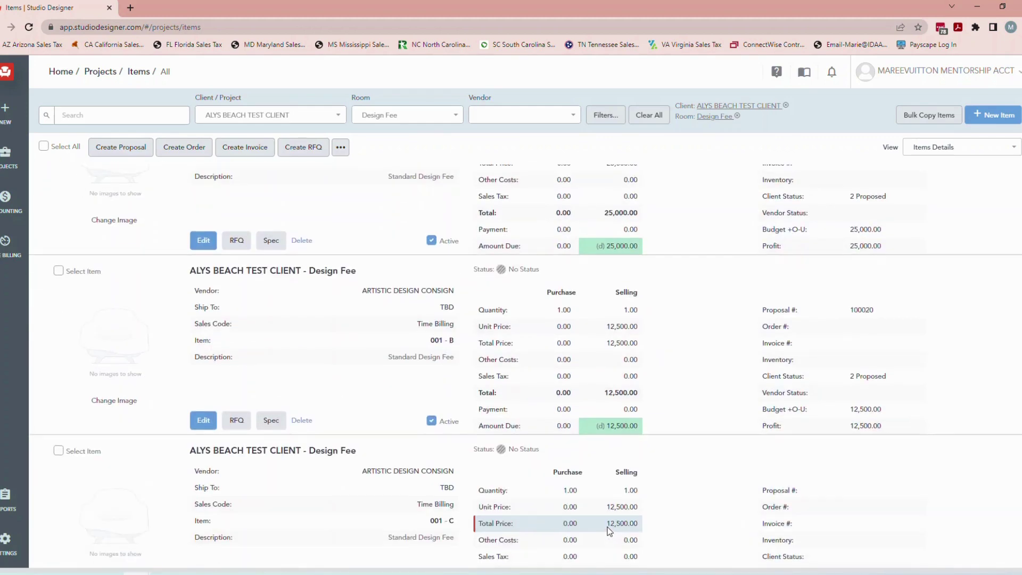
scroll(609, 535, "down", 3)
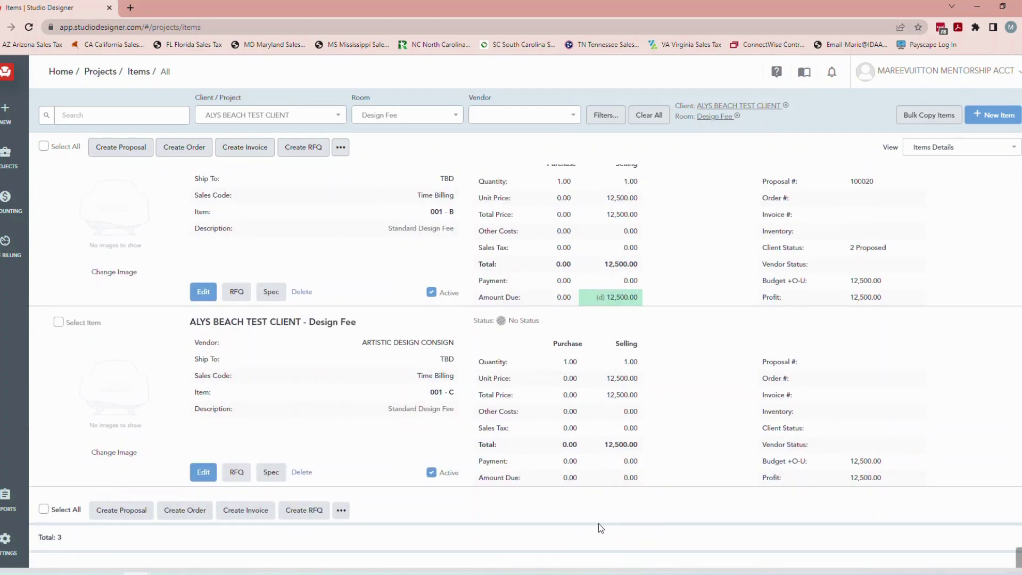
scroll(637, 332, "up", 4)
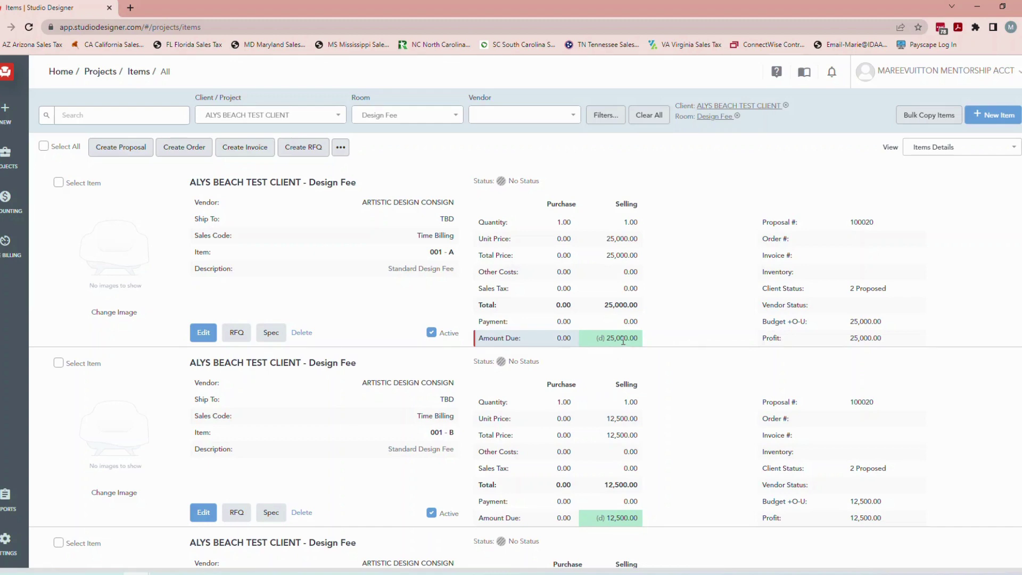
scroll(623, 341, "down", 3)
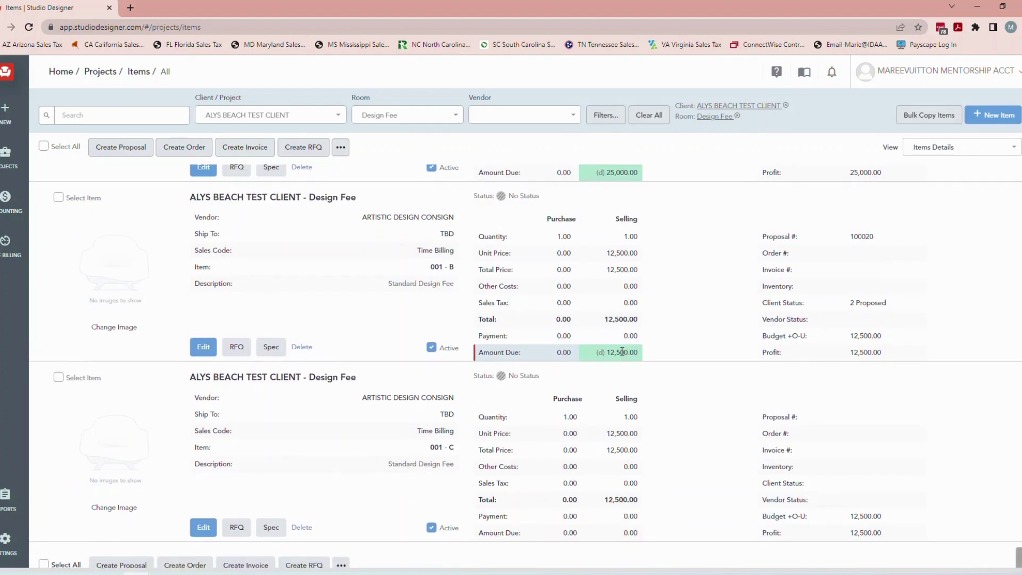
scroll(621, 352, "up", 3)
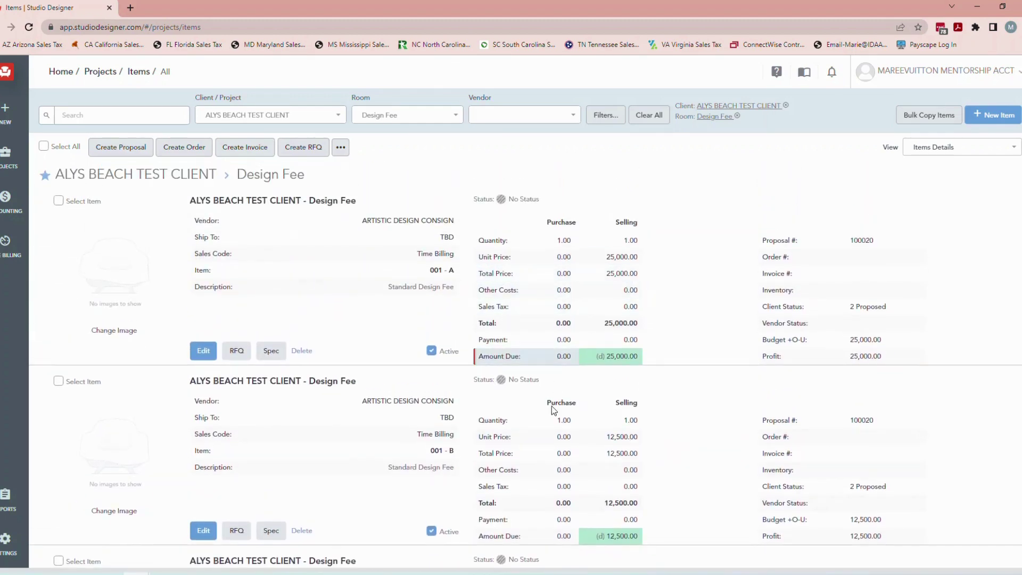
scroll(593, 483, "down", 3)
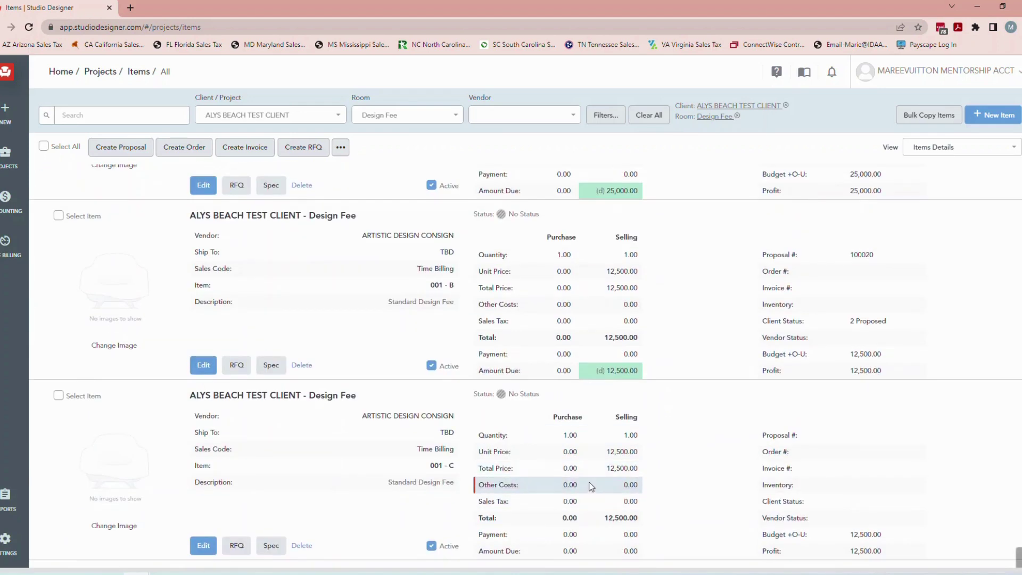
scroll(582, 453, "down", 2)
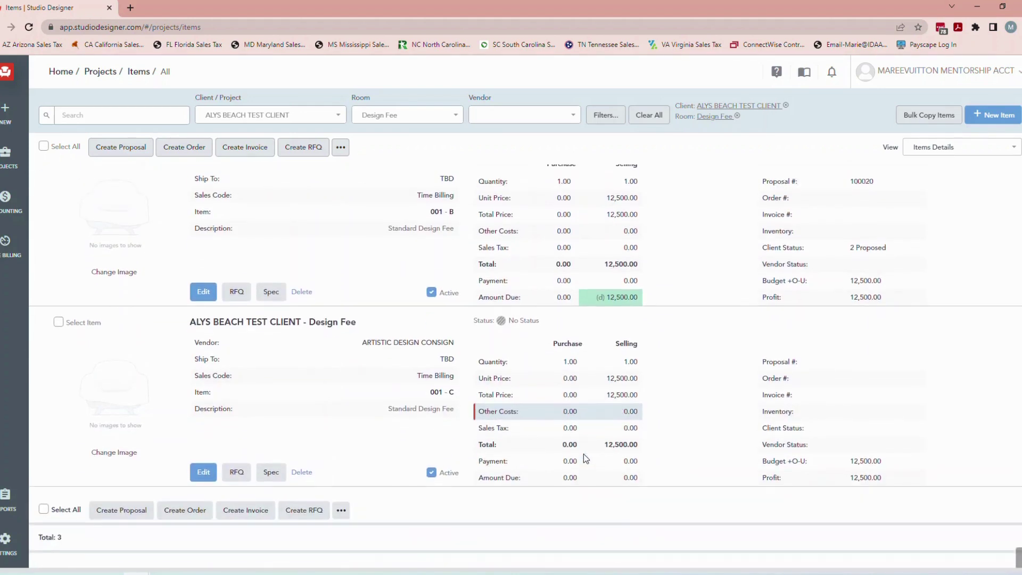
scroll(582, 459, "up", 2)
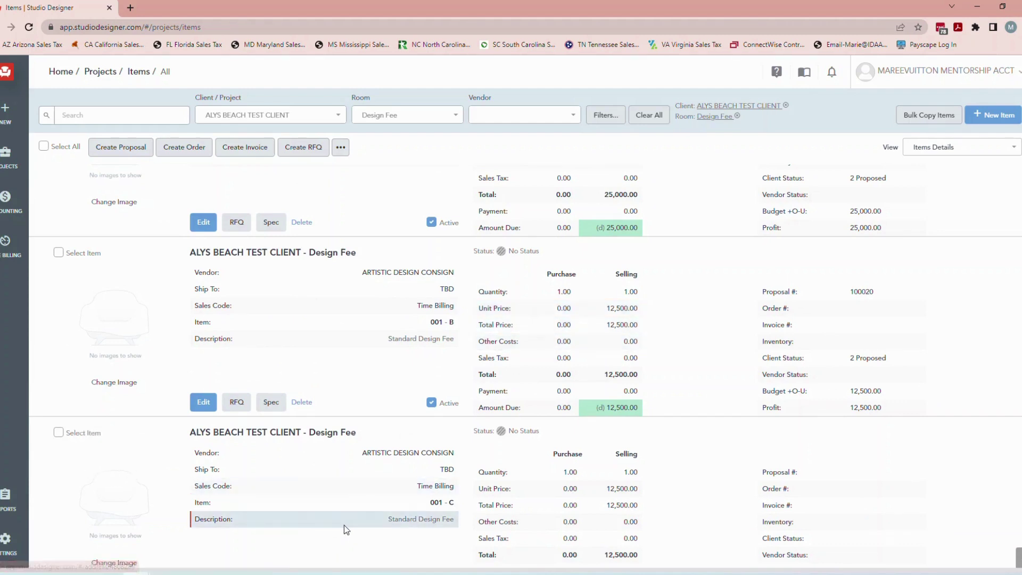
scroll(404, 427, "up", 3)
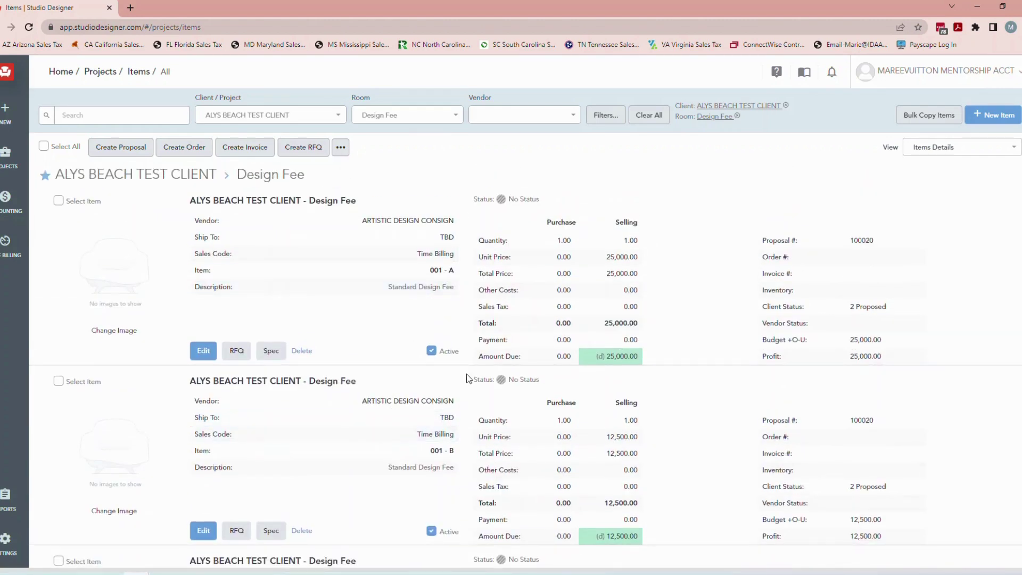
scroll(469, 378, "down", 2)
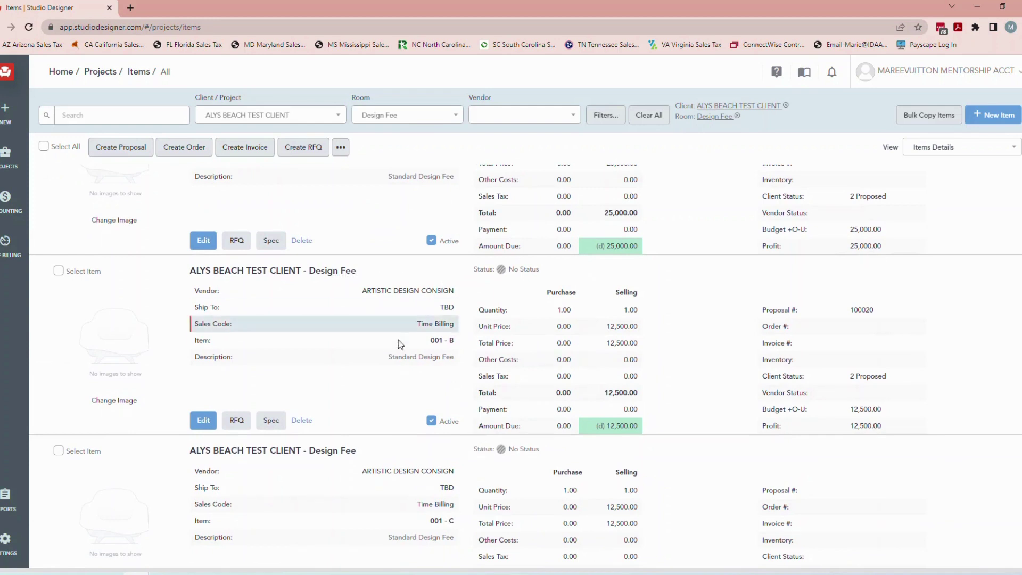
scroll(397, 351, "up", 2)
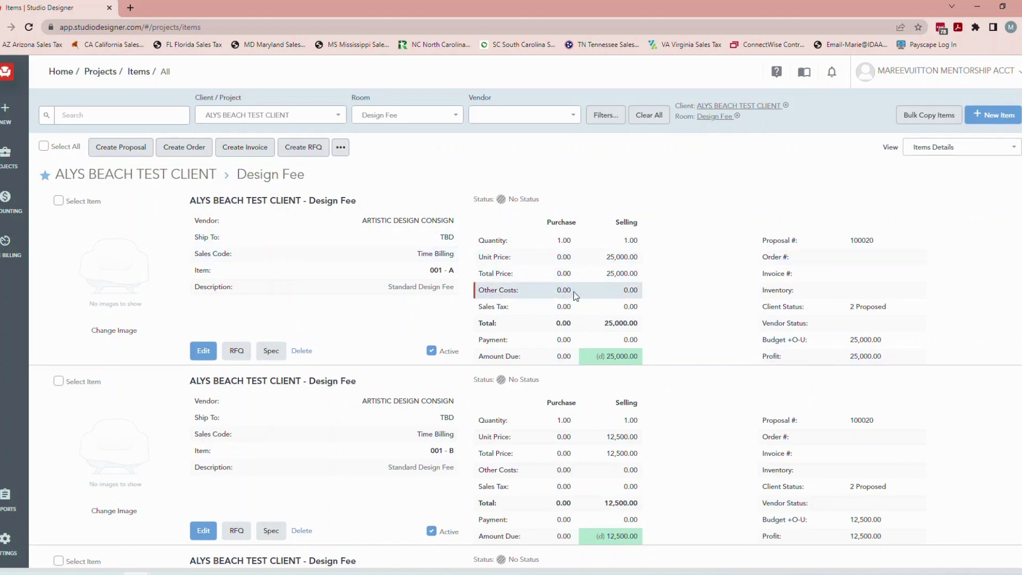
scroll(645, 433, "down", 5)
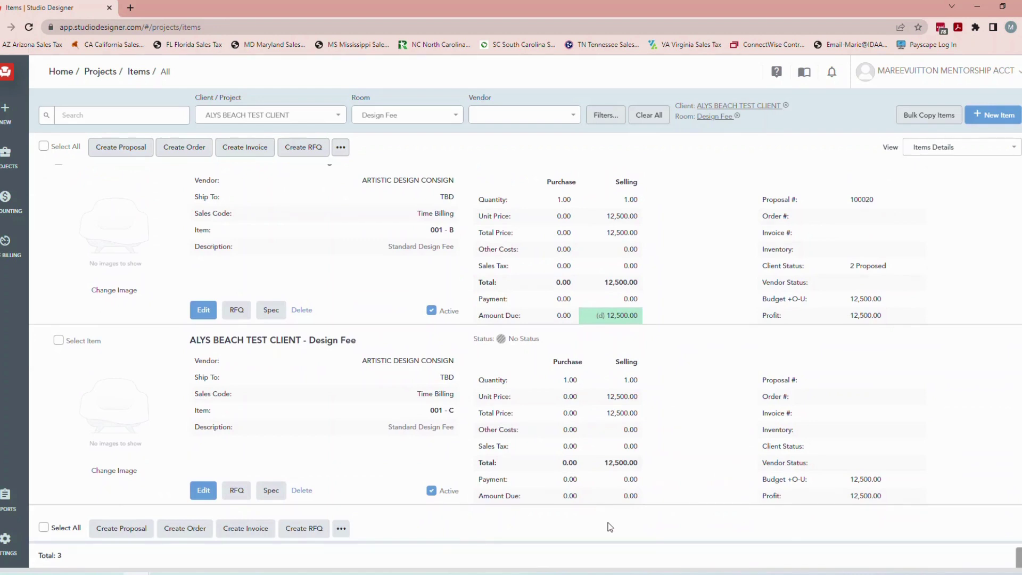
scroll(563, 519, "up", 2)
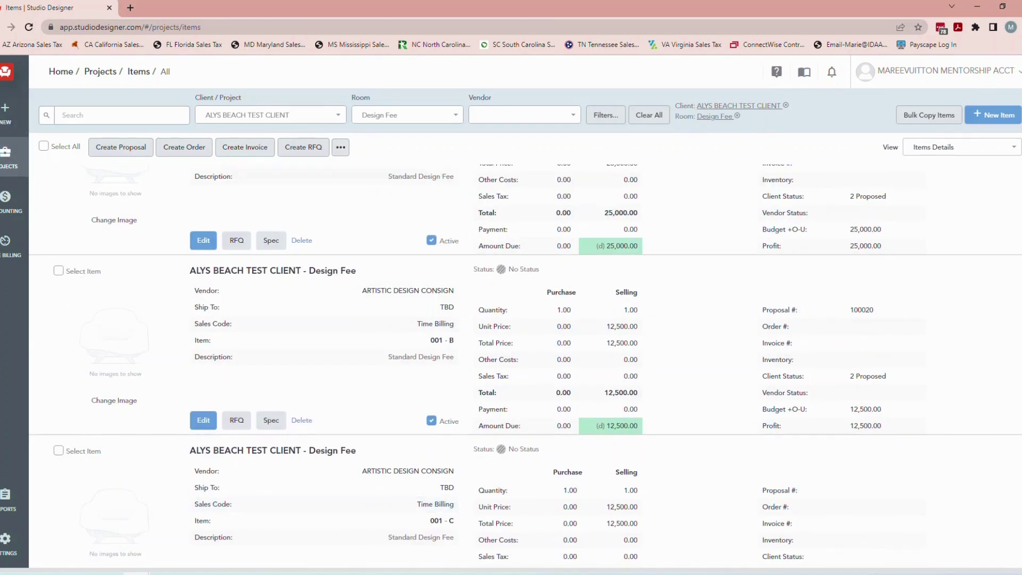
left_click(17, 163)
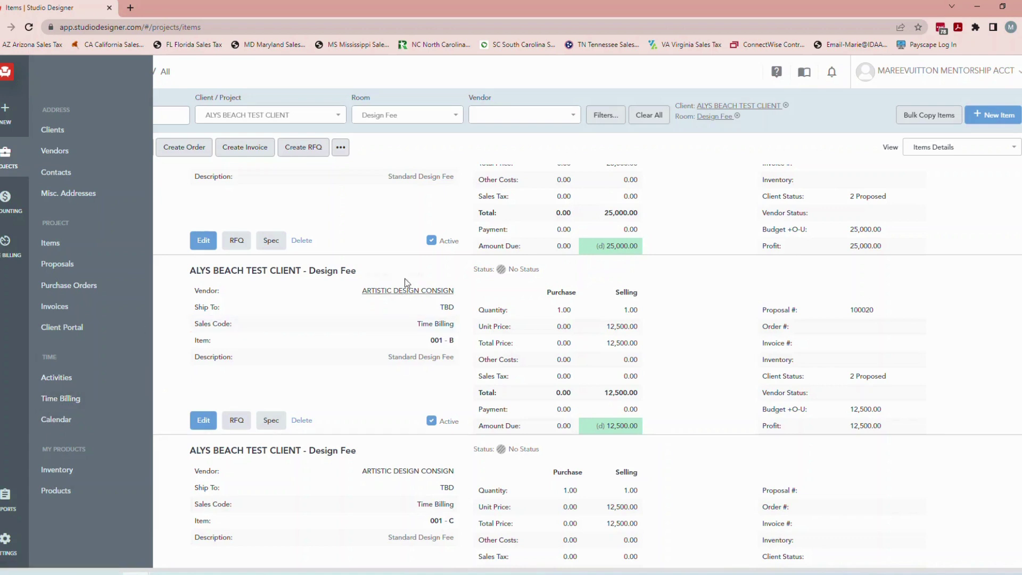
scroll(368, 424, "up", 2)
scroll(368, 424, "up", 1)
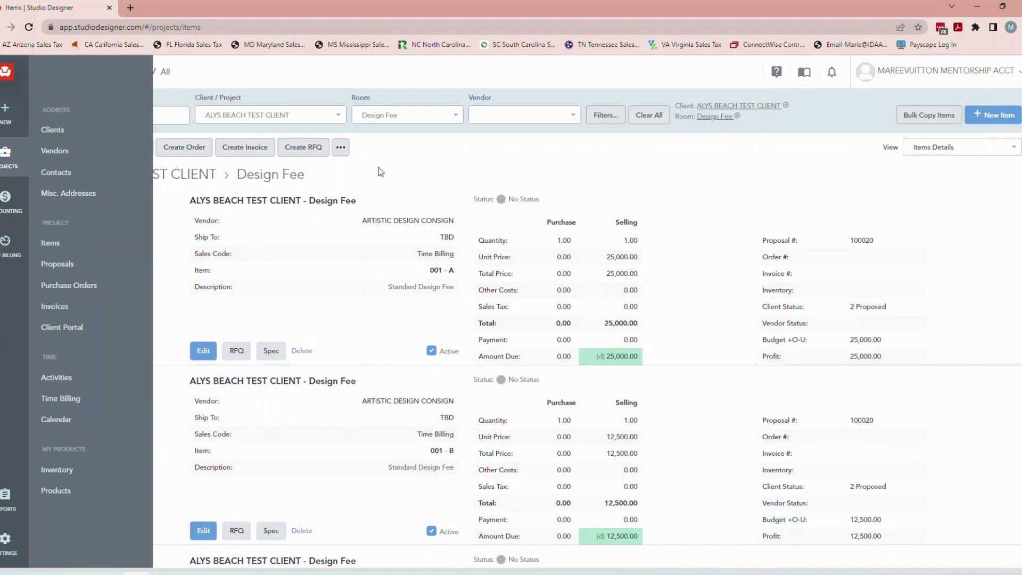
scroll(764, 403, "down", 1)
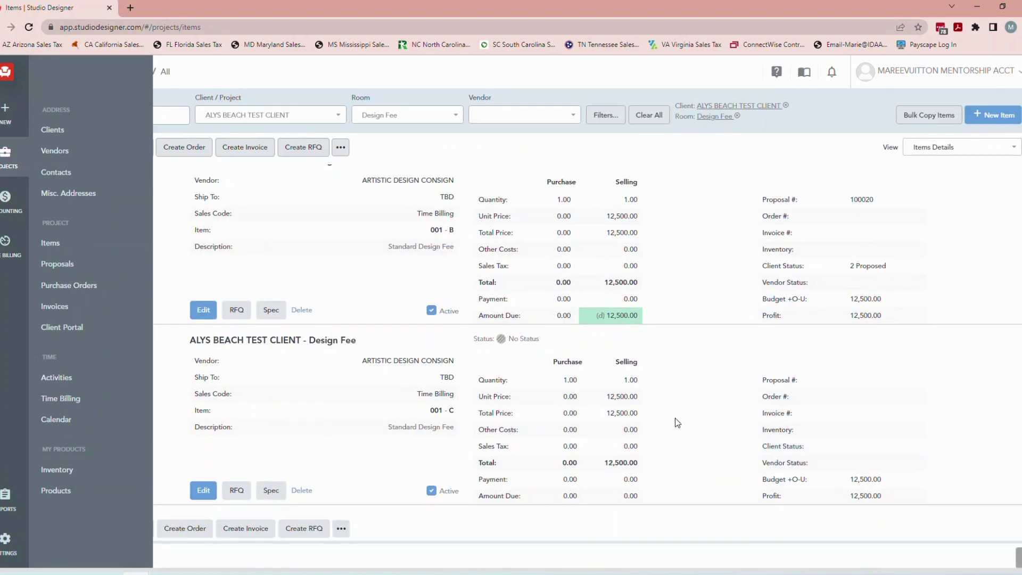
scroll(674, 417, "down", 3)
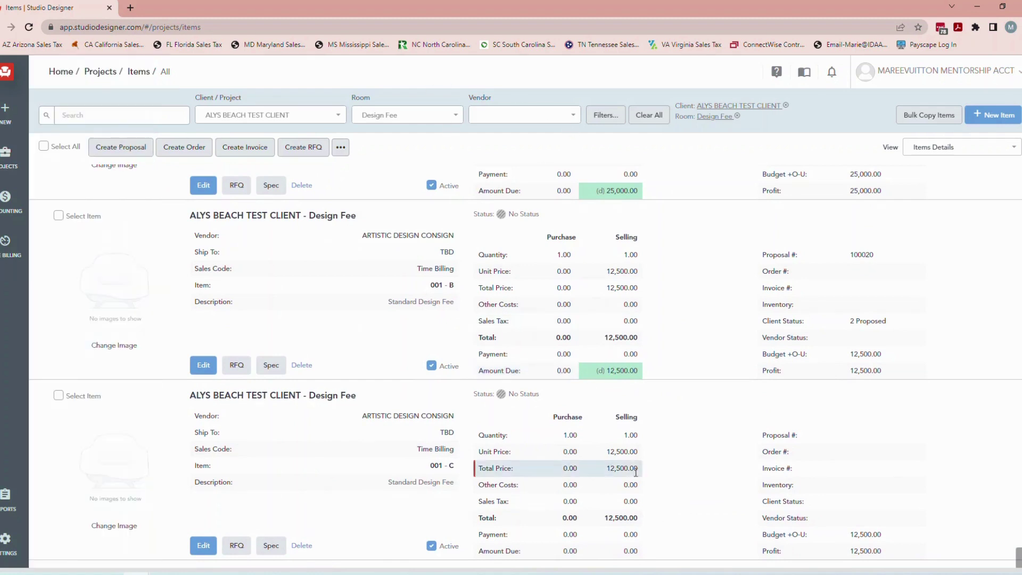
scroll(635, 471, "up", 4)
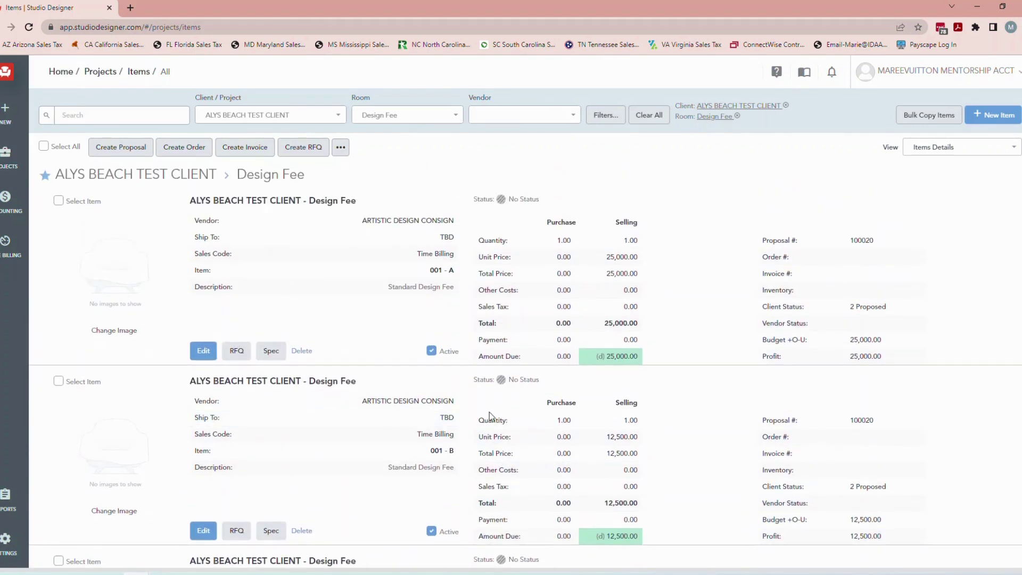